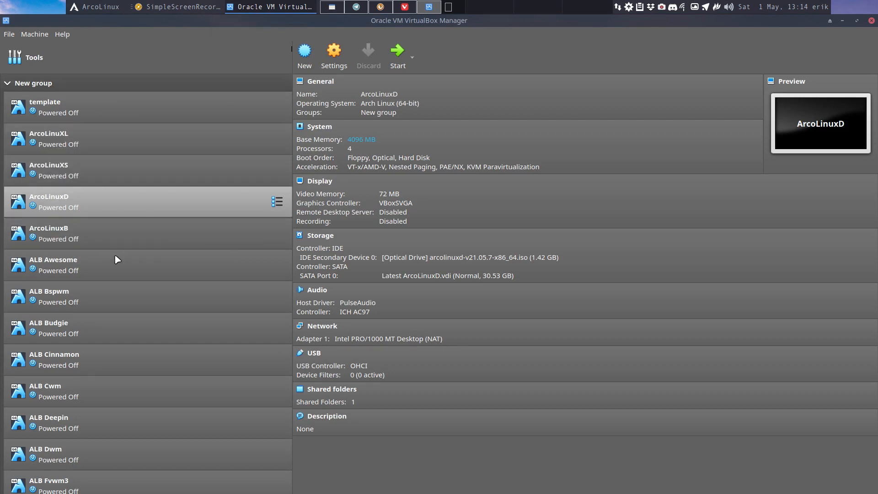
Start the ArcoLinuXS virtual machine in full screen and boot its existing ArcoLinux system.
{"action": "left_click", "coordinate": [107, 172]}
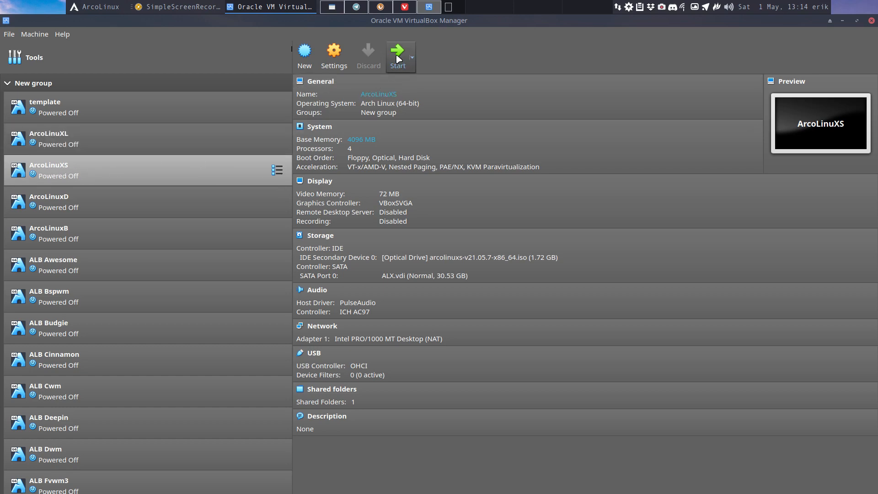
{"action": "left_click", "coordinate": [398, 58]}
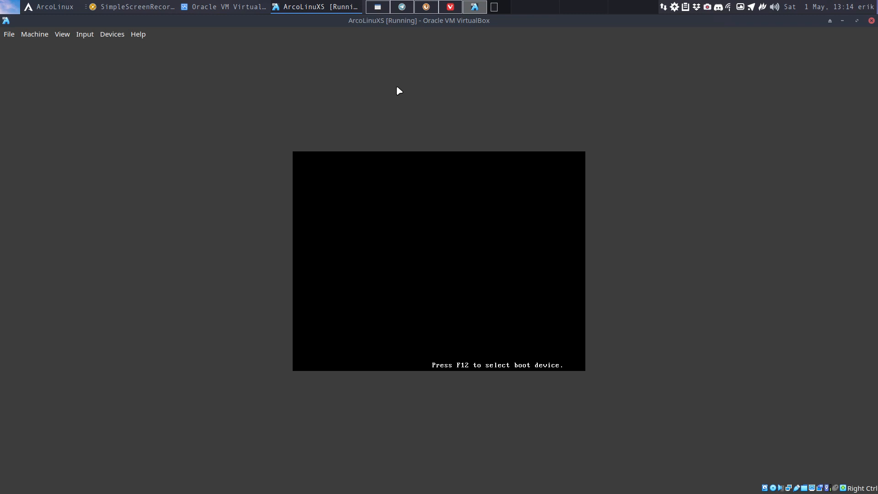
{"action": "key", "text": "Down"}
{"action": "key", "text": "Down"}
{"action": "key", "text": "Down"}
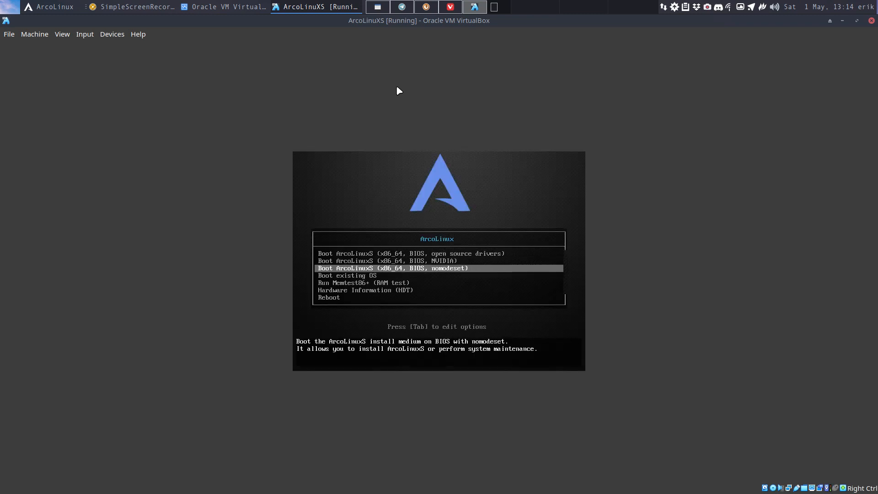
{"action": "key", "text": "Return"}
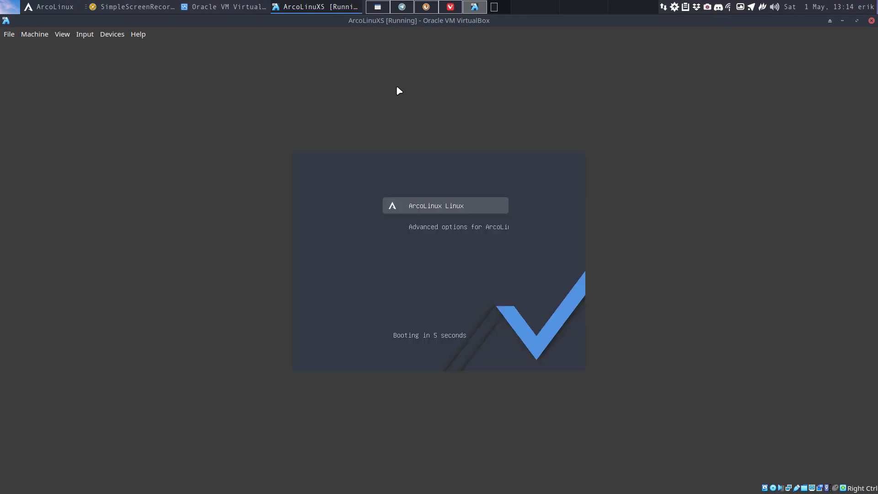
{"action": "key", "text": "Control_R+f"}
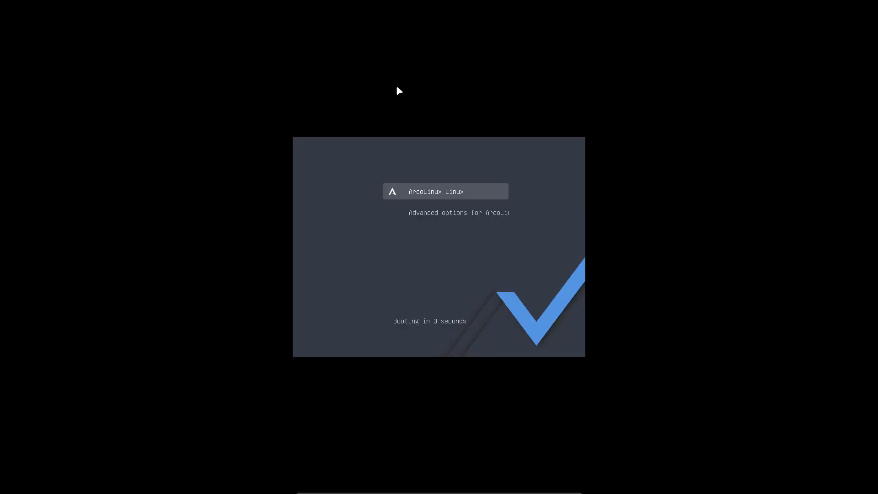
{"action": "key", "text": "Return"}
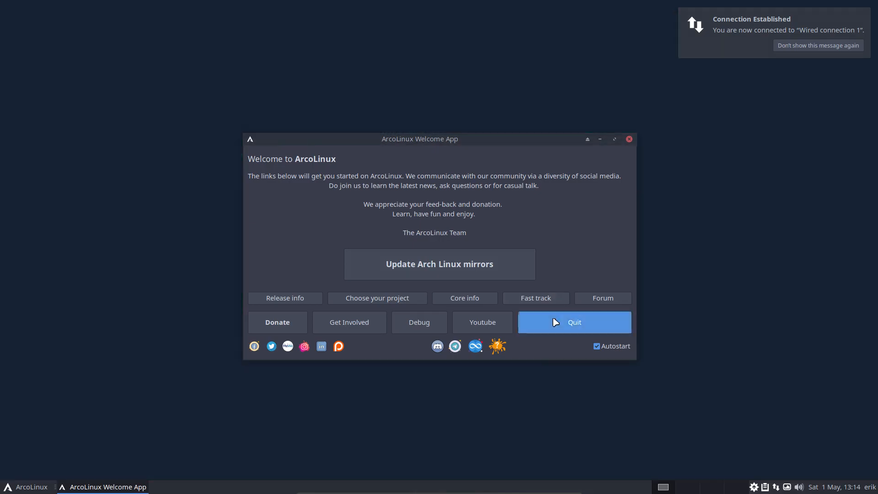
Quit the ArcoLinux Welcome App and list the available desktop sessions by running xd in a terminal.
{"action": "left_click", "coordinate": [553, 317]}
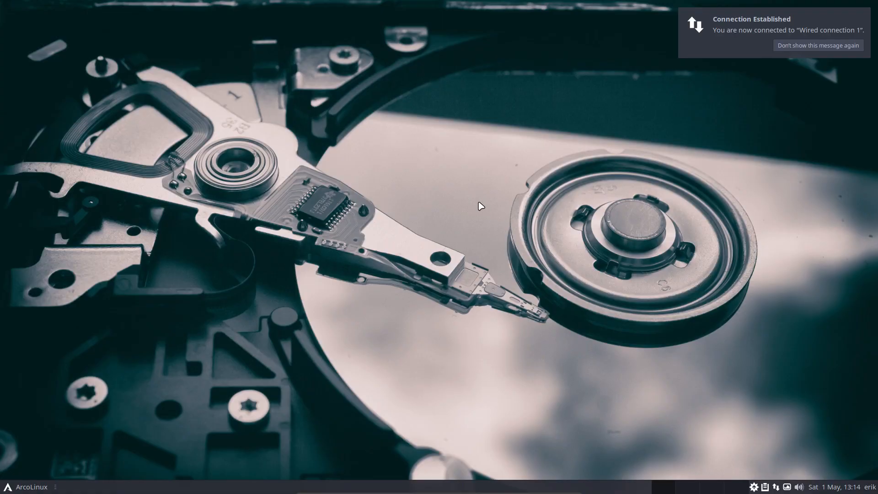
{"action": "key", "text": "ctrl+alt+Return"}
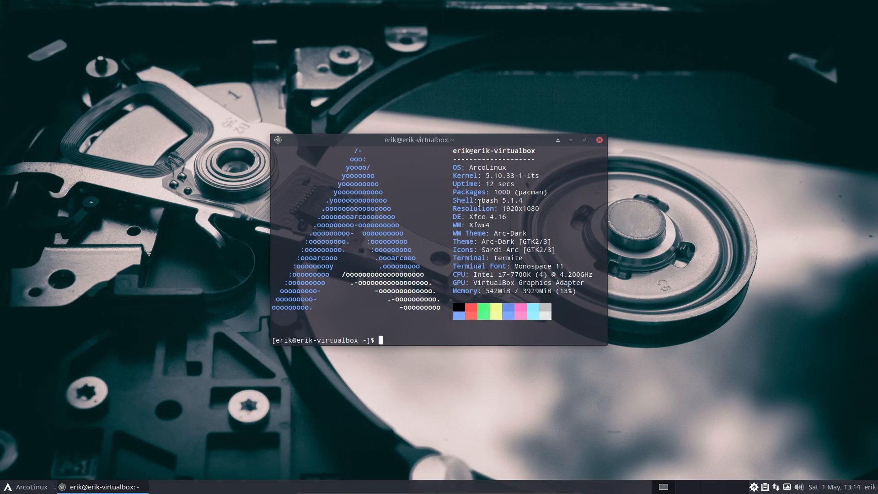
{"action": "type", "text": "xd"}
{"action": "key", "text": "Return"}
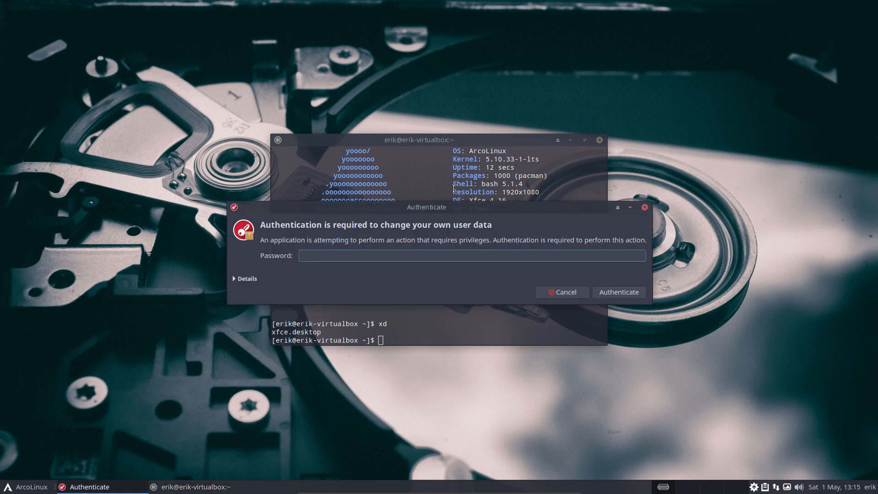
Authenticate with the account password and install the gnome desktop through the ArcoLinux Tweak Tool's Desktop Installer.
{"action": "key", "text": "Return"}
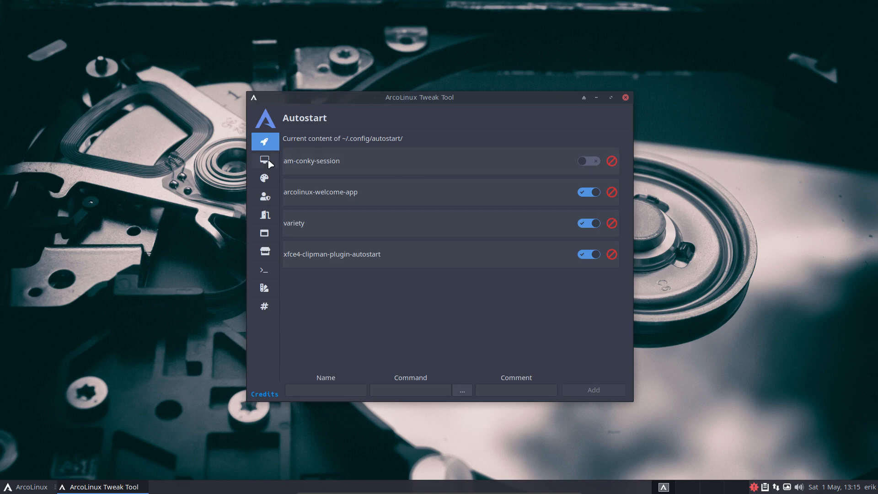
{"action": "left_click", "coordinate": [269, 164]}
{"action": "left_click", "coordinate": [350, 158]}
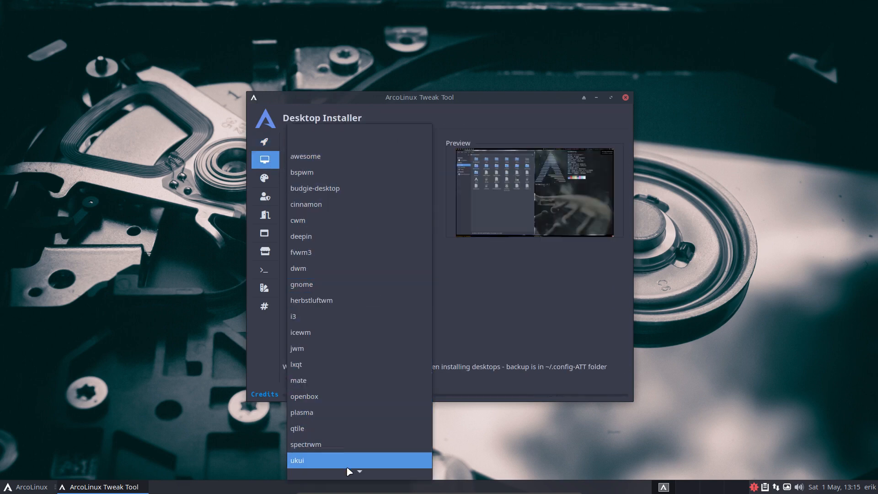
{"action": "left_click", "coordinate": [339, 263]}
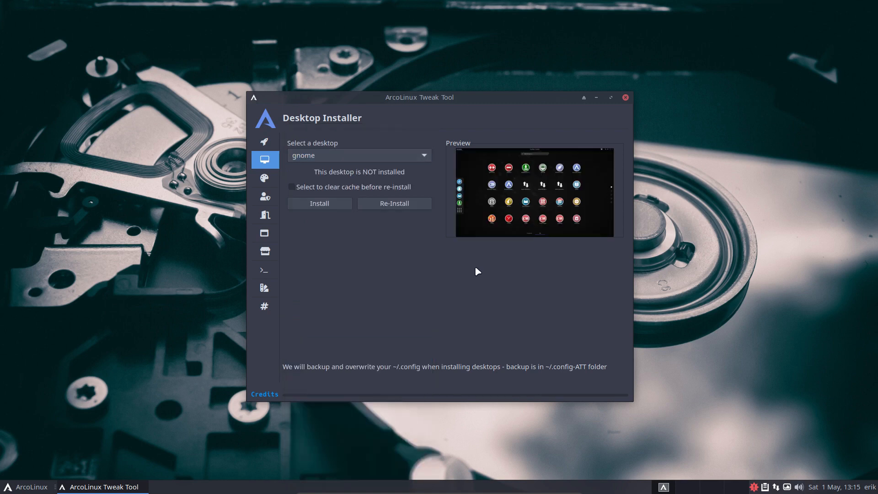
{"action": "left_click", "coordinate": [329, 204]}
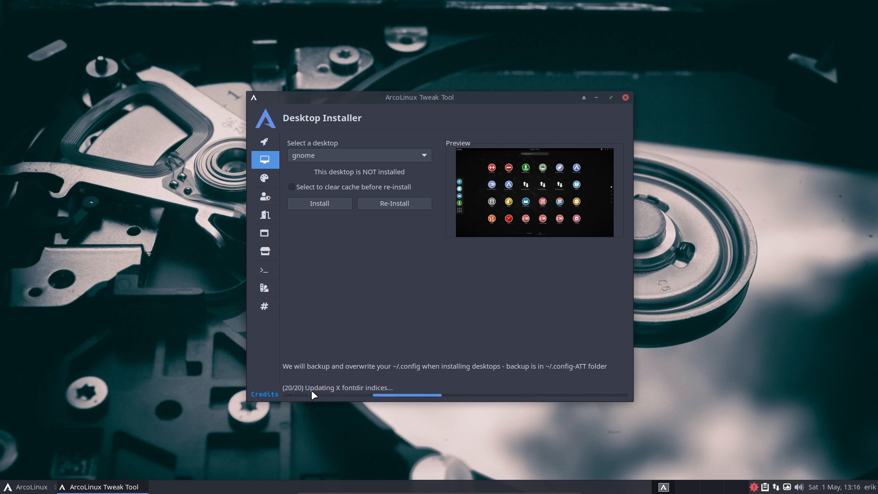
Check the system information and package total in the drop-down terminal, and hide the terminal again.
{"action": "key", "text": "F12"}
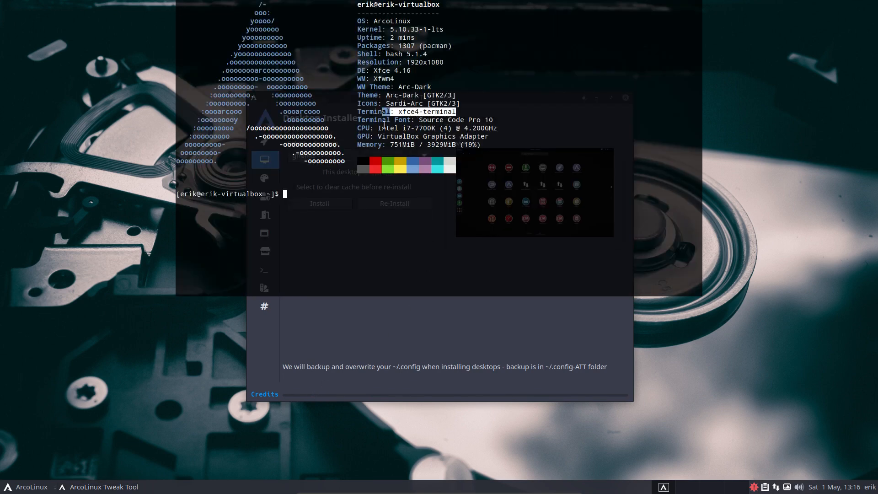
{"action": "key", "text": "F12"}
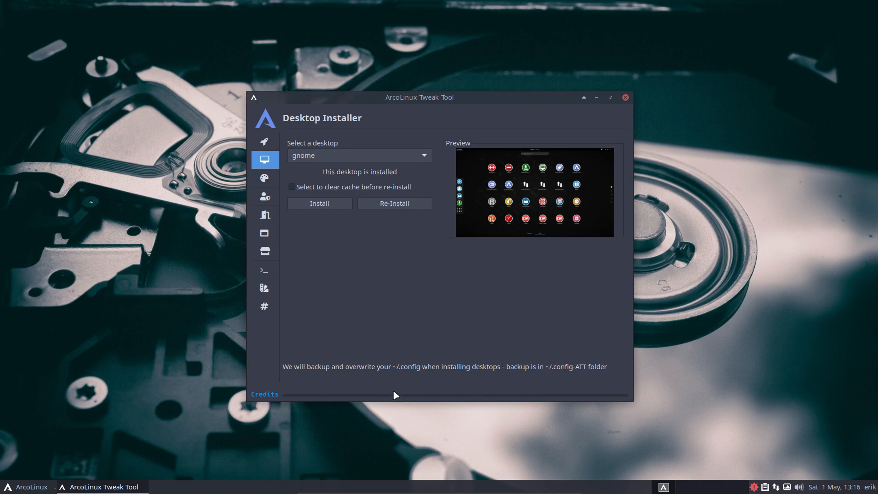
Show hidden files in the home folder and examine the .config folder alongside its dated .config-att backup.
{"action": "key", "text": "super+shift+Return"}
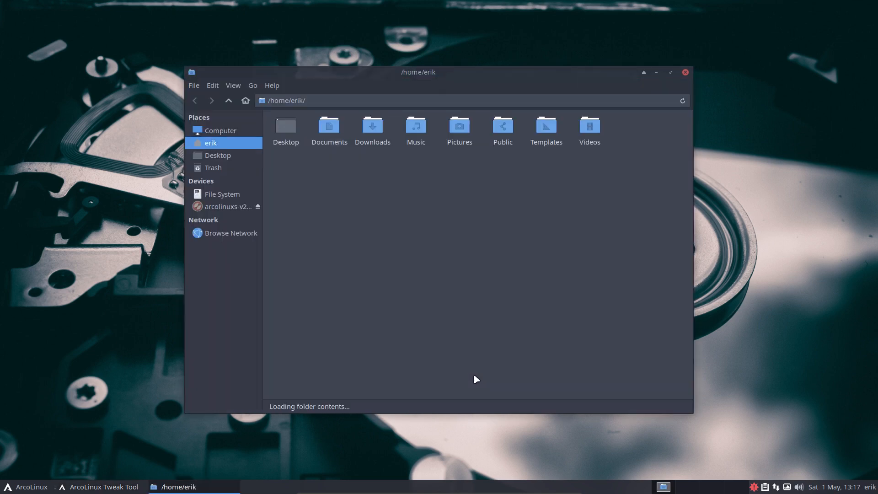
{"action": "key", "text": "ctrl+h"}
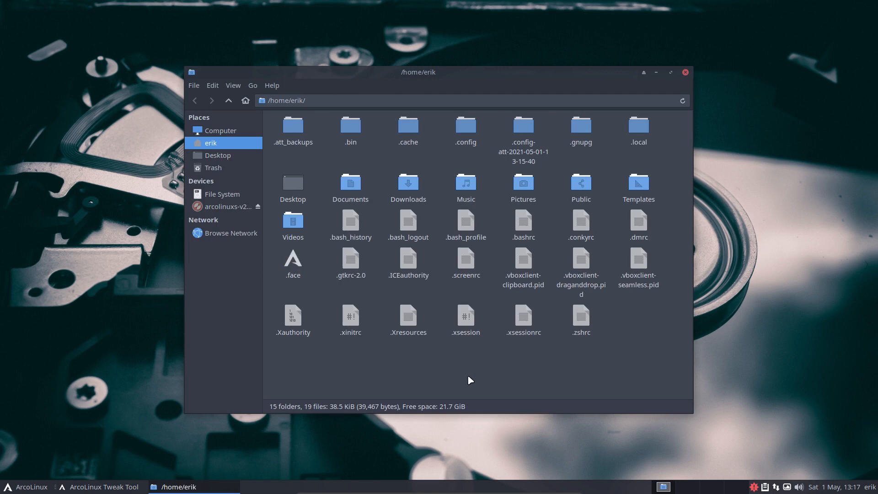
{"action": "left_click", "coordinate": [464, 129]}
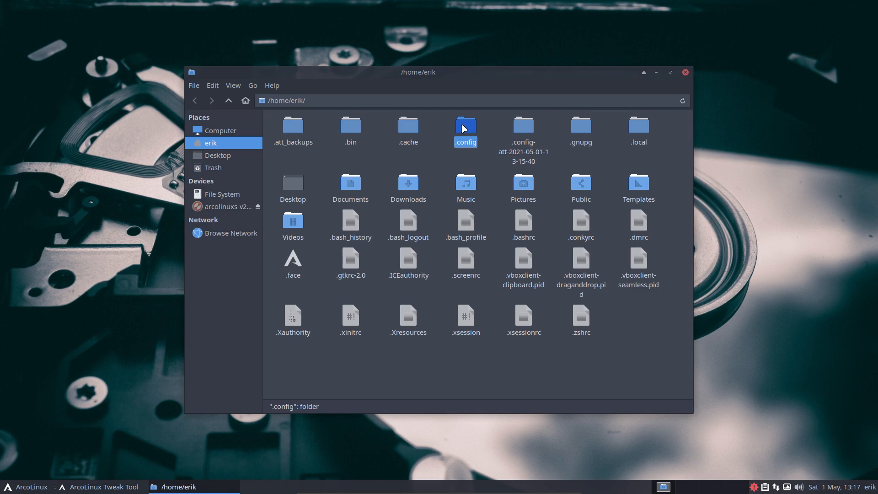
{"action": "left_click", "coordinate": [513, 156]}
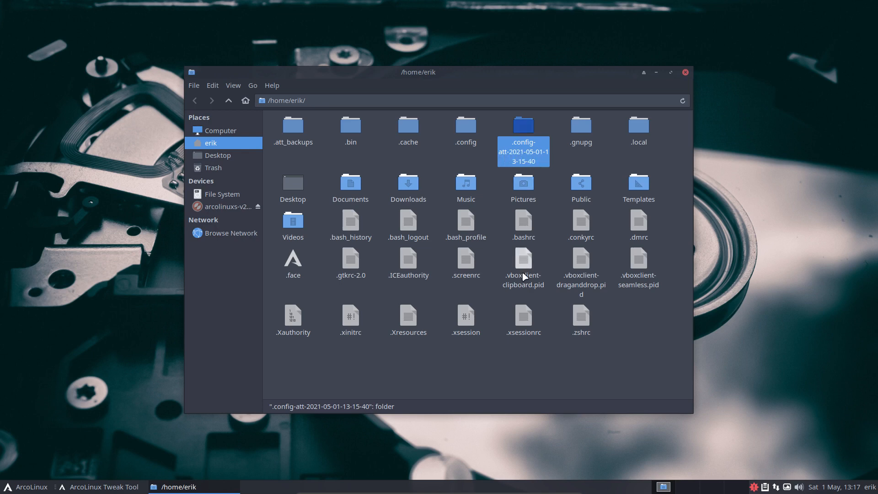
{"action": "left_click", "coordinate": [527, 373]}
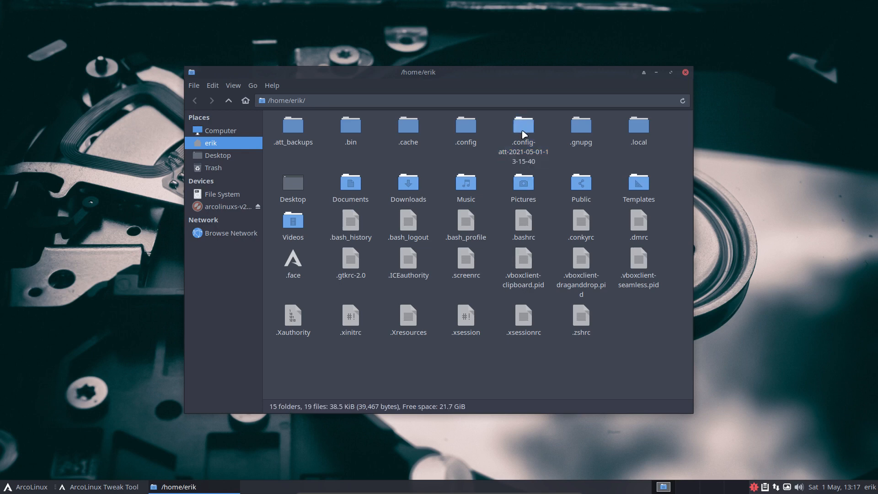
{"action": "left_click_drag", "start_coordinate": [545, 125], "coordinate": [471, 125]}
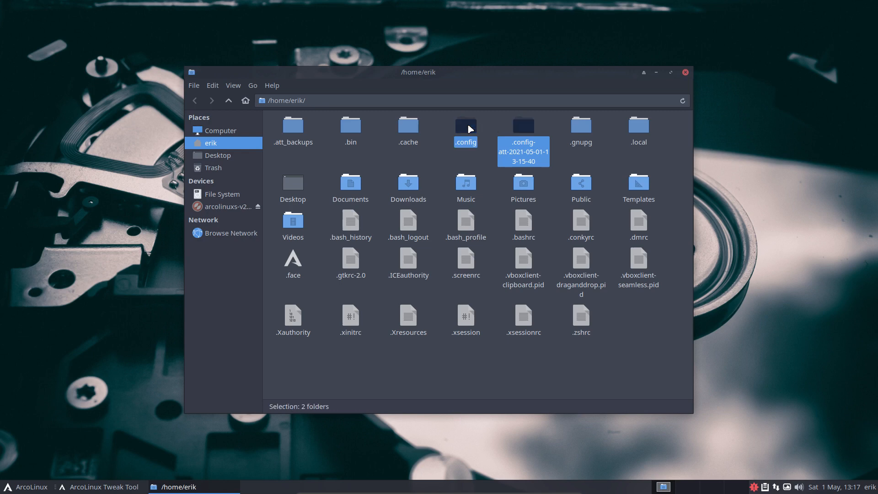
{"action": "right_click", "coordinate": [469, 125]}
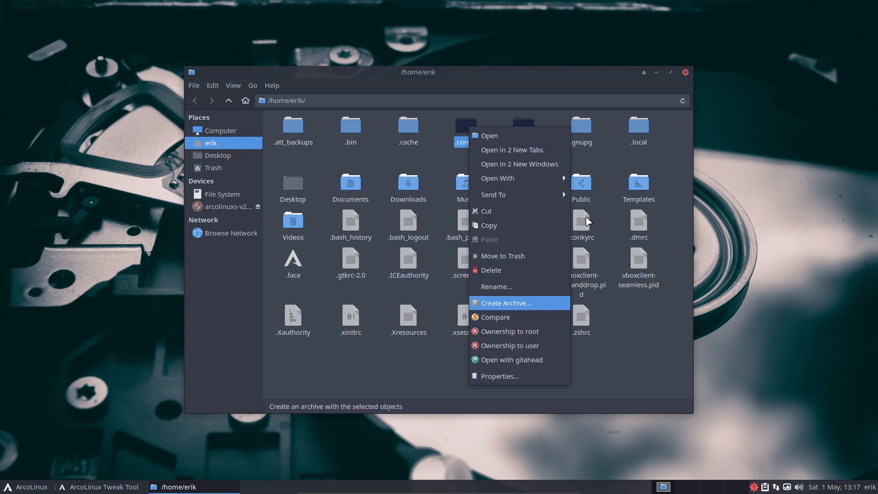
{"action": "left_click", "coordinate": [682, 77]}
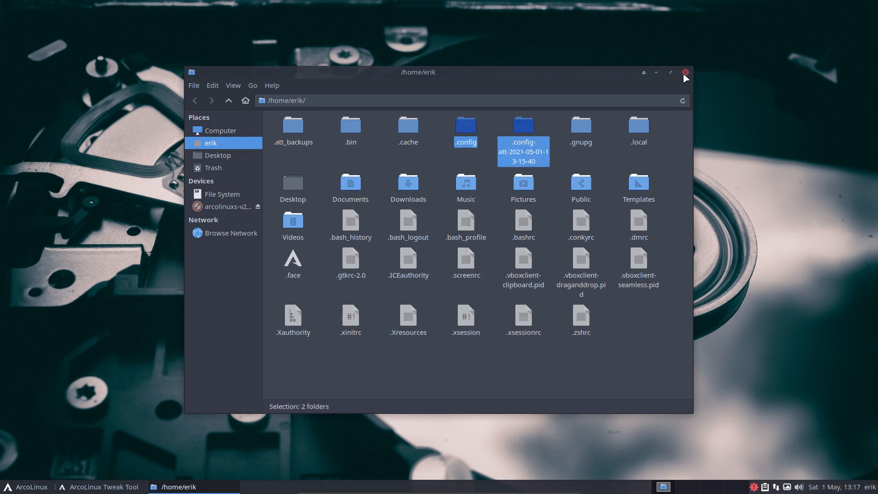
{"action": "left_click", "coordinate": [684, 73]}
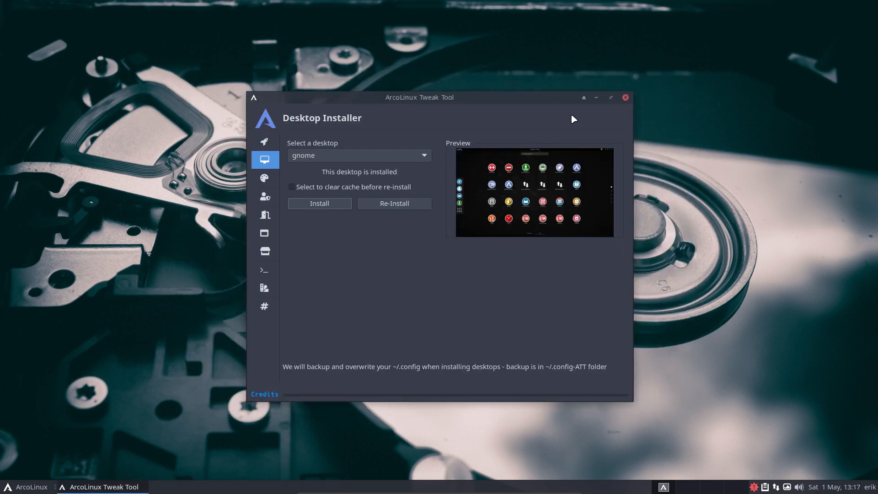
Close the ArcoLinux Tweak Tool and log out of the Xfce session.
{"action": "left_click", "coordinate": [625, 97]}
{"action": "left_click", "coordinate": [45, 488]}
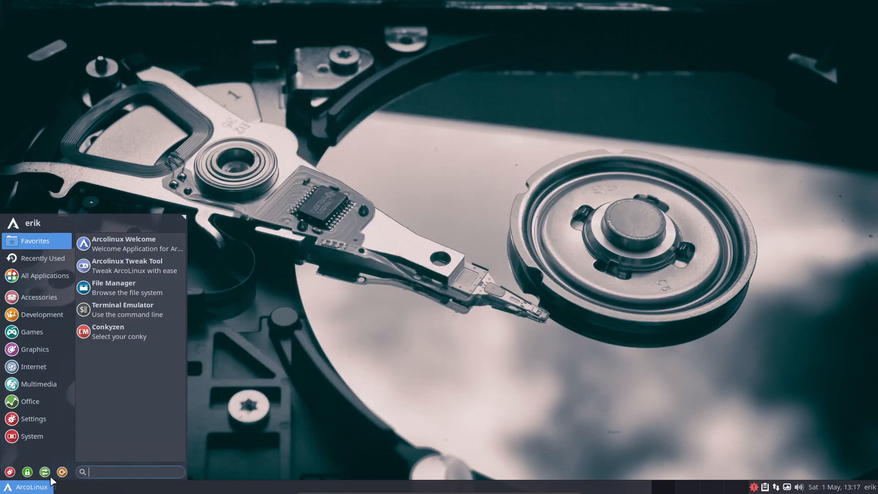
{"action": "left_click", "coordinate": [58, 474]}
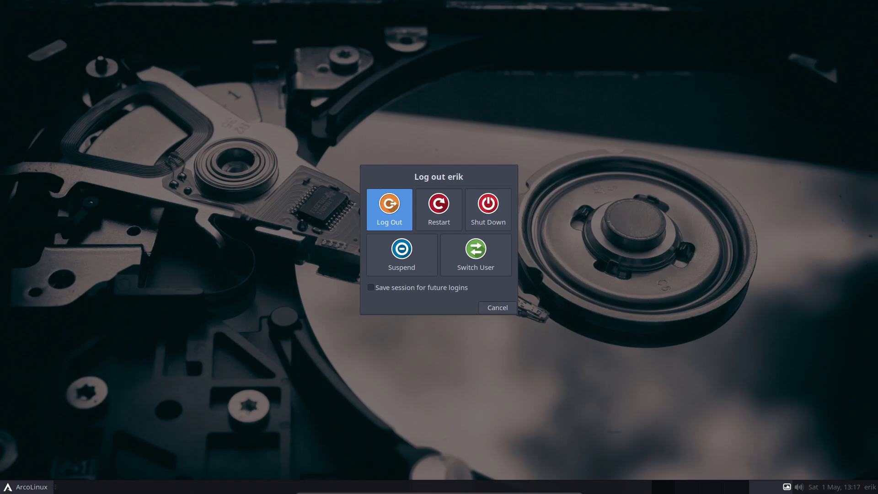
{"action": "key", "text": "Return"}
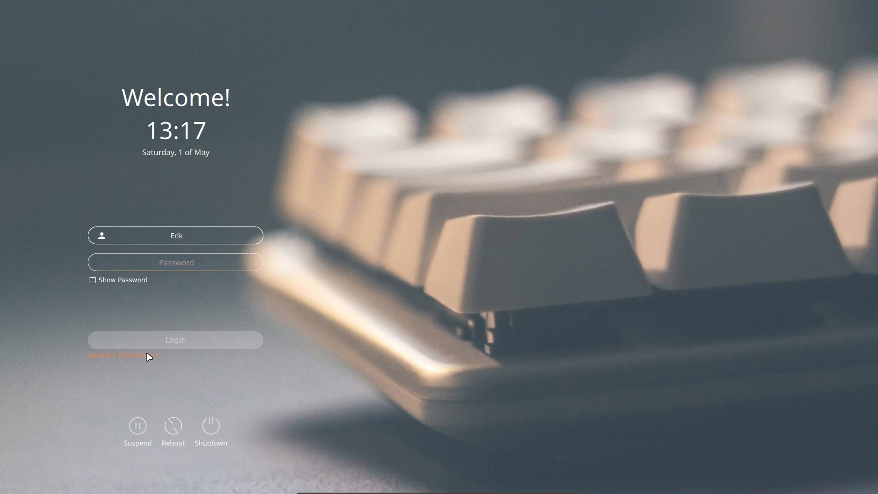
Select the GNOME on Xorg session on the login screen and log in with the account password.
{"action": "left_click", "coordinate": [149, 356]}
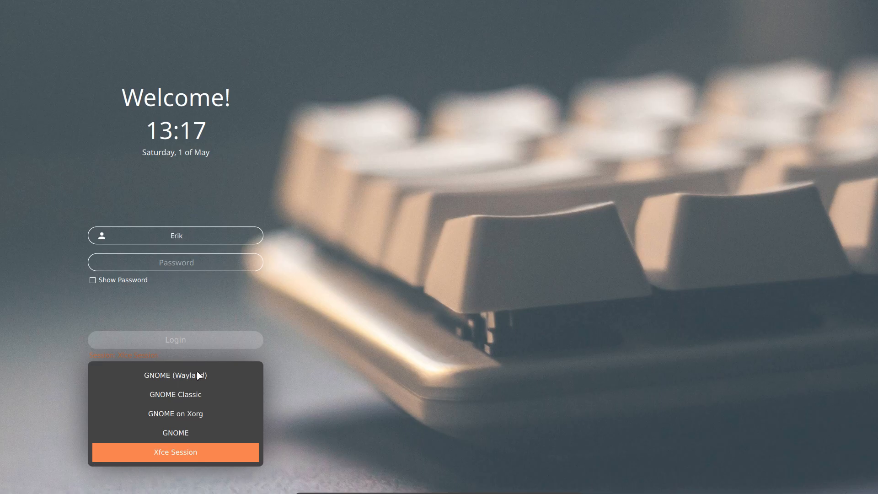
{"action": "left_click", "coordinate": [181, 420]}
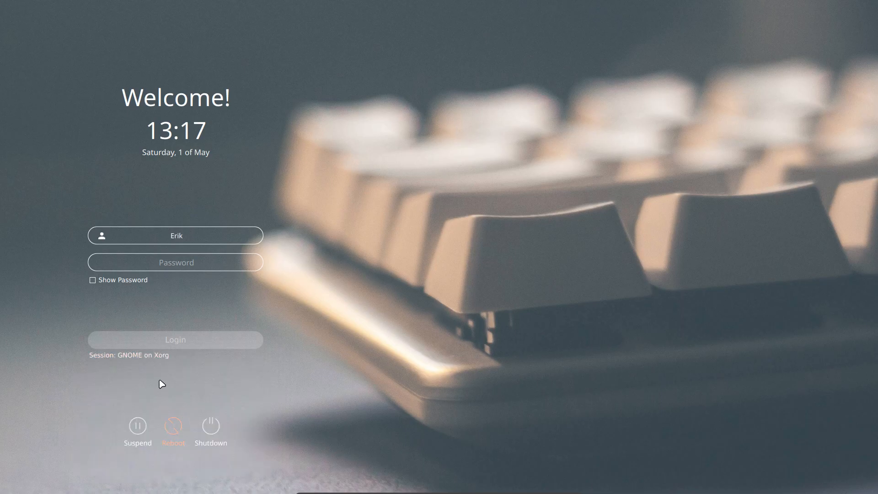
{"action": "left_click", "coordinate": [171, 268]}
{"action": "type", "text": "•••"}
{"action": "key", "text": "Return"}
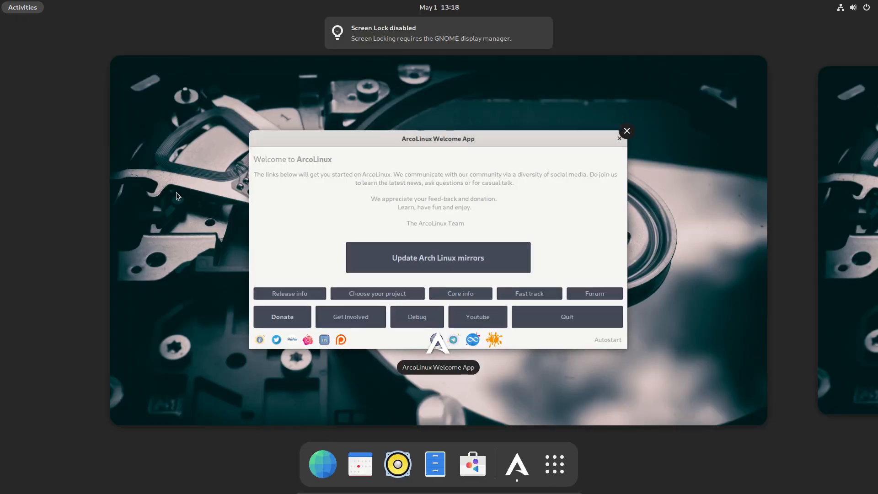
Quit the ArcoLinux Welcome App in the GNOME session and open the Activities overview.
{"action": "left_click", "coordinate": [561, 320]}
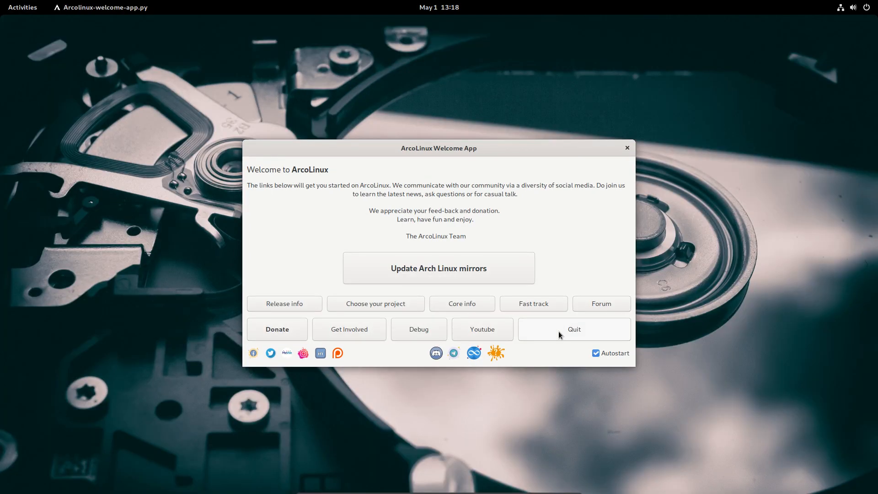
{"action": "key", "text": "Tab"}
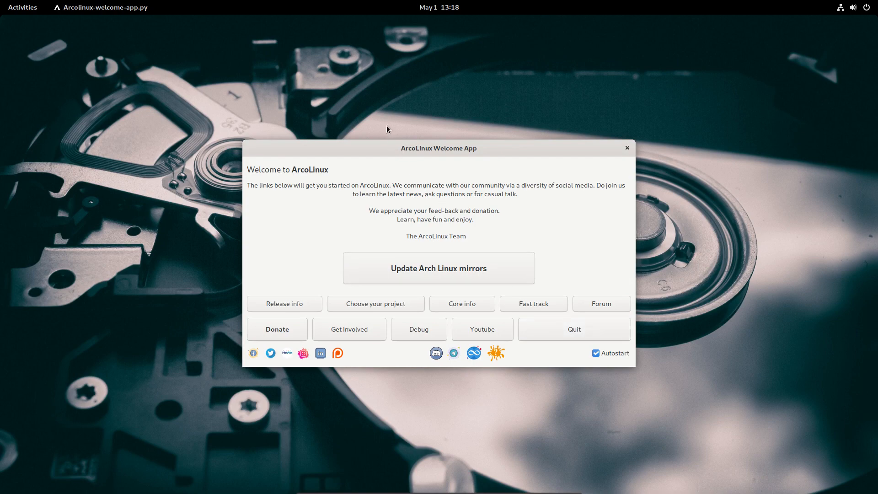
{"action": "key", "text": "ctrl+alt+t"}
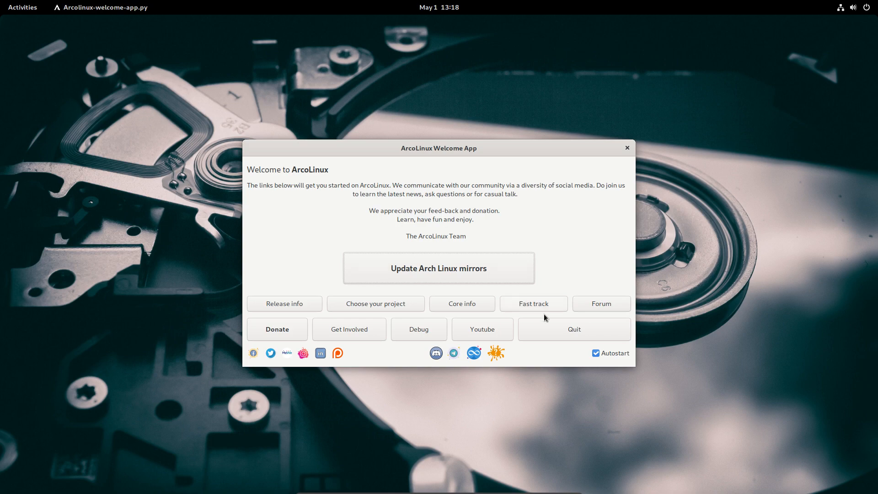
{"action": "left_click", "coordinate": [575, 329]}
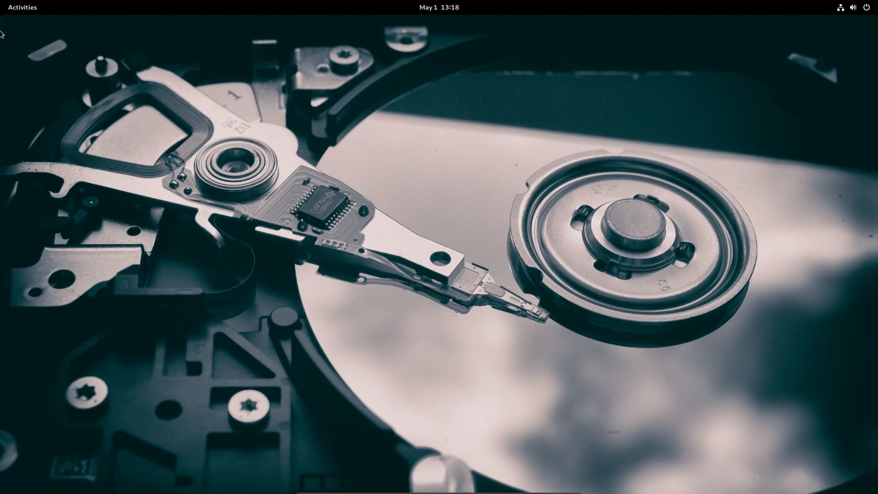
{"action": "left_click", "coordinate": [16, 8]}
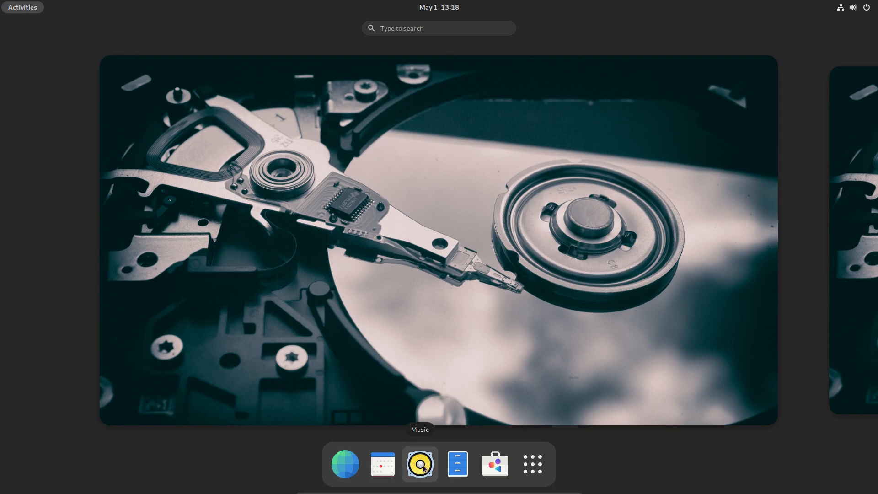
Open the Files app to view the home folder, and close it again.
{"action": "left_click", "coordinate": [458, 468]}
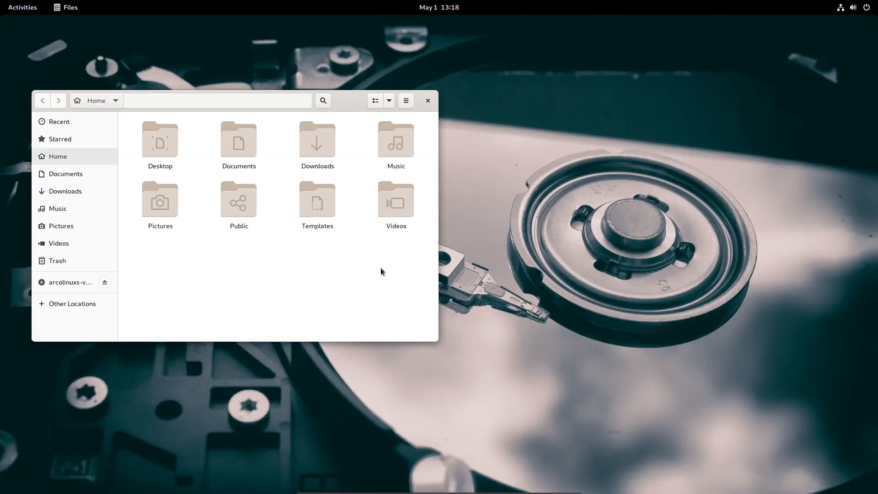
{"action": "left_click", "coordinate": [428, 100]}
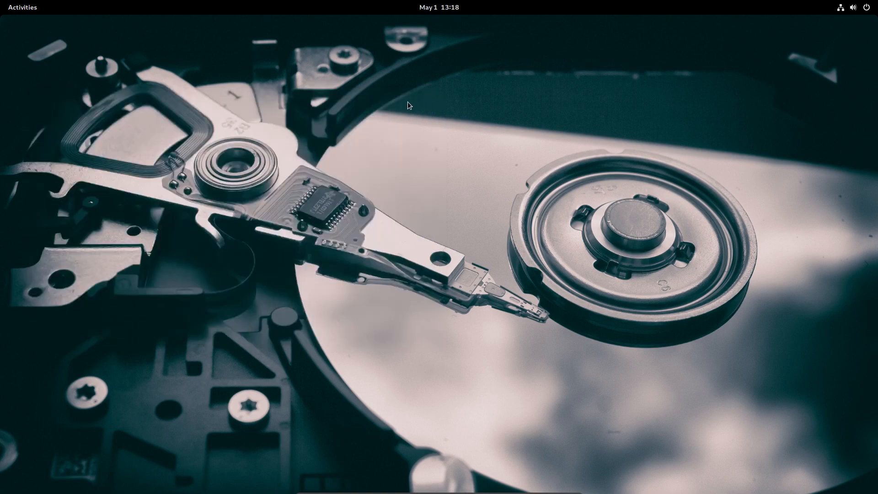
Find and launch Guake Terminal from the Activities overview, drop the terminal down to view the system information, and return to the empty desktop.
{"action": "left_click", "coordinate": [22, 8]}
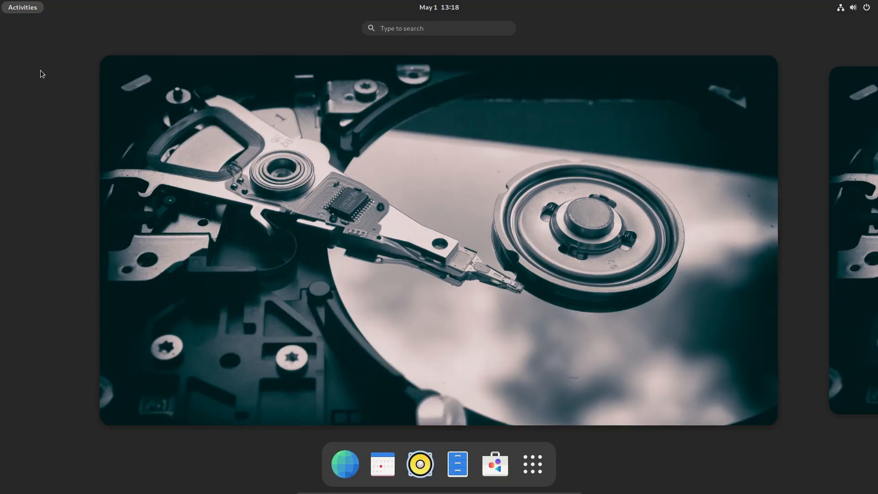
{"action": "type", "text": "guak"}
{"action": "key", "text": "Return"}
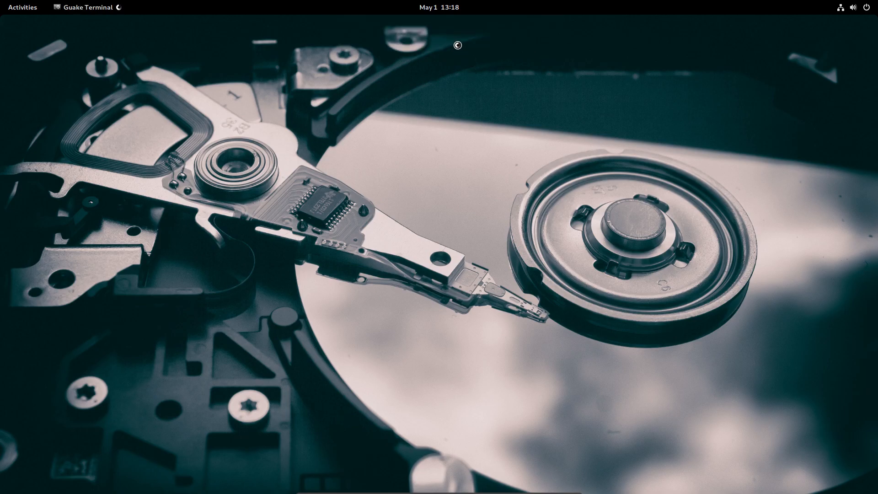
{"action": "key", "text": "F12"}
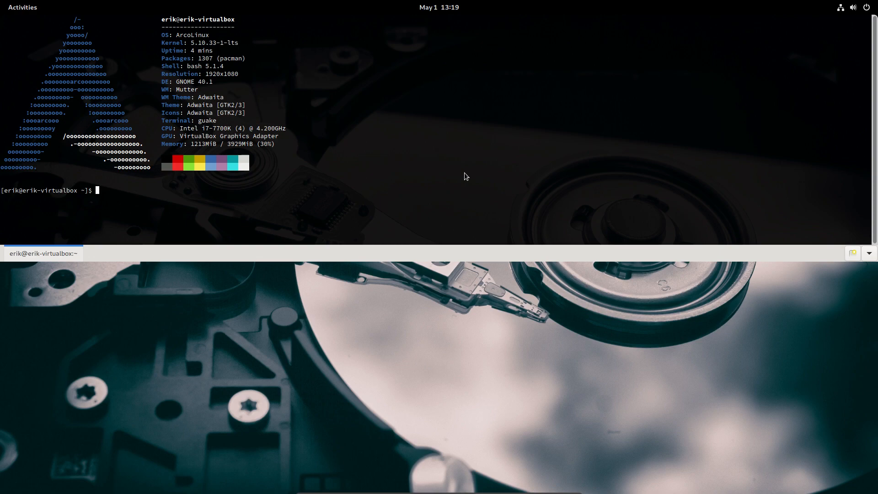
{"action": "key", "text": "F11"}
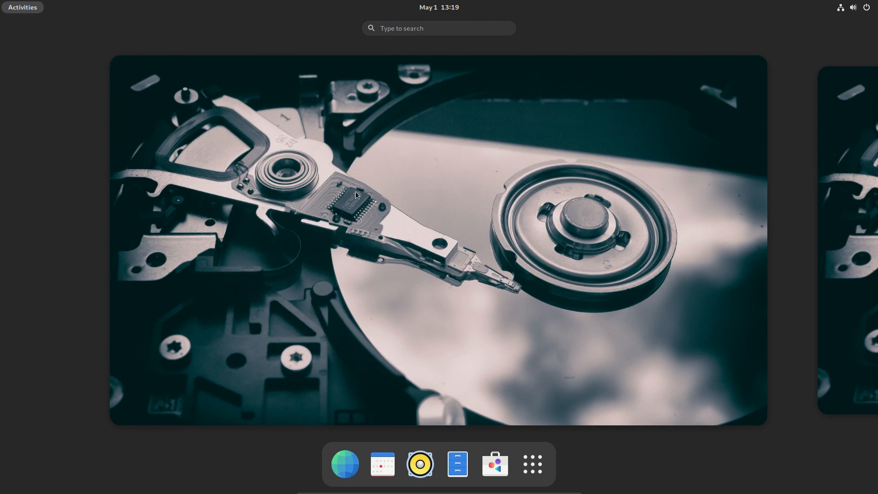
{"action": "left_click", "coordinate": [343, 204]}
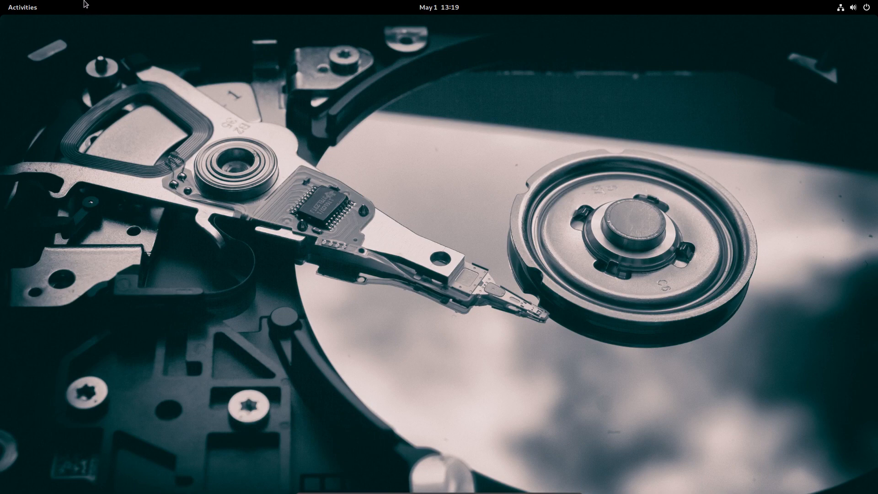
Search the Activities overview for "ter" and open the Termite terminal.
{"action": "left_click", "coordinate": [28, 9]}
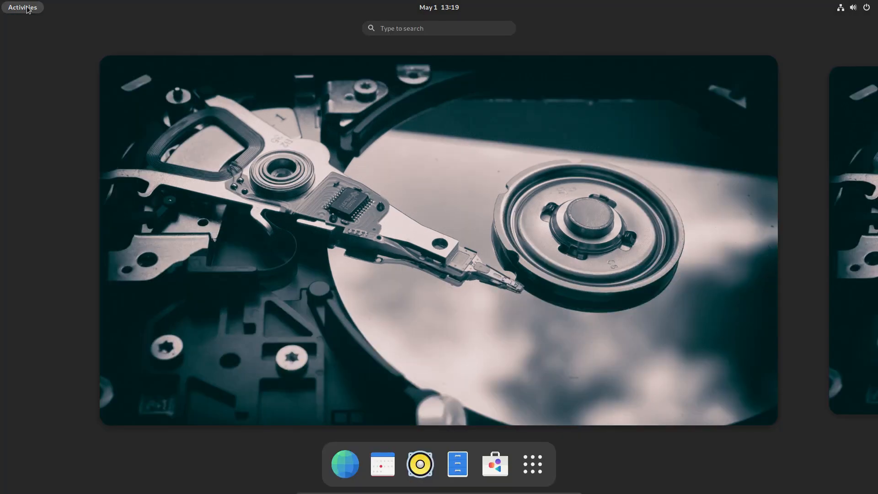
{"action": "type", "text": "ter"}
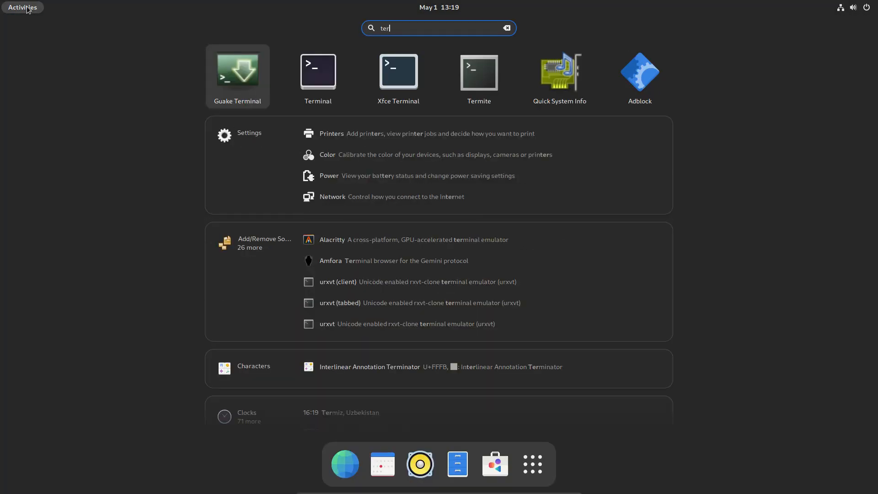
{"action": "key", "text": "Down"}
{"action": "key", "text": "Right"}
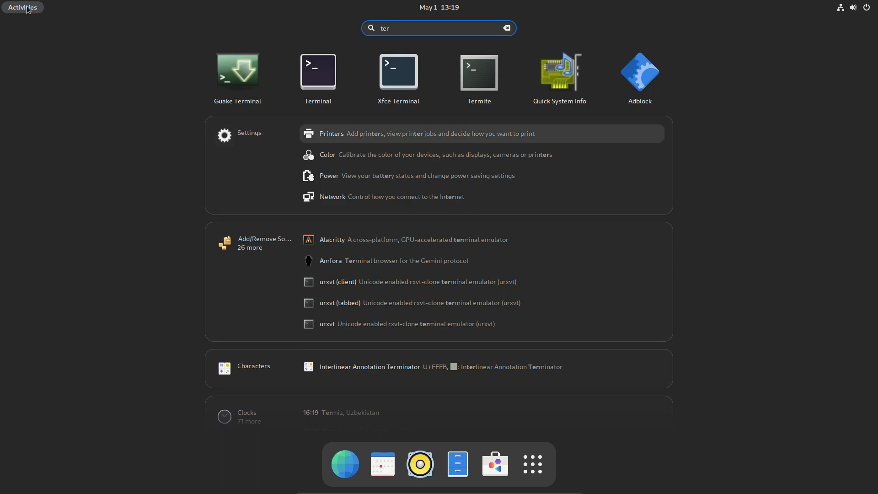
{"action": "key", "text": "Up"}
{"action": "key", "text": "Return"}
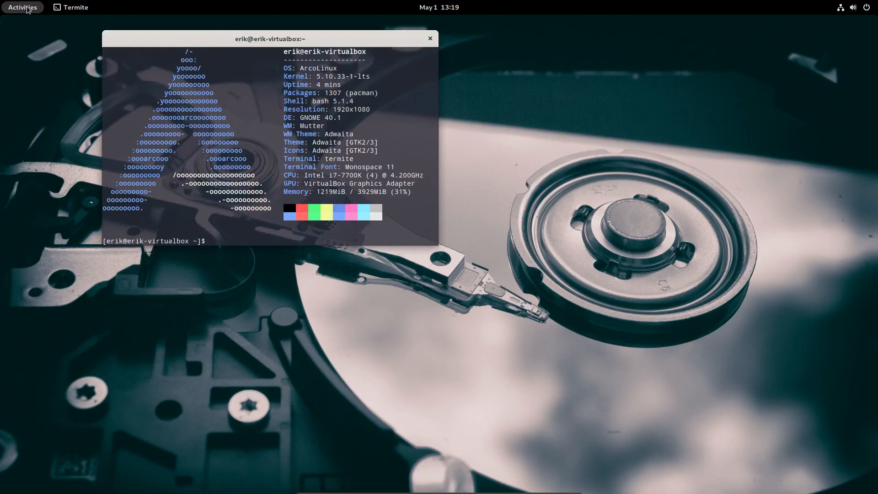
Run the skel command in Termite, then shut the machine down with ssn, authorizing it with the sudo password.
{"action": "type", "text": "skel"}
{"action": "key", "text": "Return"}
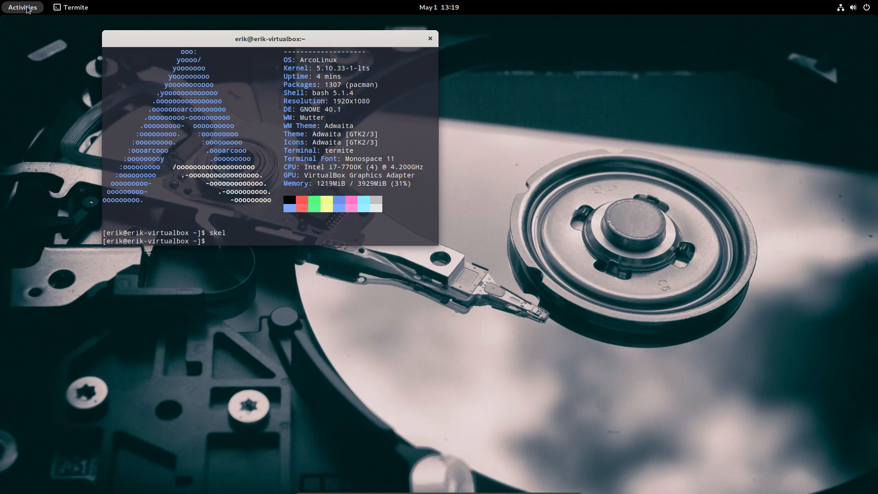
{"action": "type", "text": "ssn"}
{"action": "key", "text": "Return"}
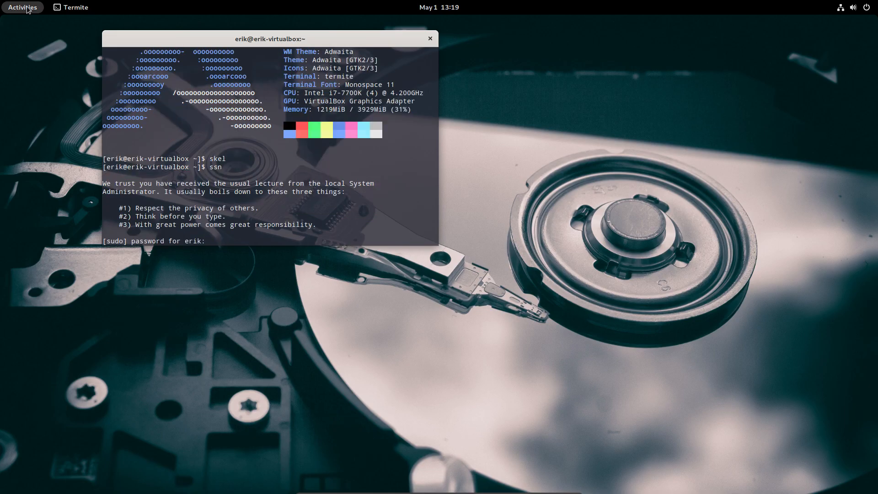
{"action": "key", "text": "Return"}
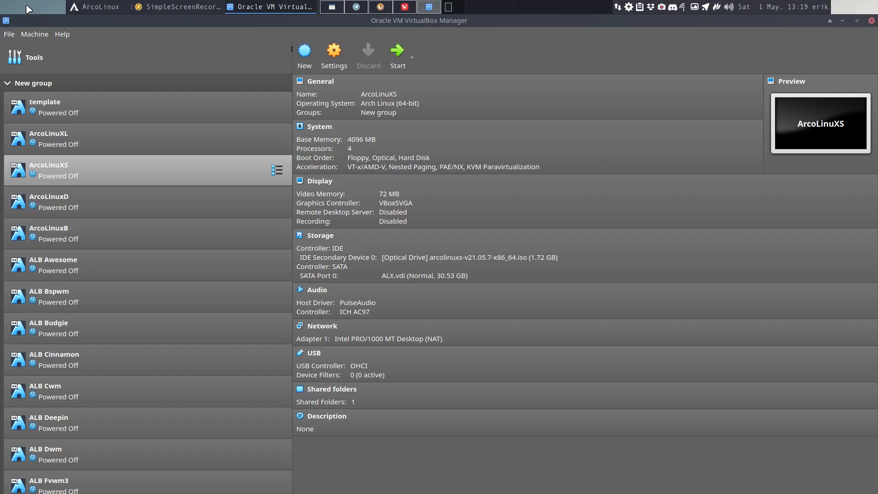
Start the ArcoLinuXS virtual machine in VirtualBox and boot the installed system to the Xfce desktop.
{"action": "left_click", "coordinate": [397, 52]}
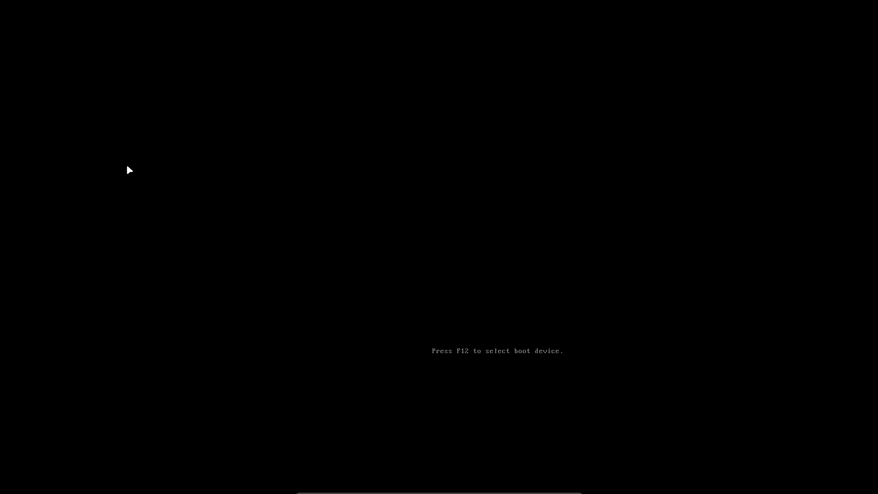
{"action": "key", "text": "Down"}
{"action": "key", "text": "Down"}
{"action": "key", "text": "Down"}
{"action": "key", "text": "Return"}
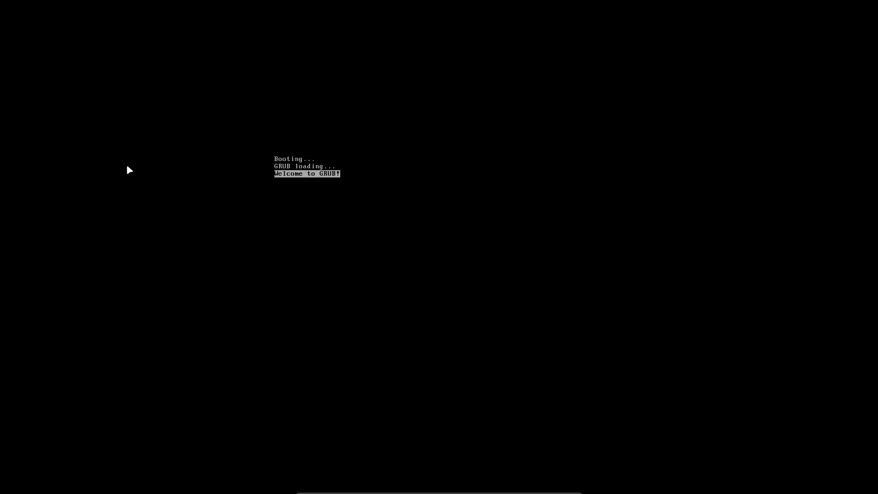
{"action": "key", "text": "Return"}
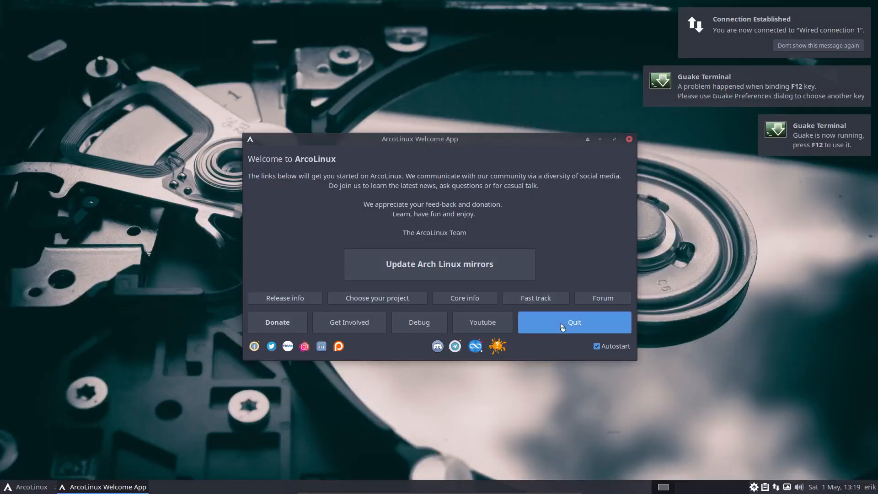
Quit the ArcoLinux Welcome App in Xfce and dismiss the Guake and network connection notifications.
{"action": "left_click", "coordinate": [576, 327]}
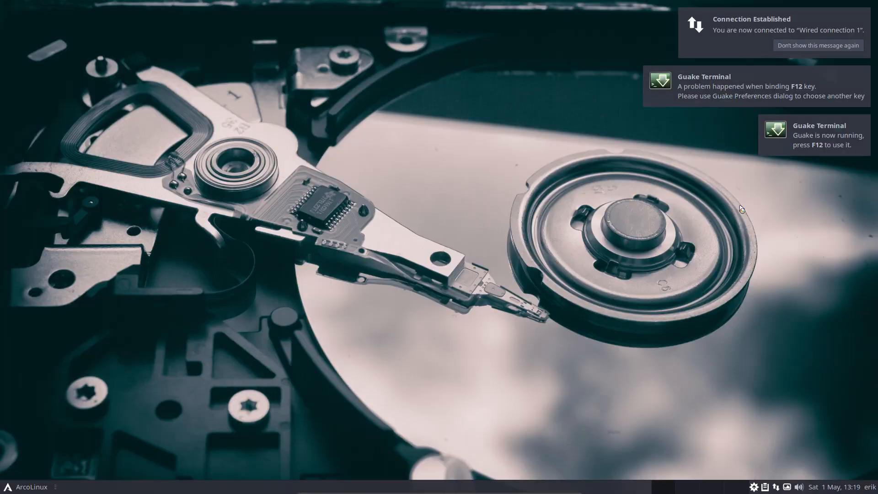
{"action": "left_click", "coordinate": [818, 147]}
{"action": "left_click", "coordinate": [764, 89]}
{"action": "left_click", "coordinate": [752, 51]}
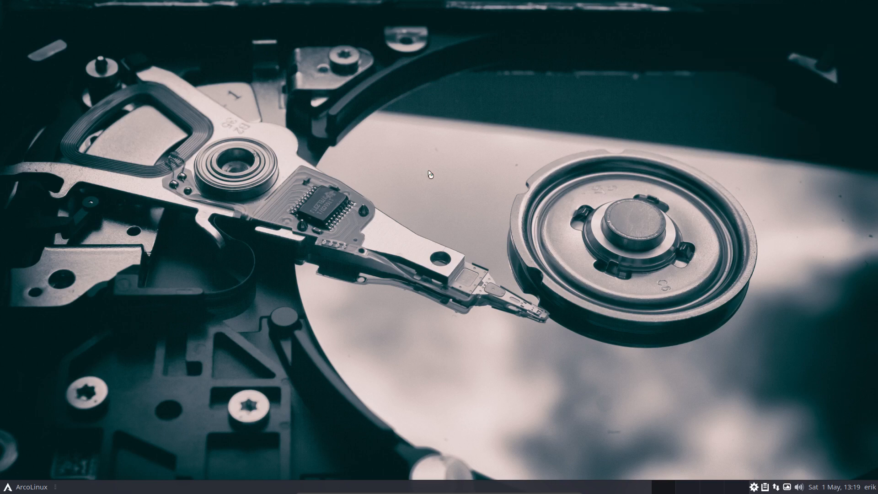
Log out of the Xfce session to reach the login screen.
{"action": "left_click", "coordinate": [51, 486]}
{"action": "left_click", "coordinate": [67, 472]}
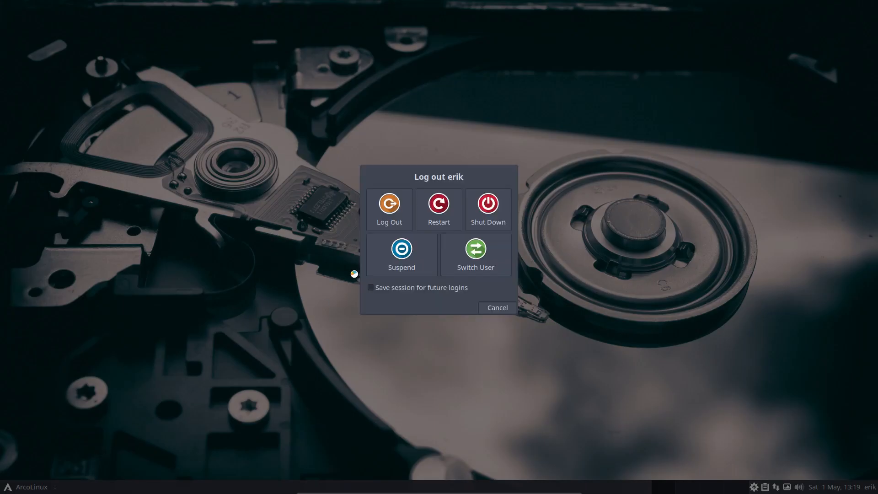
{"action": "left_click", "coordinate": [389, 212]}
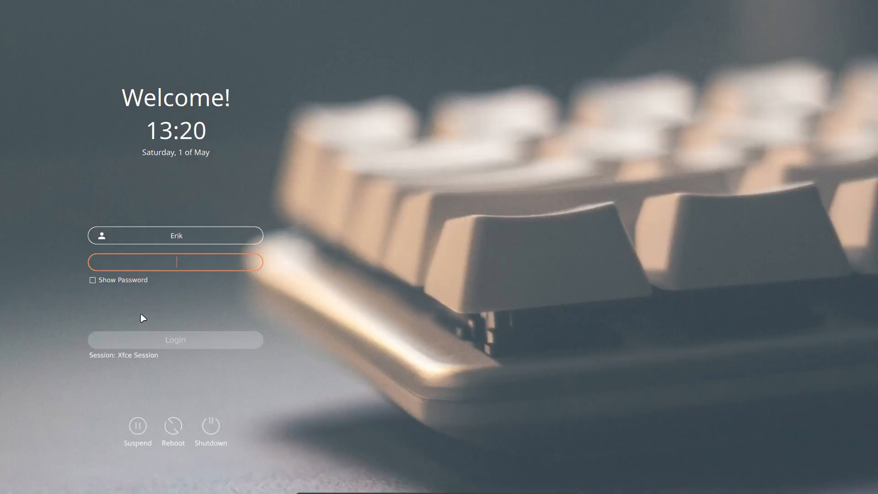
Choose GNOME on Xorg as the session and log in with the account password.
{"action": "left_click", "coordinate": [141, 356]}
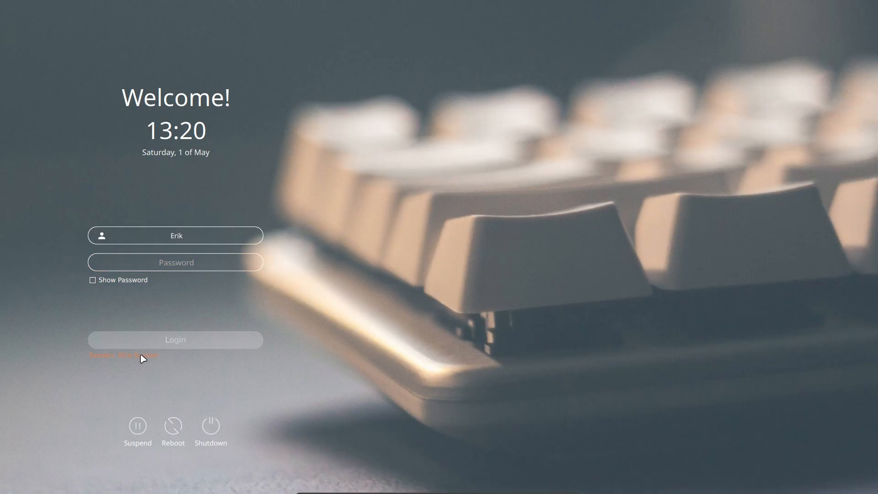
{"action": "left_click", "coordinate": [143, 358]}
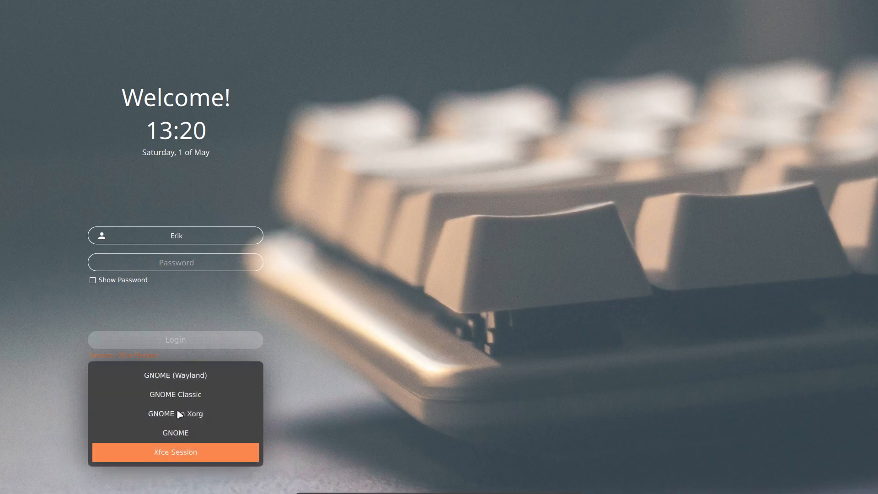
{"action": "left_click", "coordinate": [178, 413]}
{"action": "left_click", "coordinate": [167, 262]}
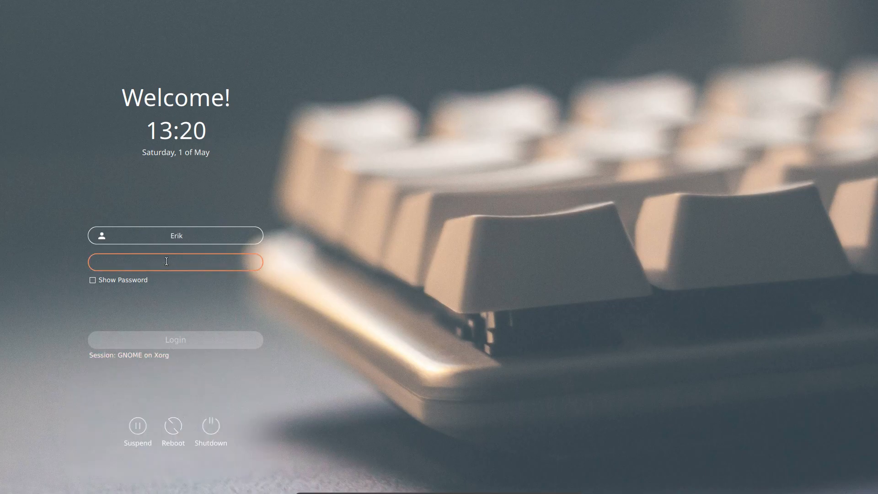
{"action": "type", "text": "•••"}
{"action": "key", "text": "Return"}
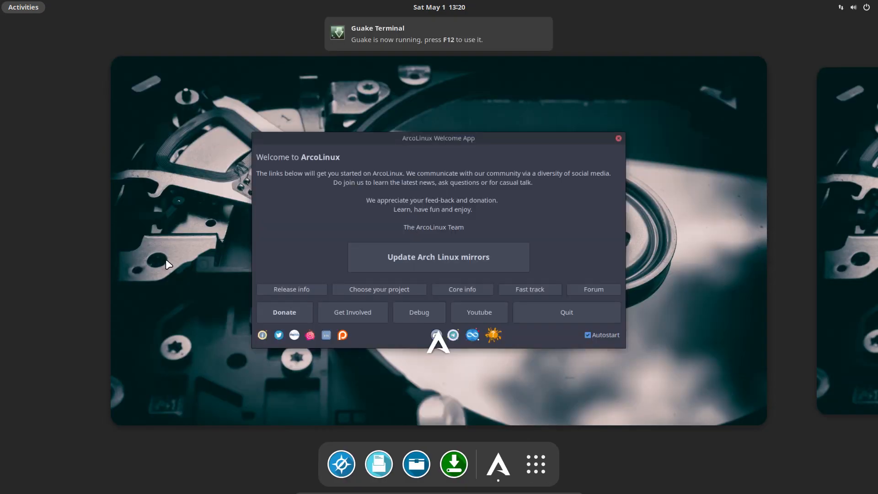
Quit the ArcoLinux Welcome App in GNOME and leave the Activities overview.
{"action": "left_click", "coordinate": [579, 322]}
{"action": "left_click", "coordinate": [545, 339]}
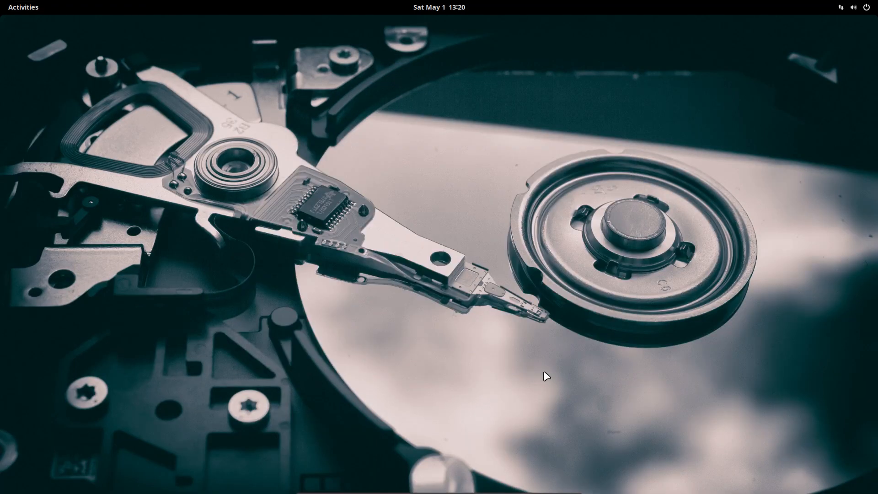
Toggle the Guake drop-down terminal, then open a Termite window to examine the system and theme information.
{"action": "key", "text": "F12"}
{"action": "key", "text": "F12"}
{"action": "key", "text": "ctrl+alt+t"}
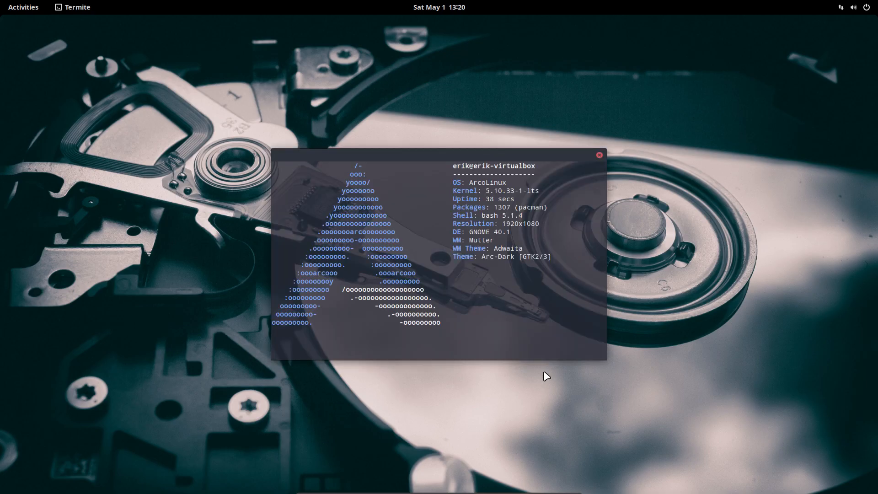
Open the Thunar file manager on the home folder, then close both it and the Termite window.
{"action": "key", "text": "ctrl+alt+f"}
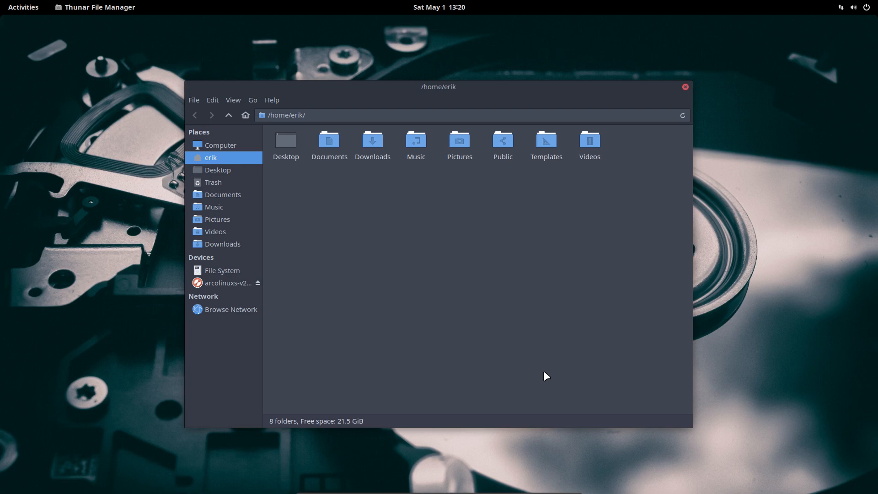
{"action": "left_click", "coordinate": [685, 87]}
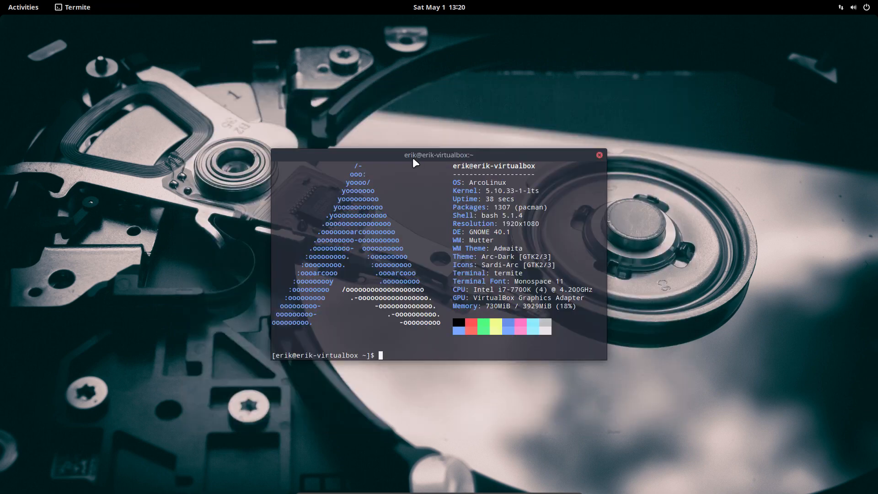
{"action": "left_click", "coordinate": [600, 155]}
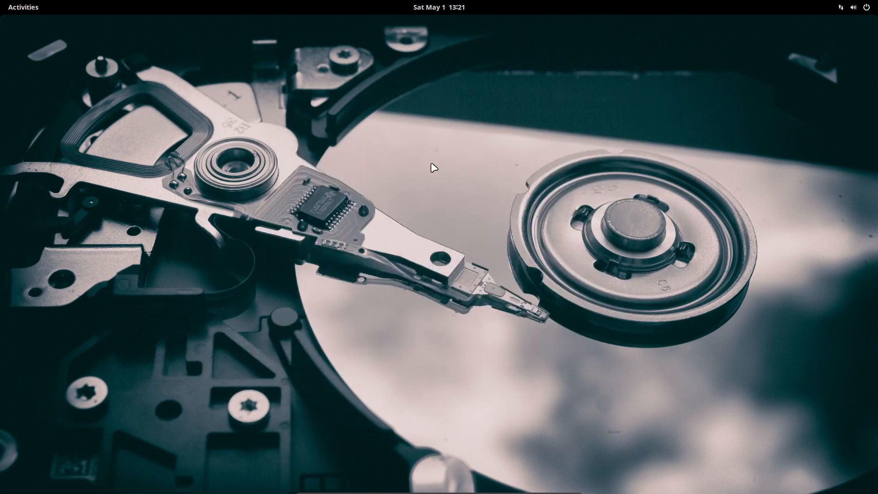
Show the application grid in the Activities overview, search for "sett" and open the GNOME Settings app.
{"action": "left_click", "coordinate": [20, 6]}
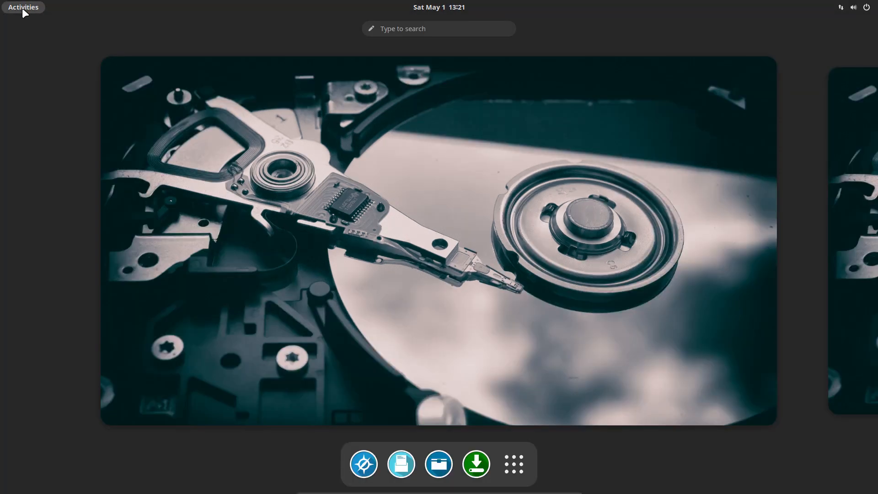
{"action": "left_click", "coordinate": [22, 8]}
{"action": "left_click", "coordinate": [34, 10]}
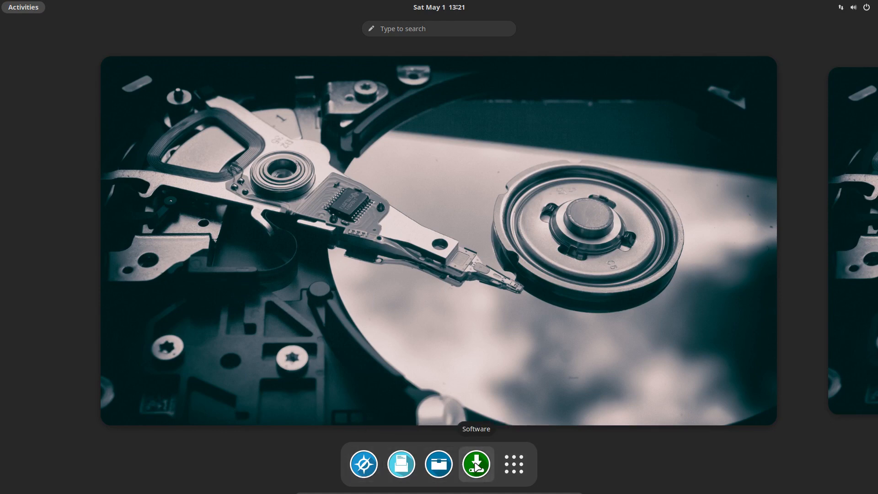
{"action": "left_click", "coordinate": [513, 464]}
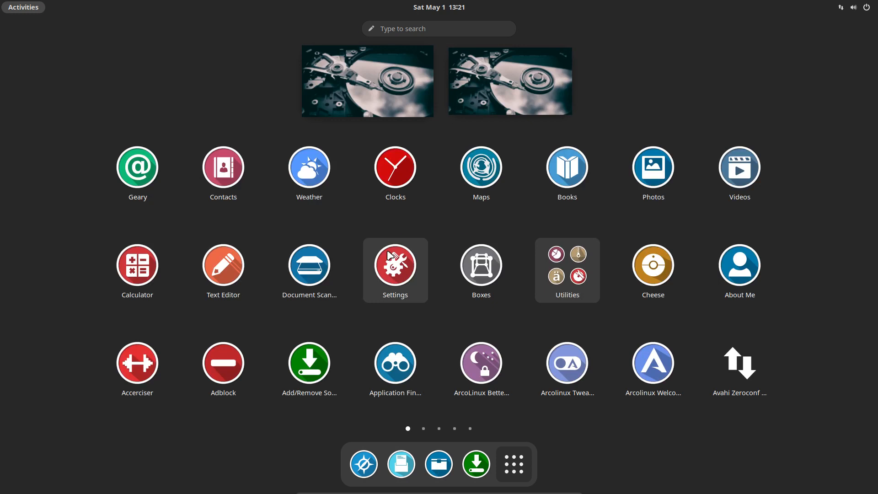
{"action": "type", "text": "sett"}
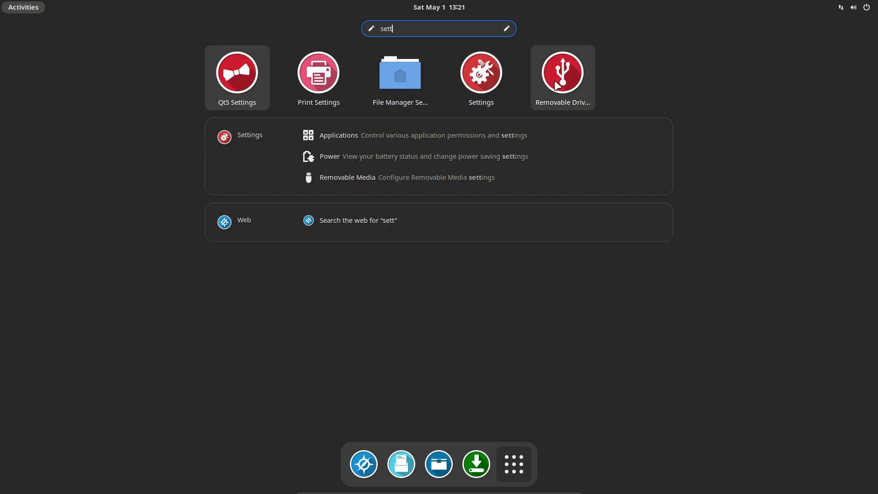
{"action": "left_click", "coordinate": [497, 81]}
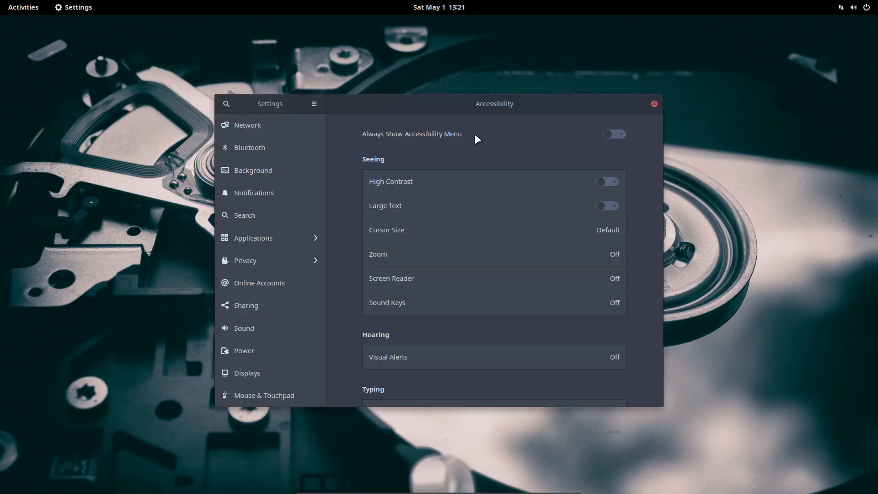
Maximize the Settings window, look through its categories, search the settings for "extens" and clear the search.
{"action": "double_click", "coordinate": [448, 103]}
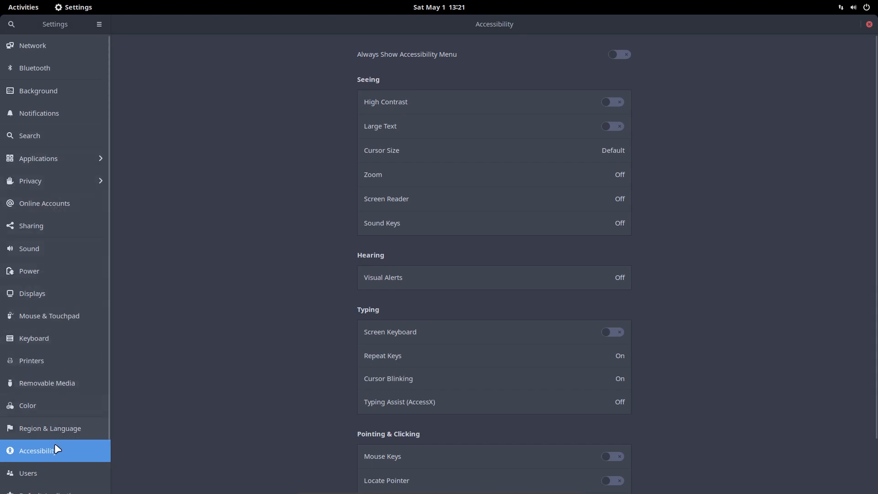
{"action": "scroll", "coordinate": [63, 432], "scroll_direction": "down", "scroll_amount": 3}
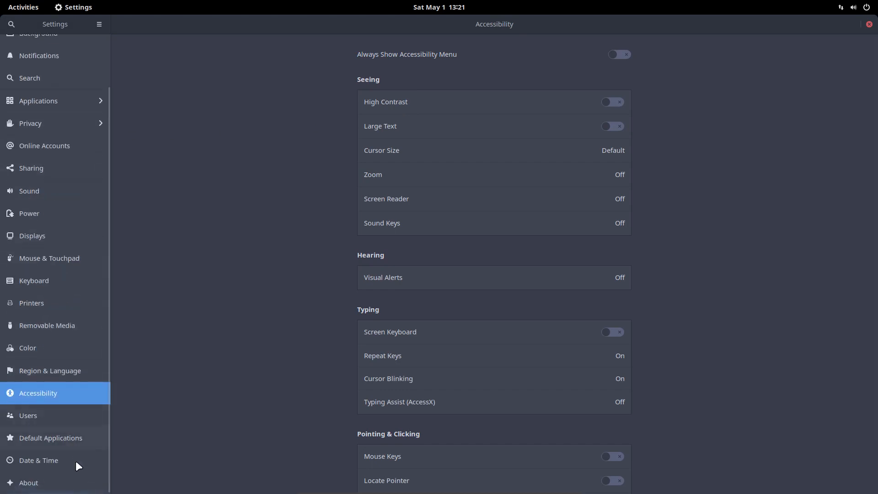
{"action": "scroll", "coordinate": [82, 343], "scroll_direction": "up", "scroll_amount": 3}
{"action": "left_click", "coordinate": [11, 24]}
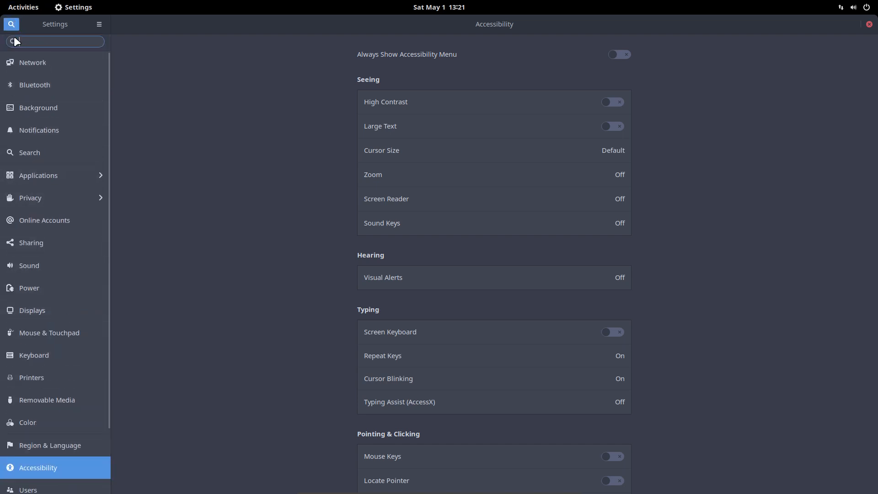
{"action": "type", "text": "extens"}
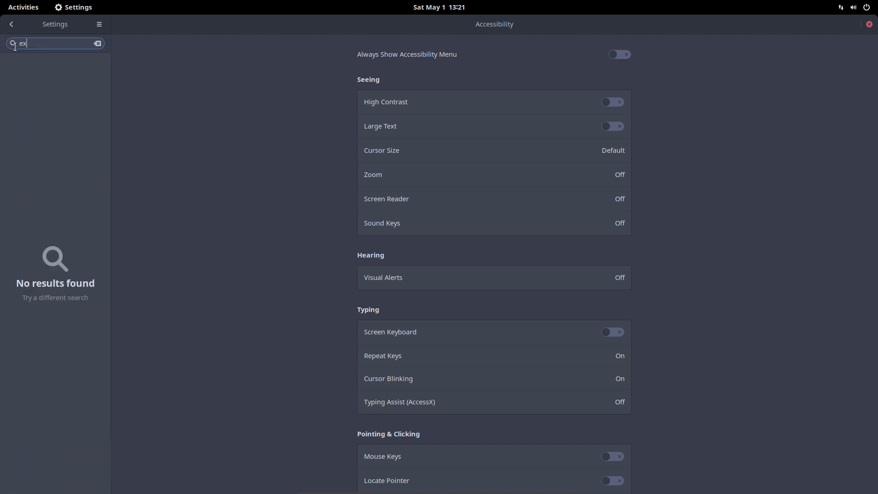
{"action": "key", "text": "BackSpace"}
{"action": "key", "text": "BackSpace"}
{"action": "key", "text": "BackSpace"}
{"action": "key", "text": "BackSpace"}
{"action": "key", "text": "BackSpace"}
{"action": "key", "text": "BackSpace"}
{"action": "key", "text": "Escape"}
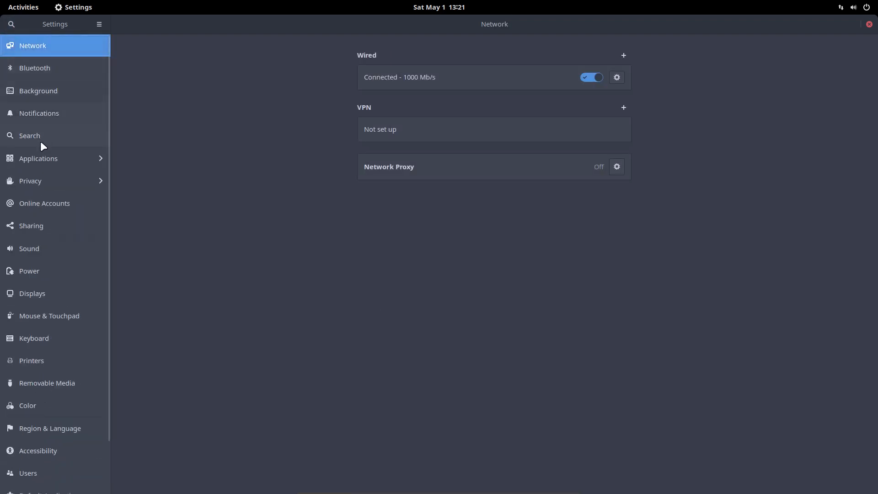
Look through the list of applications in Settings and return to the main category list.
{"action": "left_click", "coordinate": [41, 159]}
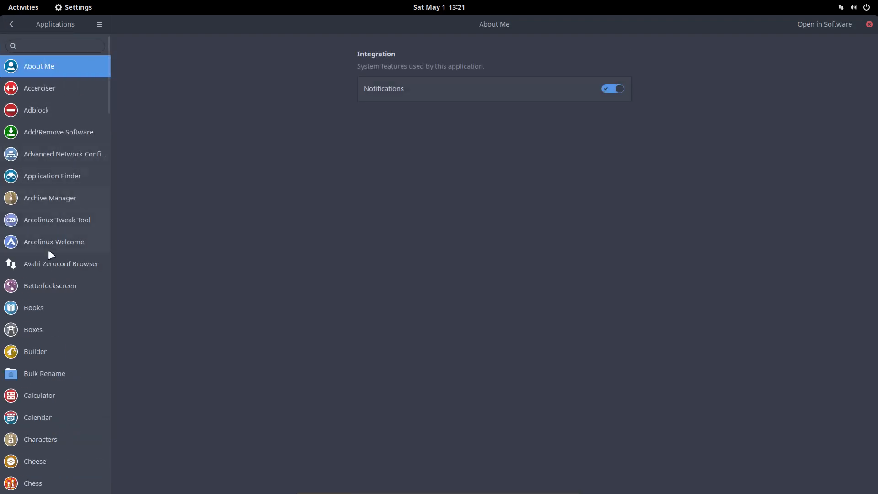
{"action": "scroll", "coordinate": [49, 268], "scroll_direction": "down", "scroll_amount": 7}
{"action": "left_click", "coordinate": [10, 24]}
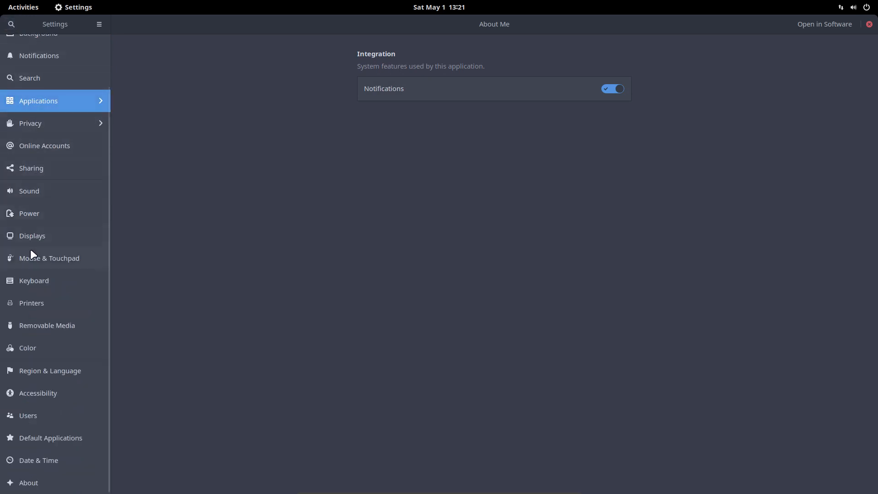
Examine the Default Applications, Date & Time, Accessibility, Color, Removable Media and Region & Language settings.
{"action": "left_click", "coordinate": [49, 437]}
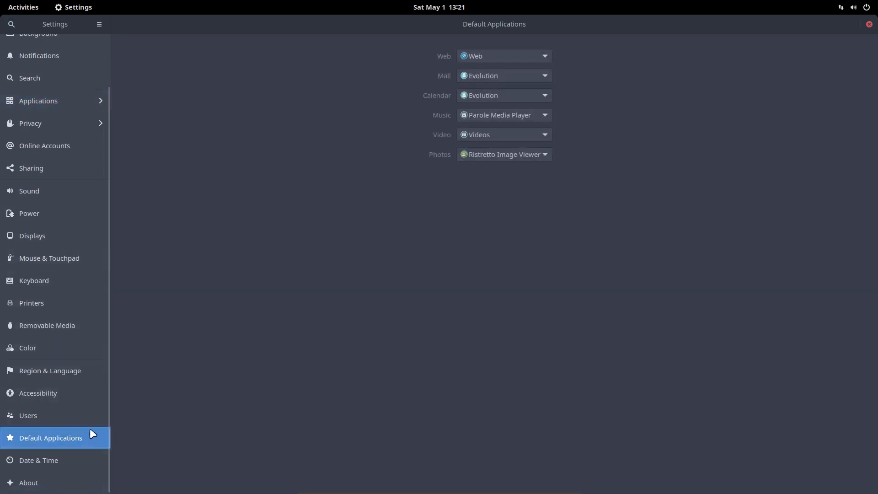
{"action": "left_click", "coordinate": [51, 460]}
{"action": "left_click", "coordinate": [44, 384]}
{"action": "left_click", "coordinate": [43, 368]}
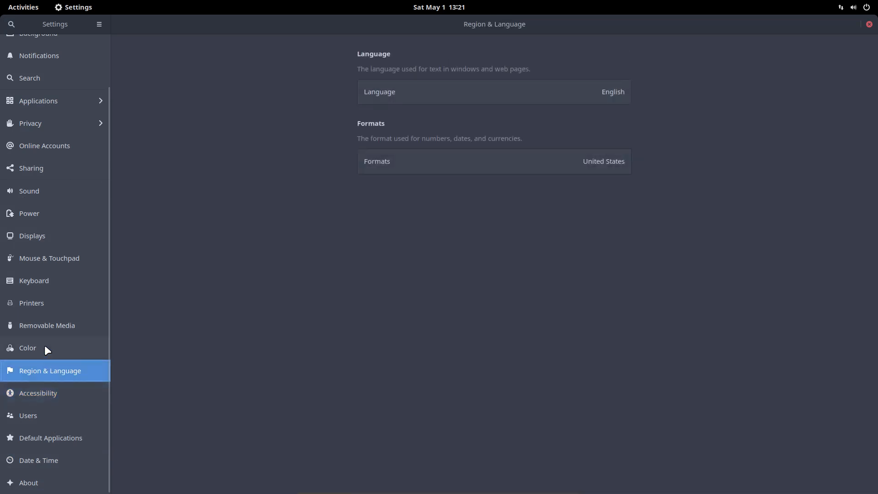
{"action": "left_click", "coordinate": [44, 343]}
{"action": "left_click", "coordinate": [45, 324]}
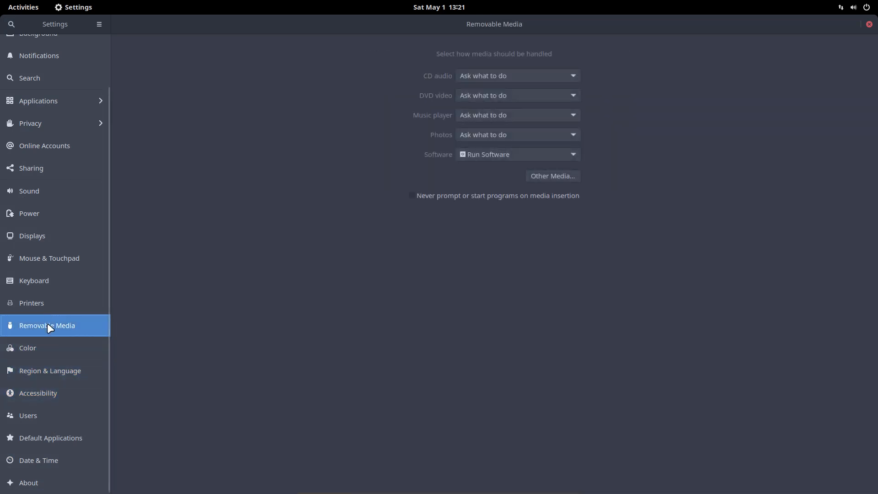
{"action": "left_click", "coordinate": [62, 372]}
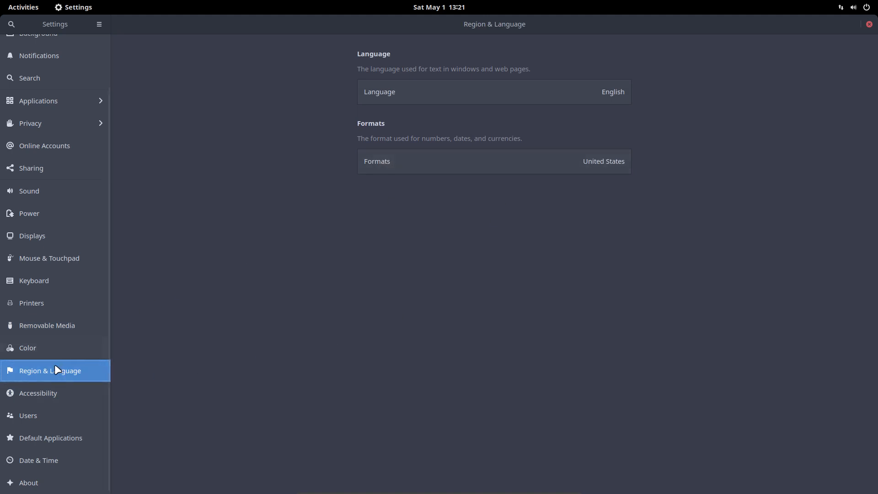
Search the settings for "azer" and cancel the search.
{"action": "left_click", "coordinate": [12, 24]}
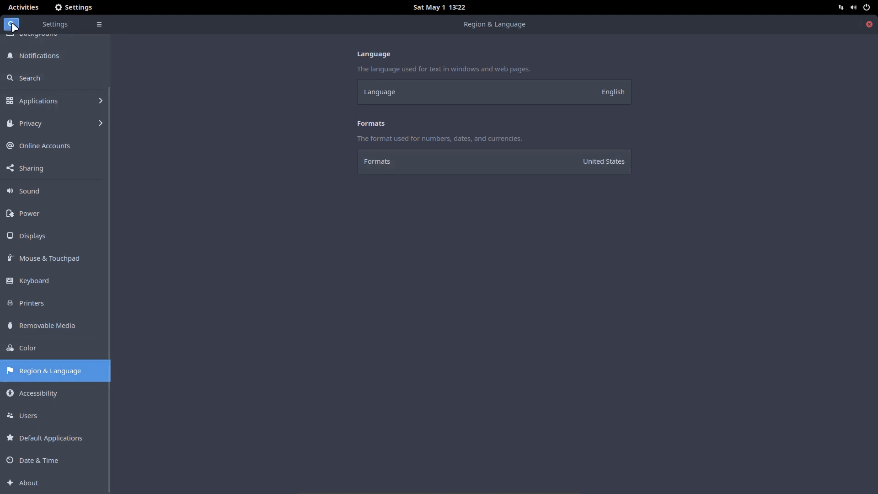
{"action": "type", "text": "azer"}
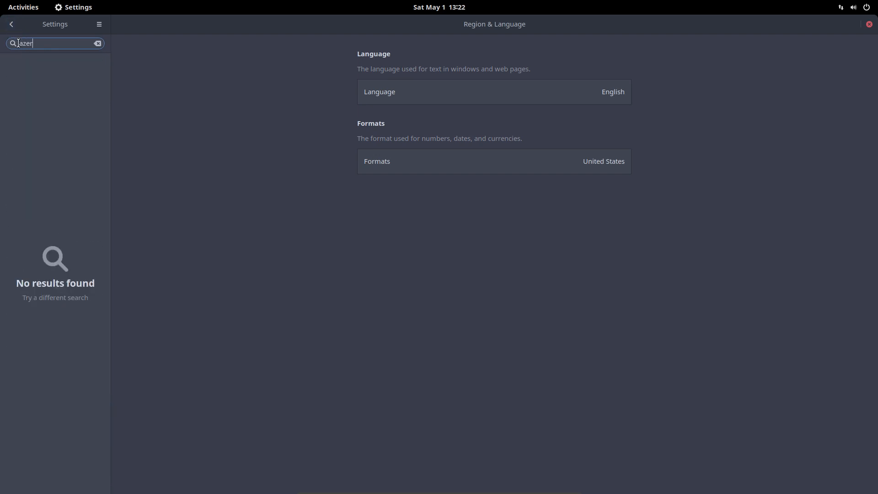
{"action": "key", "text": "Escape"}
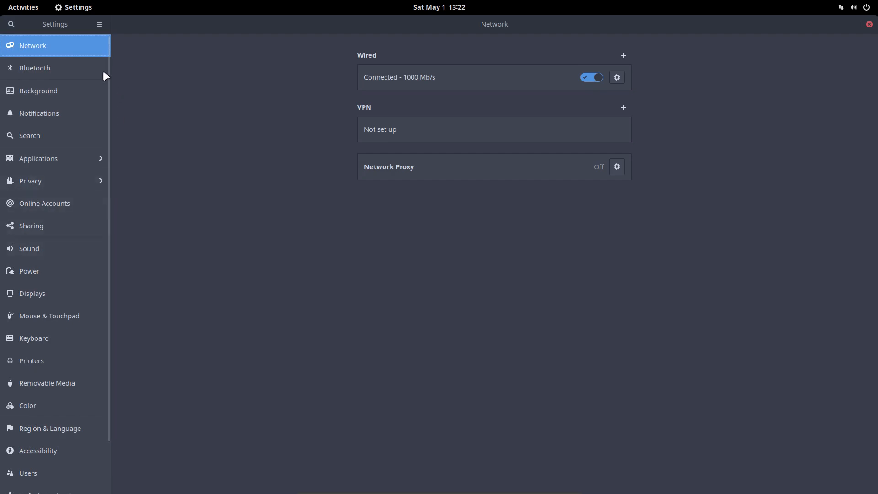
Close Settings, search for "twea" in the Activities overview and open GNOME Tweaks.
{"action": "left_click", "coordinate": [868, 25]}
{"action": "left_click", "coordinate": [8, 7]}
{"action": "type", "text": "twea"}
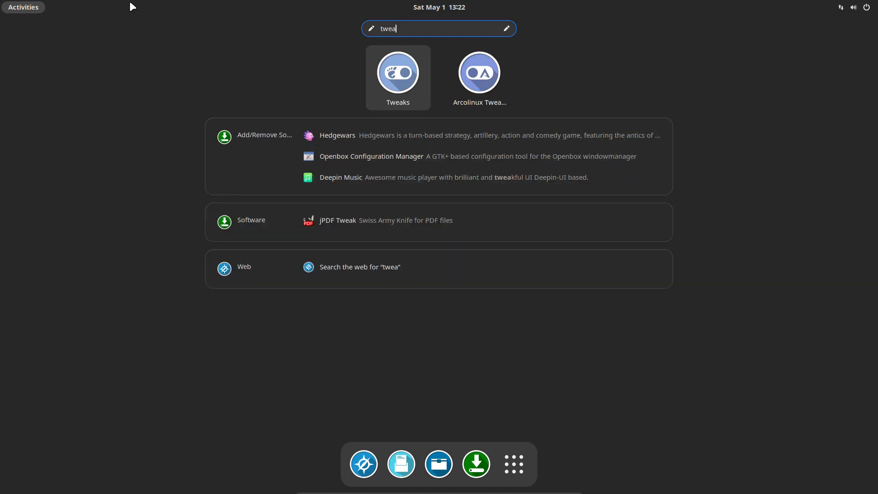
{"action": "left_click", "coordinate": [398, 76]}
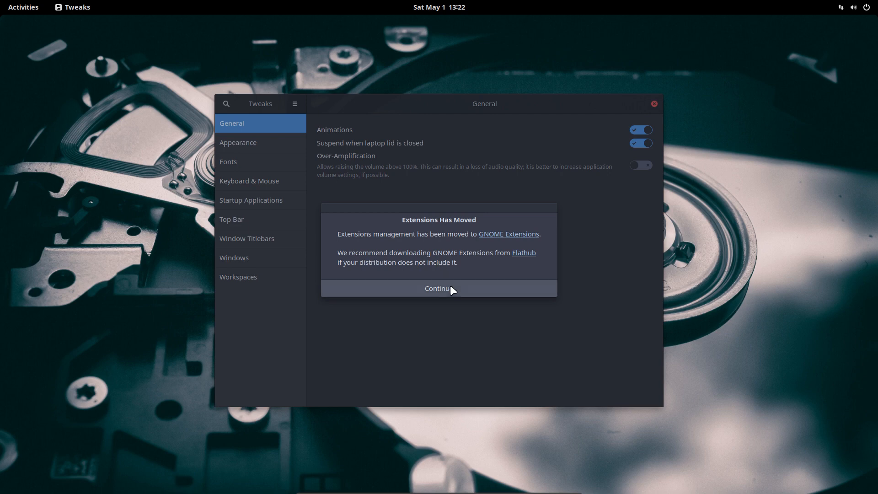
Open the GNOME Extensions link in the Extensions Has Moved notice and read the project's README page.
{"action": "left_click", "coordinate": [514, 236]}
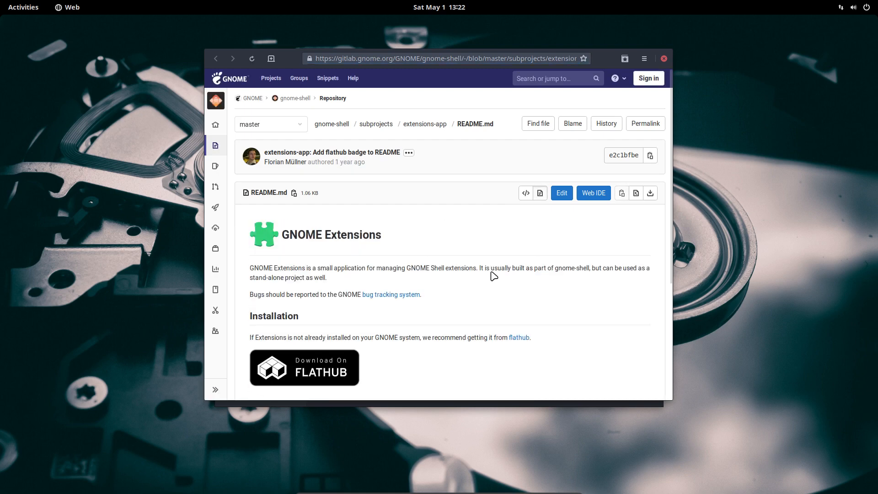
{"action": "scroll", "coordinate": [324, 242], "scroll_direction": "down", "scroll_amount": 2}
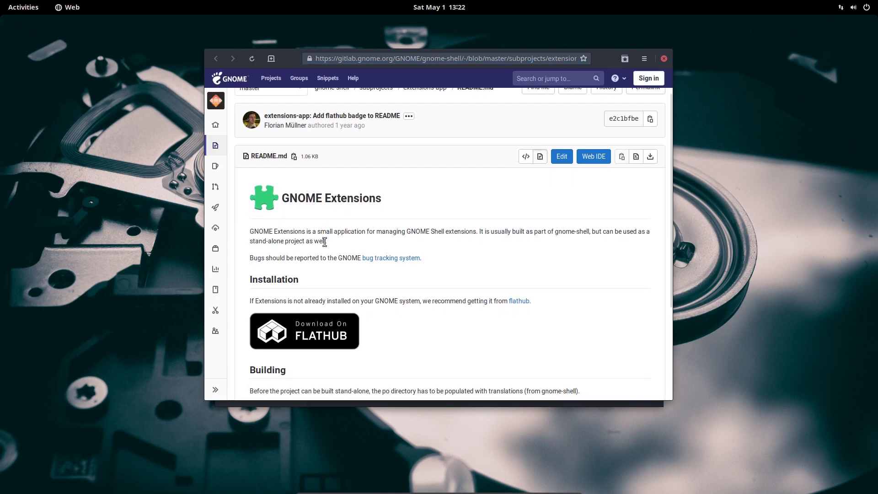
{"action": "scroll", "coordinate": [324, 241], "scroll_direction": "down", "scroll_amount": 2}
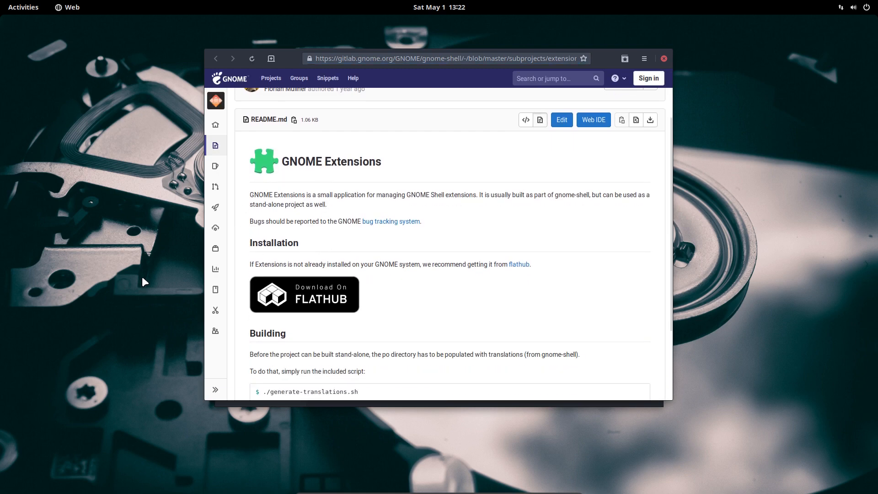
List the available commands starting with "gnome-e" in the Guake drop-down terminal and hide the terminal.
{"action": "key", "text": "F12"}
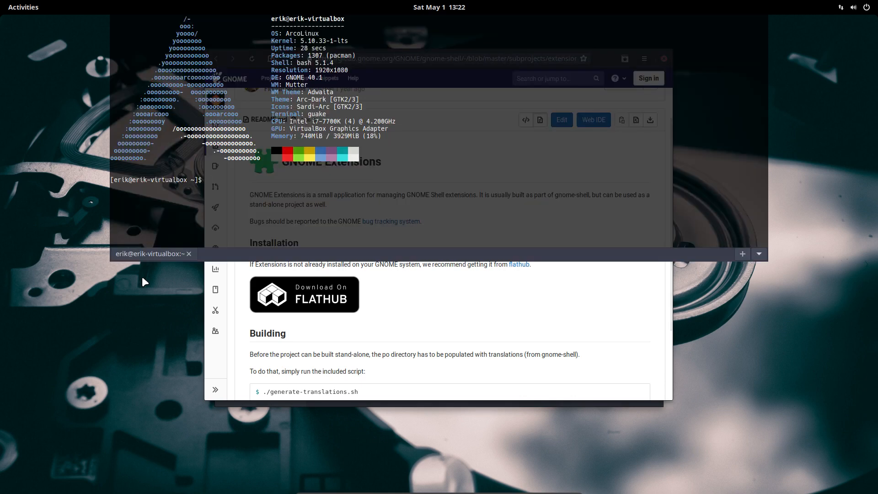
{"action": "type", "text": "gnome-e"}
{"action": "key", "text": "Tab"}
{"action": "key", "text": "Tab"}
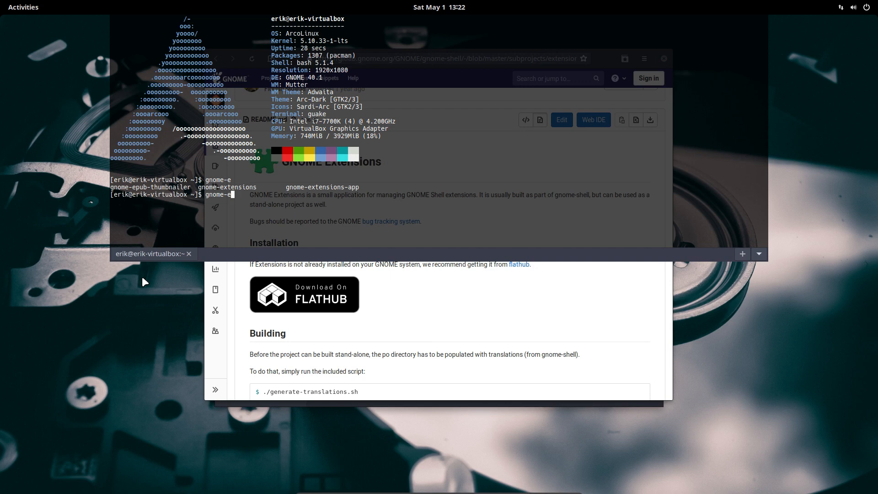
{"action": "key", "text": "F12"}
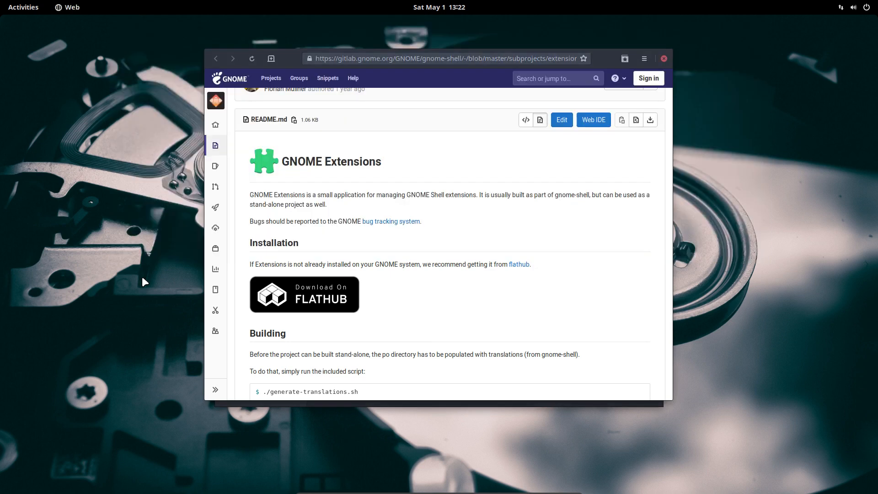
Close the web browser and dismiss the Extensions Has Moved notice in Tweaks.
{"action": "left_click", "coordinate": [664, 59]}
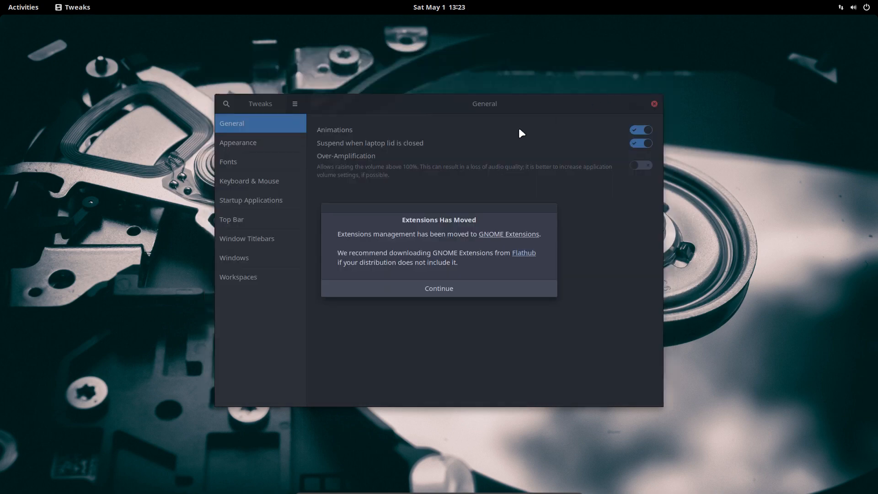
{"action": "left_click", "coordinate": [459, 292]}
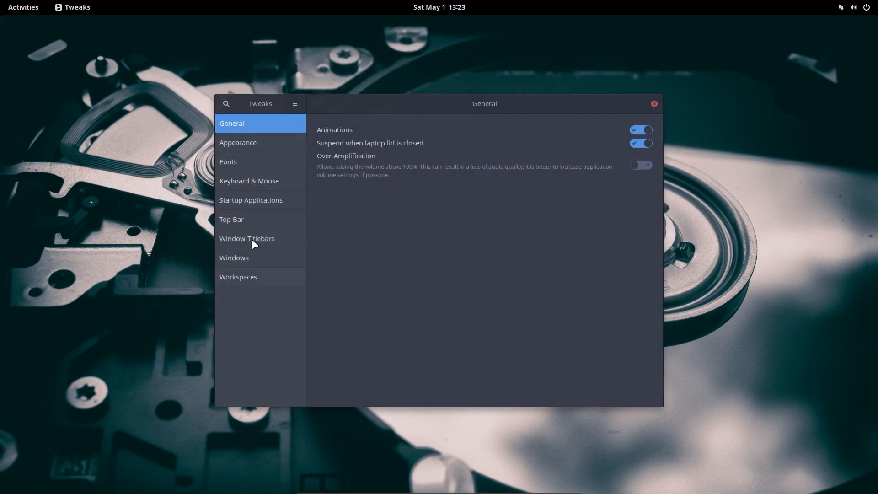
{"action": "left_click", "coordinate": [19, 8]}
{"action": "type", "text": "act"}
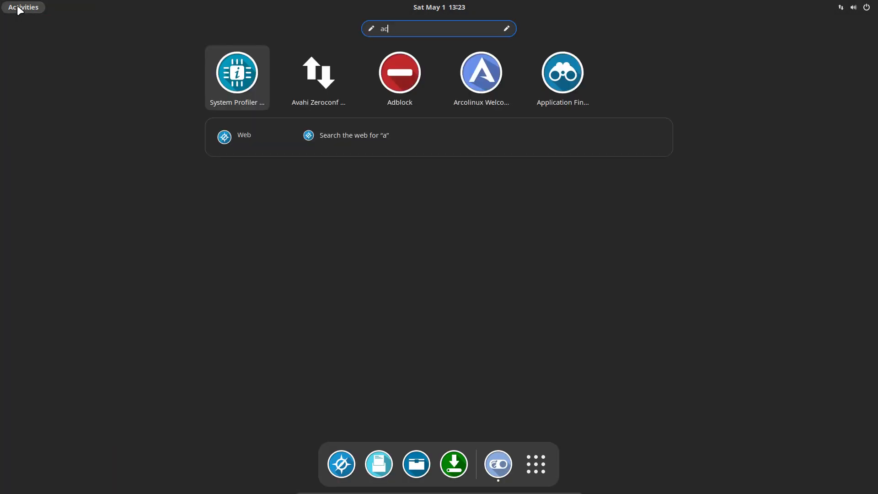
{"action": "key", "text": "BackSpace"}
{"action": "key", "text": "BackSpace"}
{"action": "key", "text": "BackSpace"}
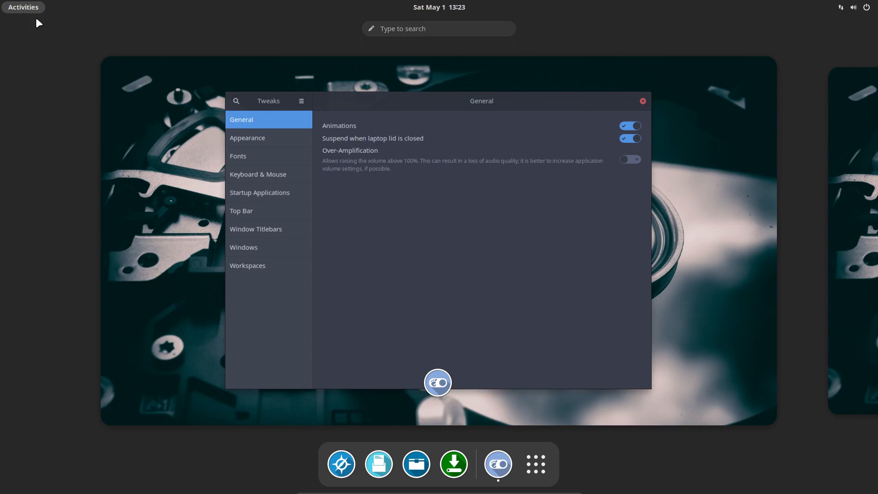
{"action": "mouse_move", "coordinate": [477, 123]}
{"action": "left_click", "coordinate": [645, 97]}
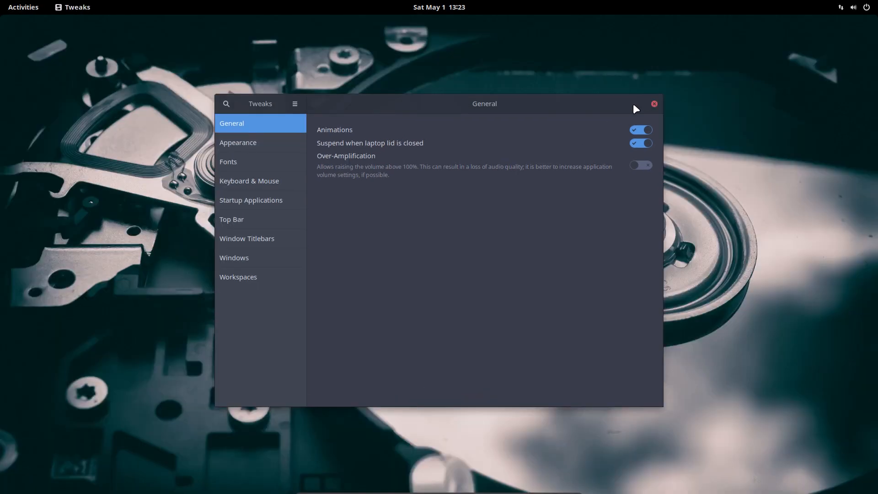
Search for "ext" in the Activities overview and open the Extensions app.
{"action": "left_click", "coordinate": [15, 7]}
{"action": "type", "text": "e"}
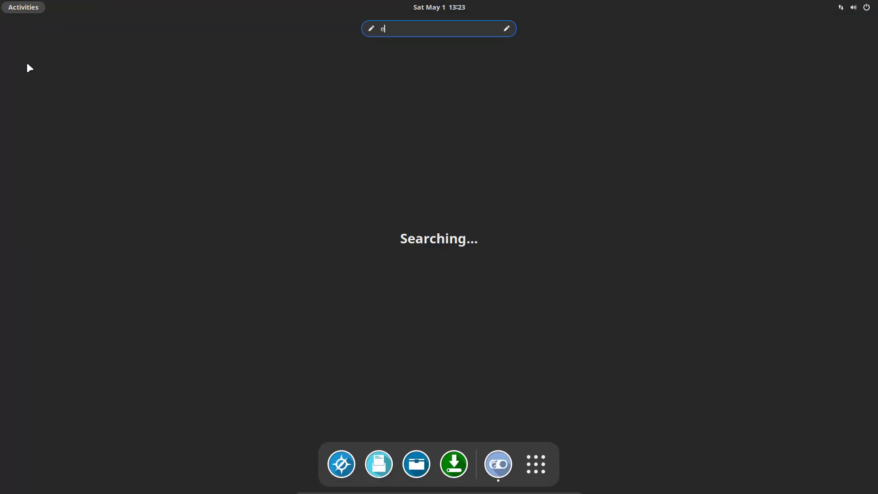
{"action": "type", "text": "xt"}
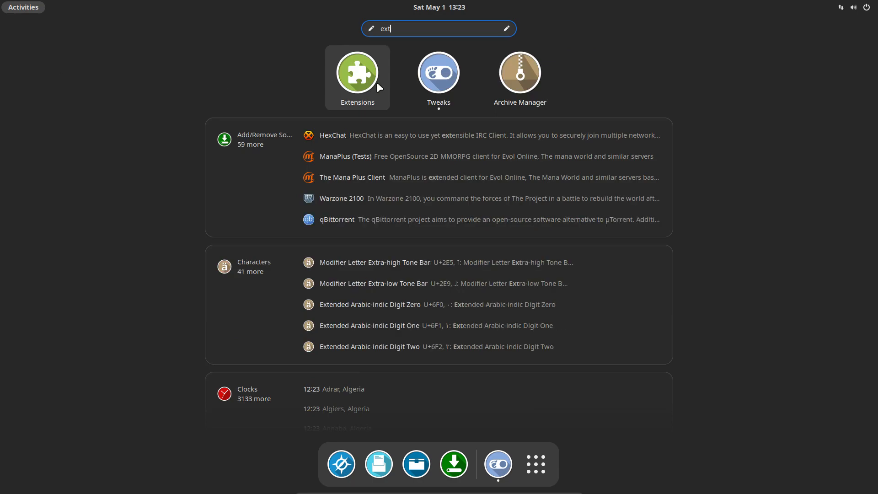
{"action": "left_click", "coordinate": [369, 82]}
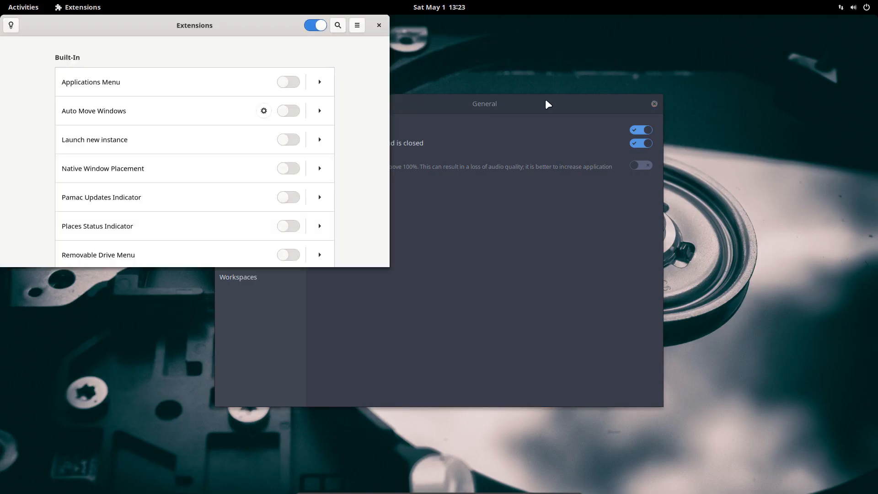
Close the Tweaks window and move the Extensions window away from the screen corner toward the upper middle of the desktop.
{"action": "left_click", "coordinate": [654, 105]}
{"action": "left_click_drag", "start_coordinate": [178, 30], "coordinate": [428, 67]}
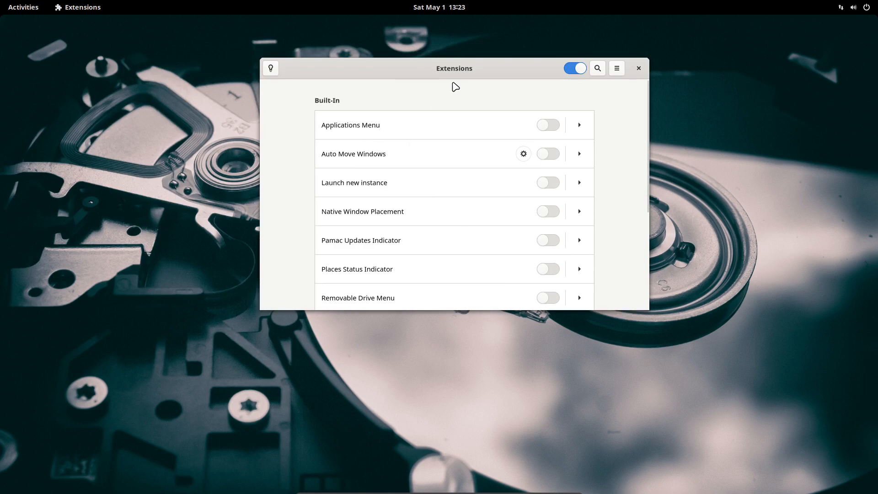
{"action": "left_click_drag", "start_coordinate": [457, 72], "coordinate": [346, 60]}
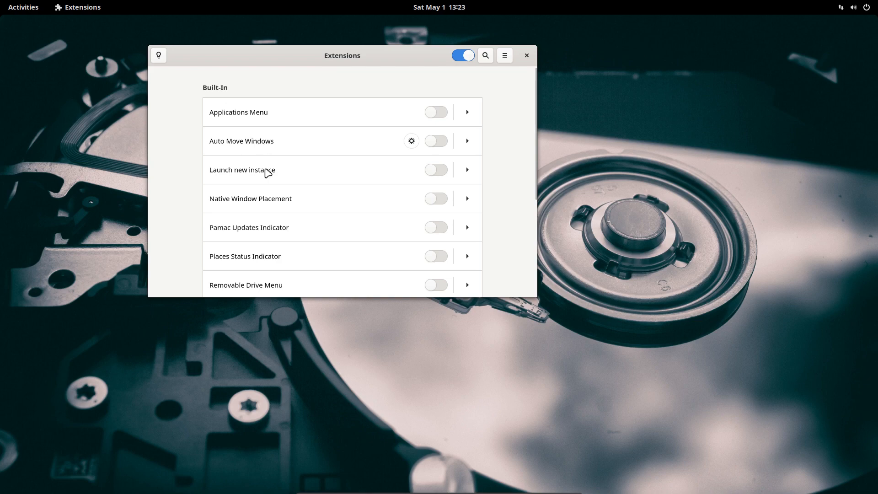
Look through the built-in extensions down to Workspace Indicator.
{"action": "scroll", "coordinate": [269, 173], "scroll_direction": "down", "scroll_amount": 2}
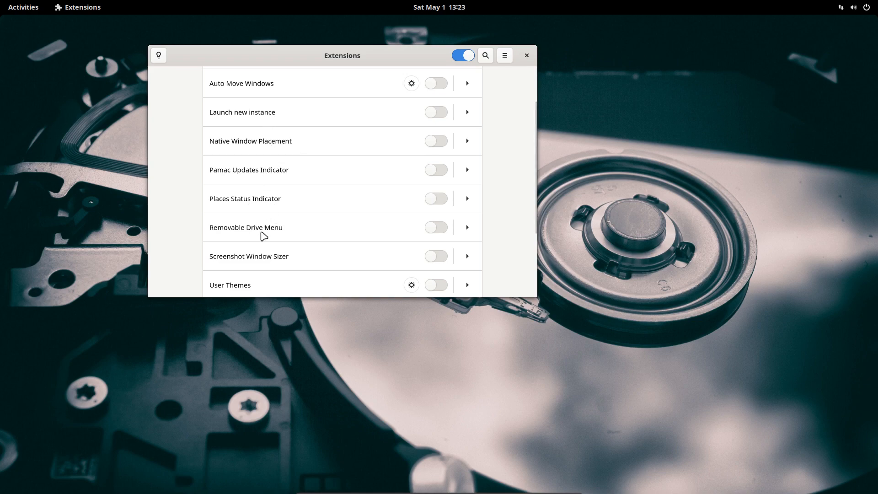
{"action": "scroll", "coordinate": [264, 236], "scroll_direction": "down", "scroll_amount": 2}
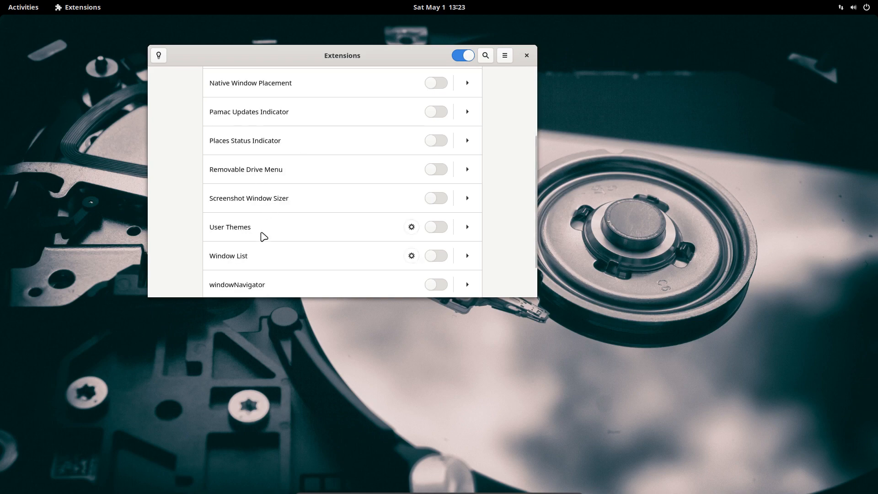
{"action": "scroll", "coordinate": [264, 236], "scroll_direction": "down", "scroll_amount": 2}
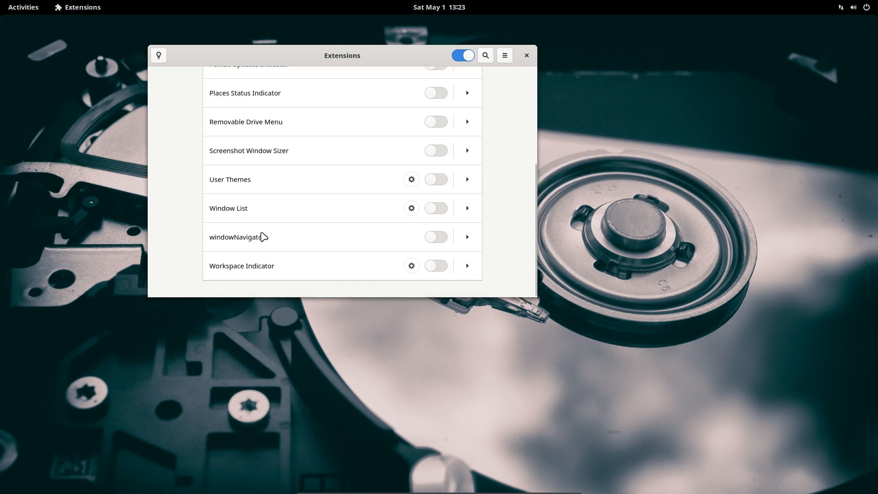
Check the About information of the Extensions app and close its dialog.
{"action": "scroll", "coordinate": [290, 226], "scroll_direction": "up", "scroll_amount": 5}
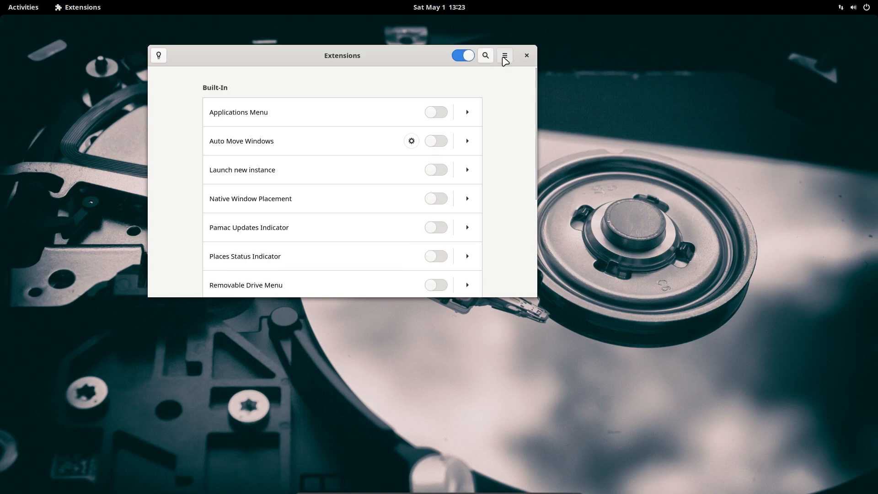
{"action": "left_click", "coordinate": [505, 56]}
{"action": "left_click", "coordinate": [506, 94]}
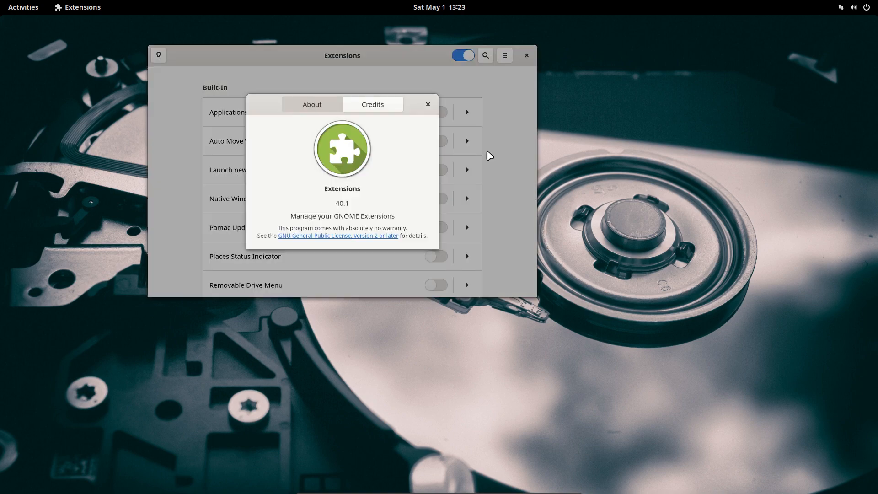
{"action": "left_click", "coordinate": [428, 105]}
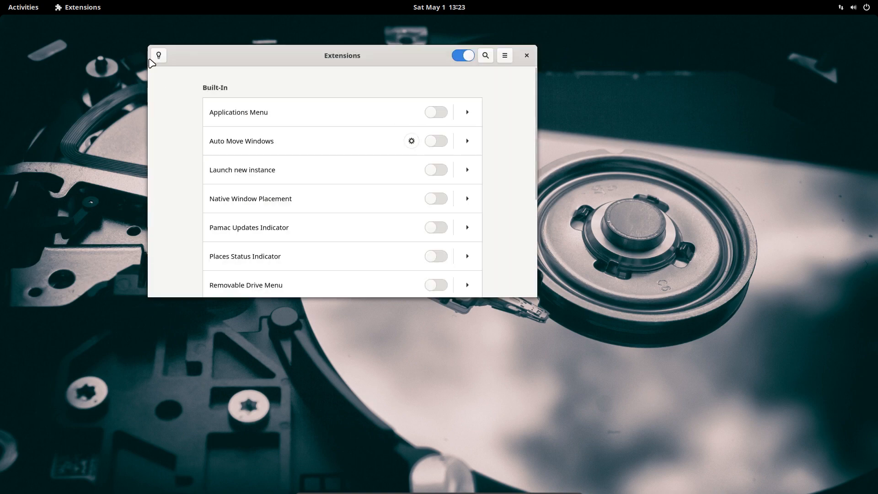
Open the extensions.gnome.org website from the Extensions app's hint and dismiss the hint.
{"action": "left_click", "coordinate": [159, 56]}
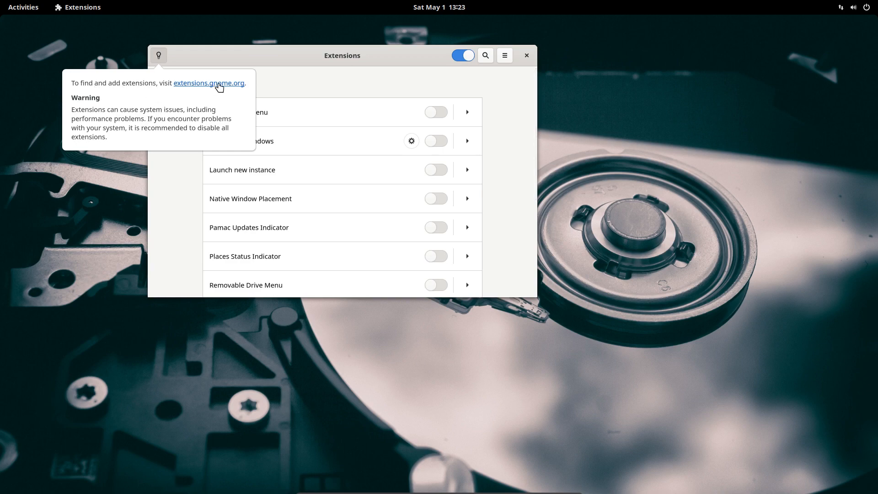
{"action": "left_click", "coordinate": [220, 87]}
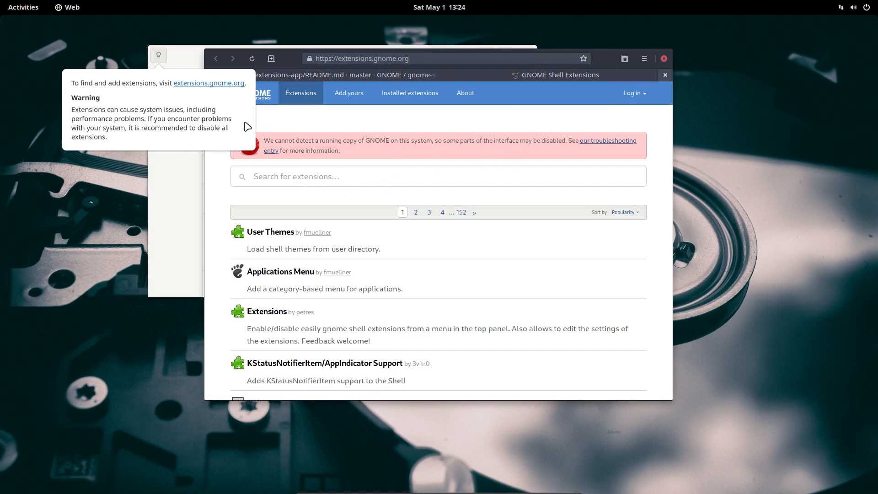
{"action": "left_click", "coordinate": [159, 57]}
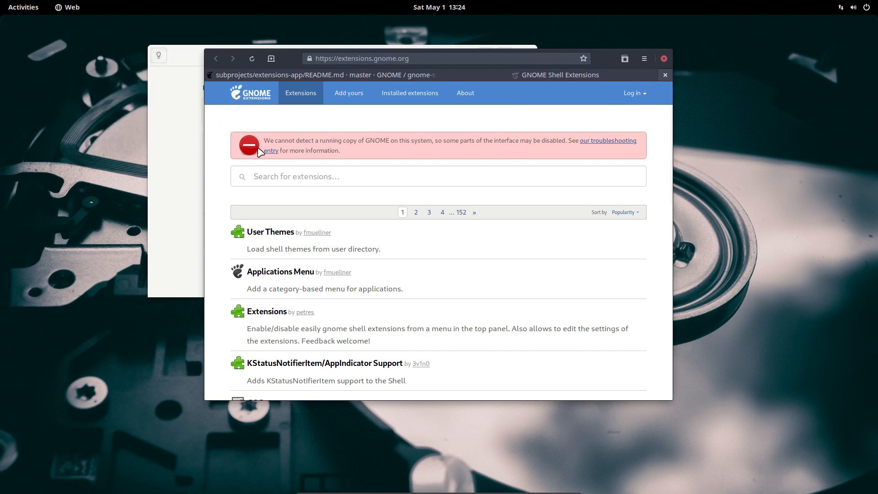
Search the extensions website for "blur s" and open the Blur my Shell page.
{"action": "left_click", "coordinate": [283, 179]}
{"action": "type", "text": "blur s"}
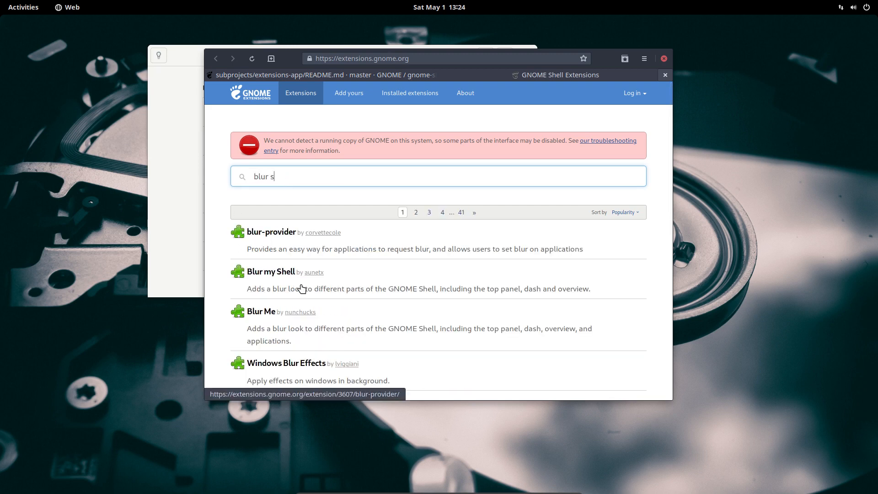
{"action": "left_click", "coordinate": [271, 273]}
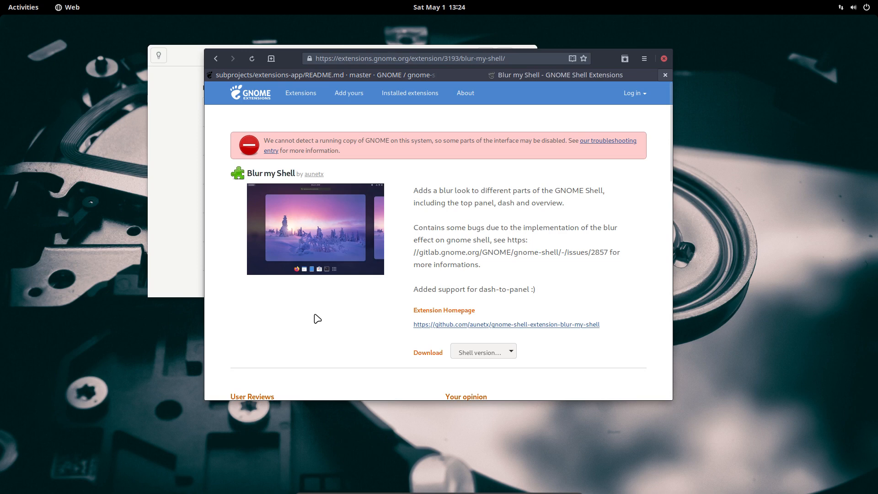
Download Blur my Shell for shell version 40, extension version 10.
{"action": "scroll", "coordinate": [318, 318], "scroll_direction": "down", "scroll_amount": 2}
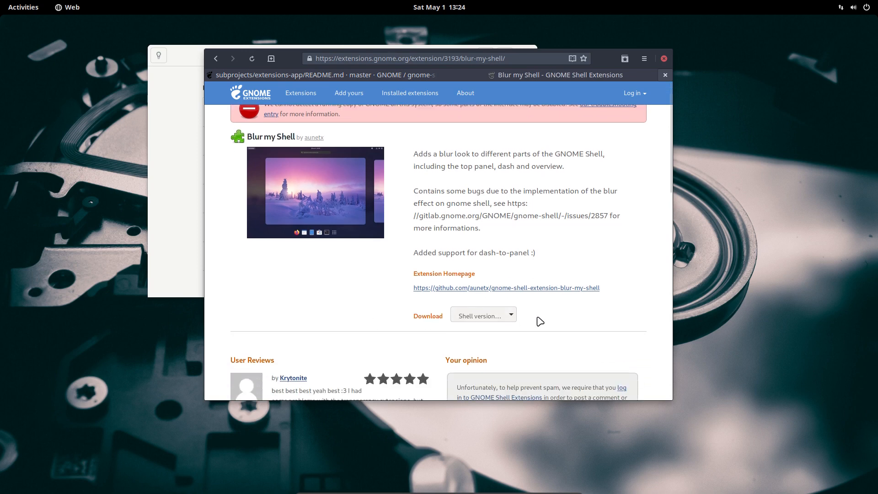
{"action": "left_click", "coordinate": [498, 315]}
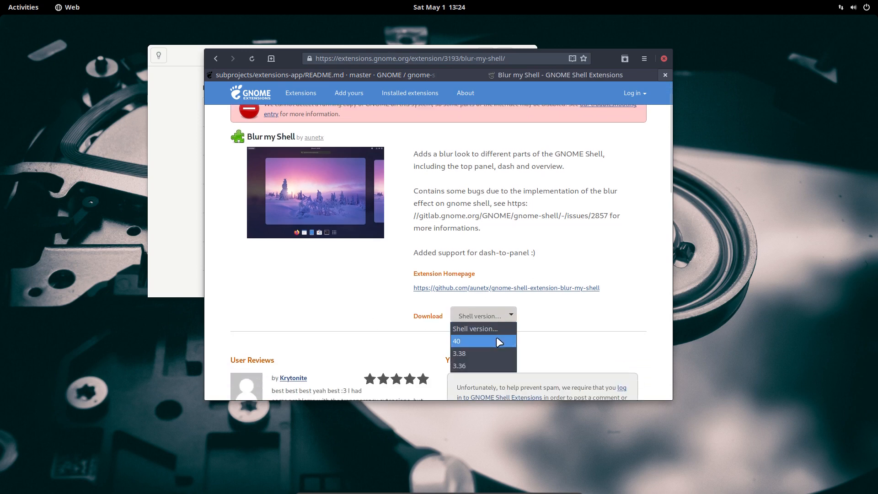
{"action": "left_click", "coordinate": [497, 337]}
{"action": "left_click", "coordinate": [592, 317]}
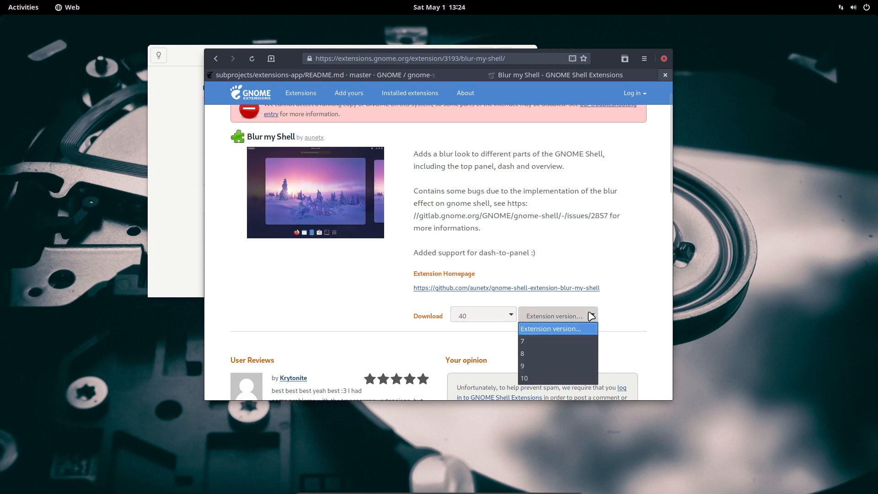
{"action": "left_click", "coordinate": [574, 378]}
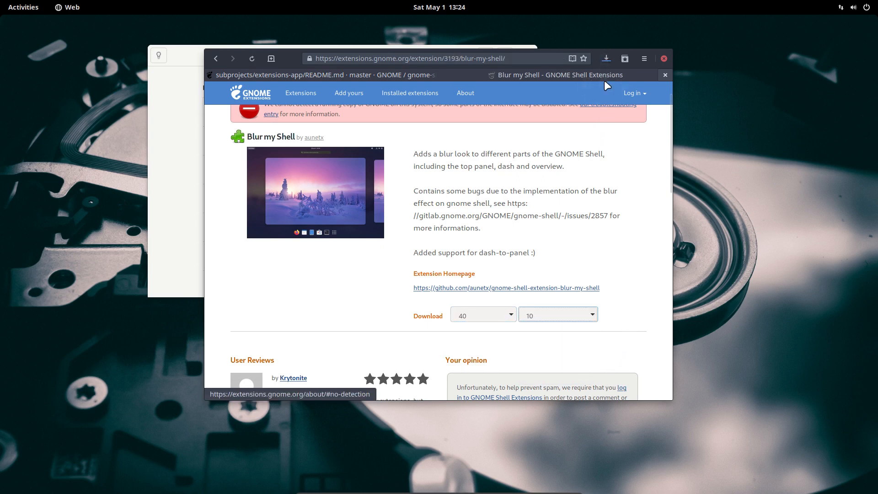
Show the downloaded Blur my Shell archive in Files, extract it in the Downloads folder and open the extracted folder.
{"action": "left_click", "coordinate": [607, 59]}
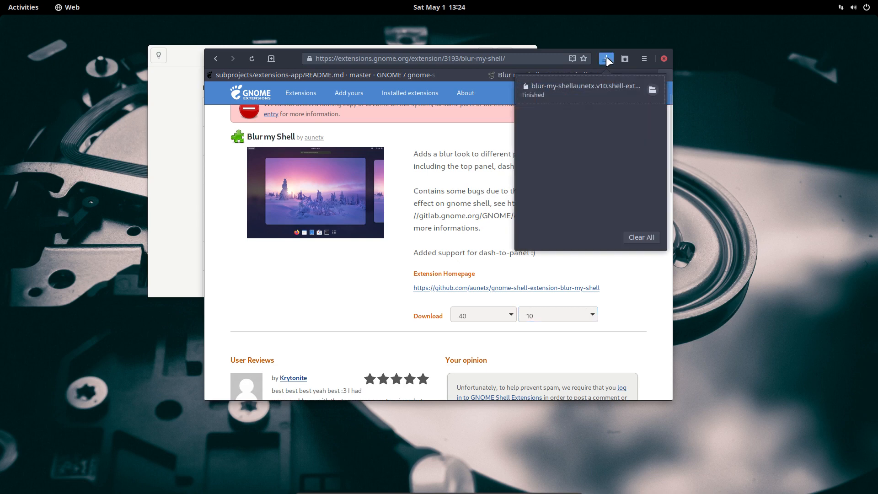
{"action": "left_click", "coordinate": [652, 90]}
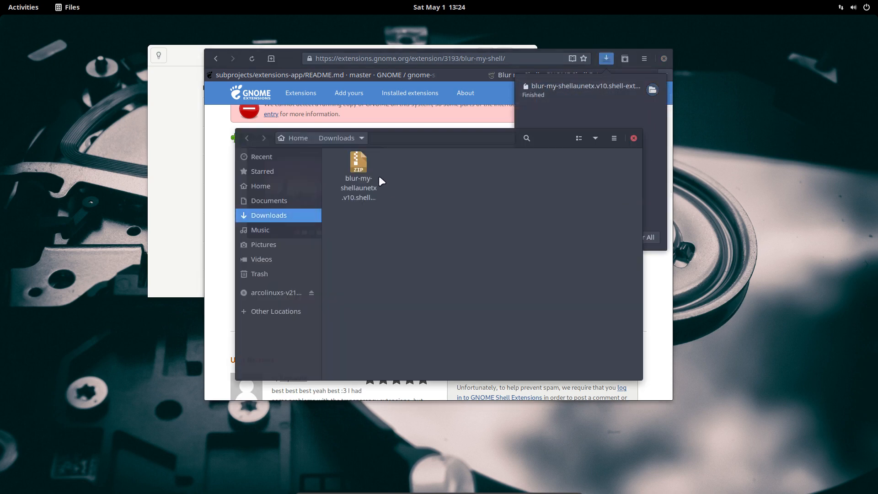
{"action": "left_click", "coordinate": [355, 161]}
{"action": "right_click", "coordinate": [356, 162]}
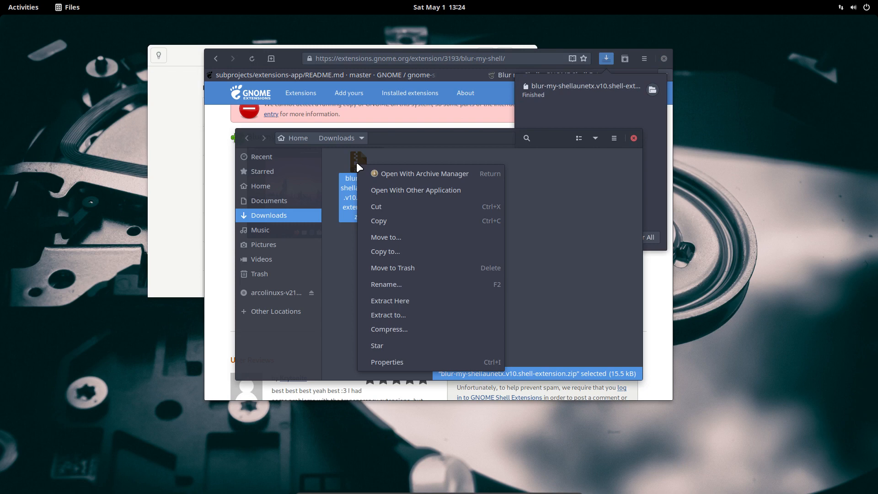
{"action": "left_click", "coordinate": [411, 301]}
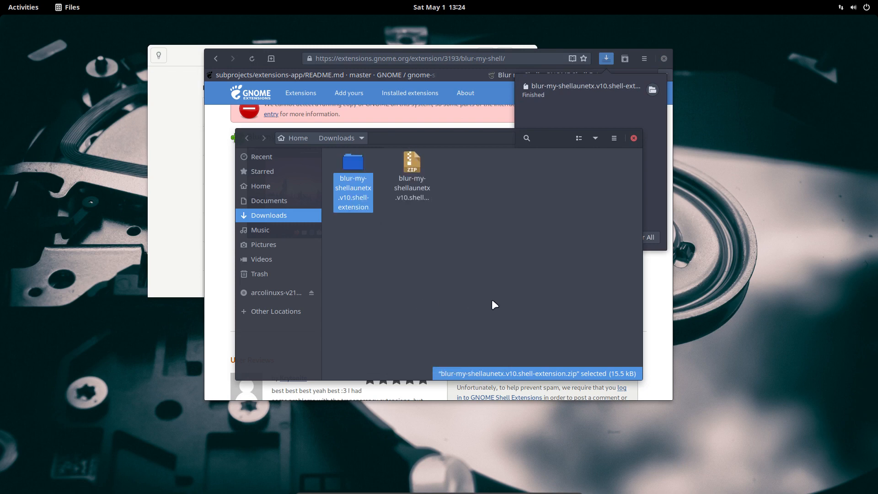
{"action": "double_click", "coordinate": [354, 159]}
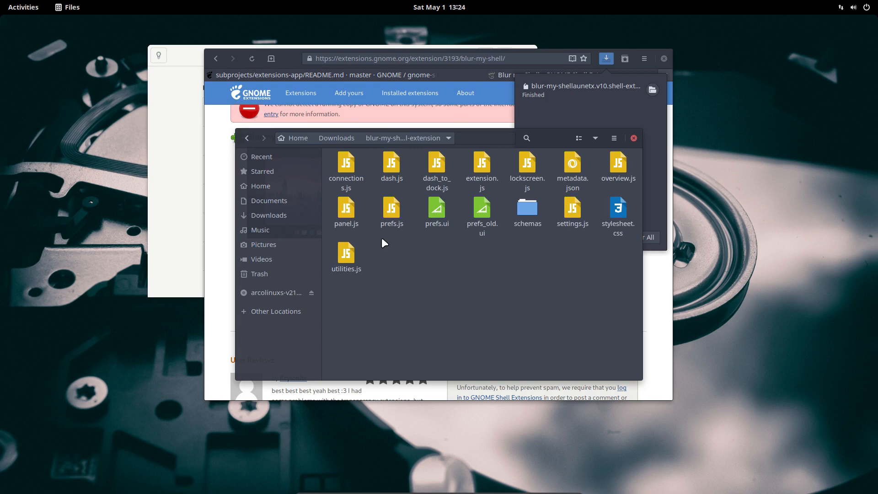
Move the Files window lower on the desktop, return to the browser and dismiss its downloads list.
{"action": "left_click_drag", "start_coordinate": [486, 139], "coordinate": [446, 253]}
{"action": "left_click", "coordinate": [630, 213]}
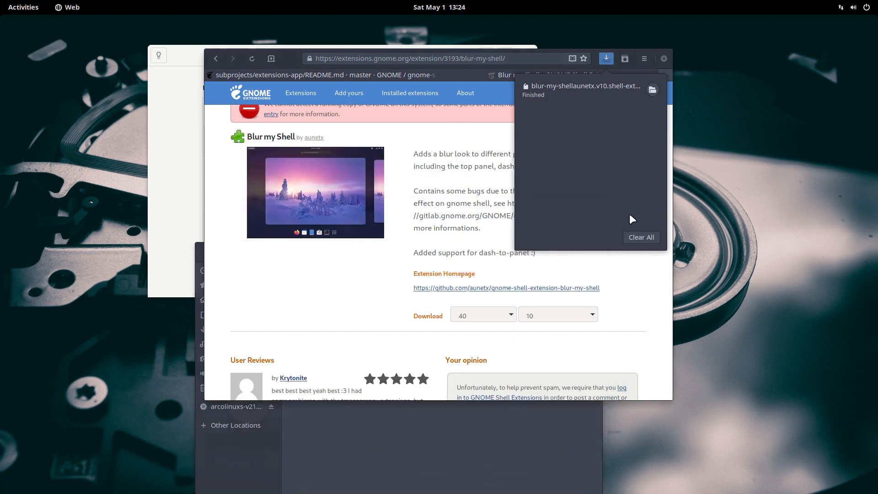
{"action": "left_click", "coordinate": [653, 90]}
{"action": "left_click", "coordinate": [633, 138]}
{"action": "left_click", "coordinate": [342, 289]}
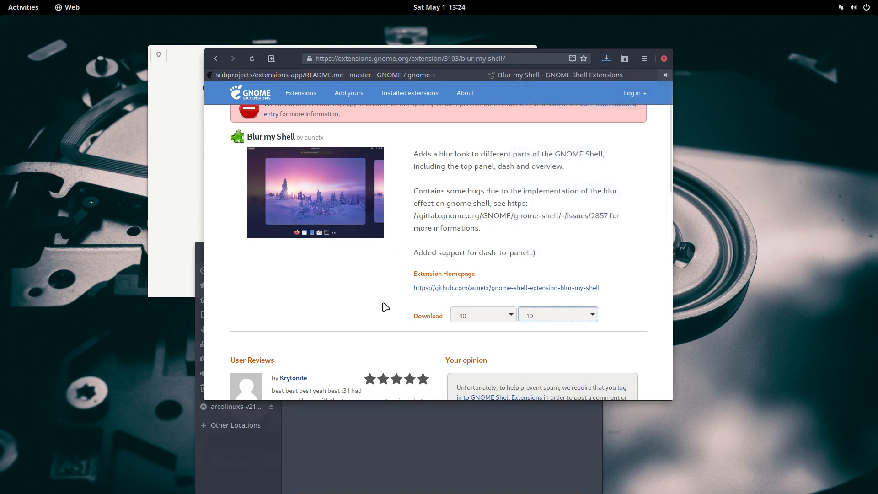
Return to the extensions list and replace the search term with "compiz".
{"action": "left_click", "coordinate": [216, 59]}
{"action": "left_click_drag", "start_coordinate": [345, 183], "coordinate": [213, 174]}
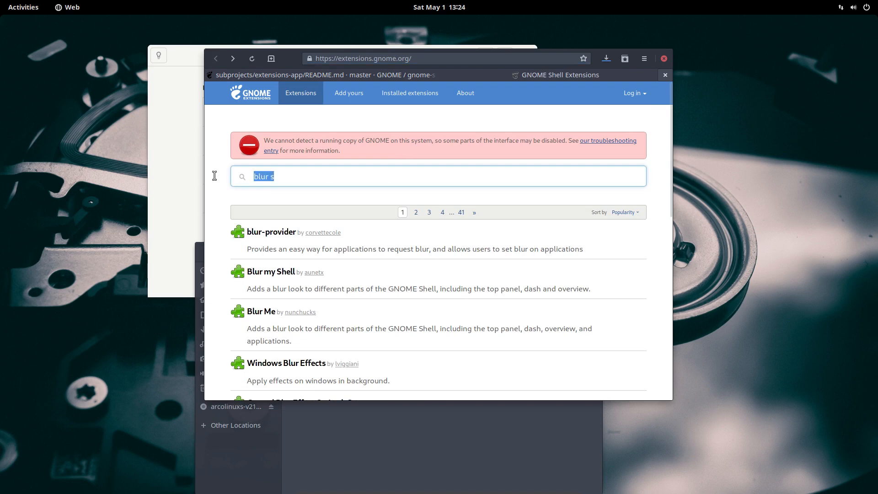
{"action": "type", "text": "compzi"}
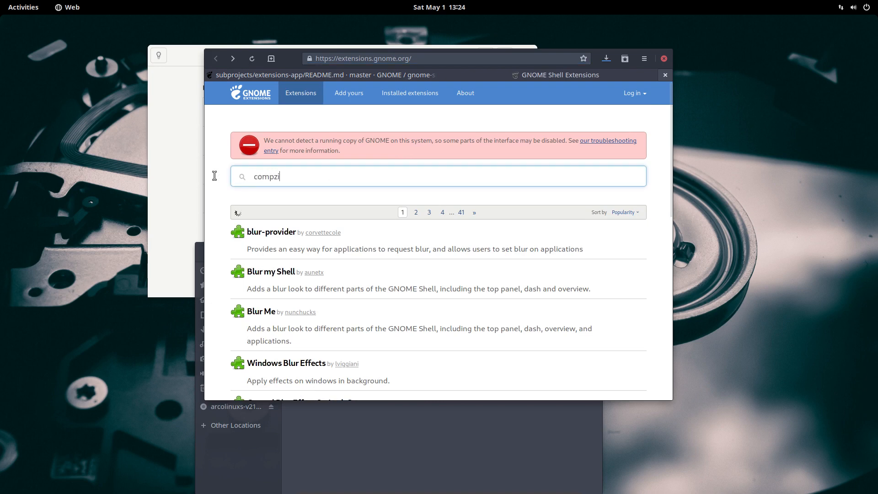
{"action": "key", "text": "BackSpace"}
{"action": "key", "text": "BackSpace"}
{"action": "type", "text": "iz"}
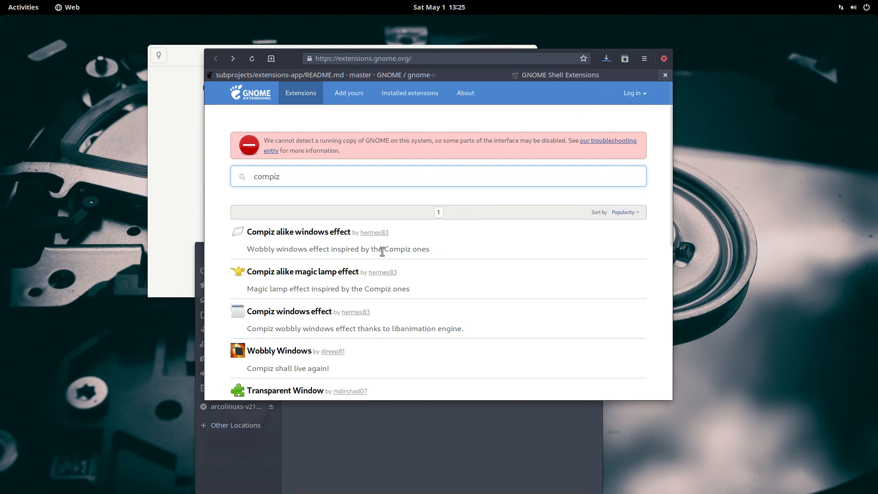
Open the Compiz alike windows effect page and choose shell version 40 and an extension version to download.
{"action": "left_click", "coordinate": [317, 233]}
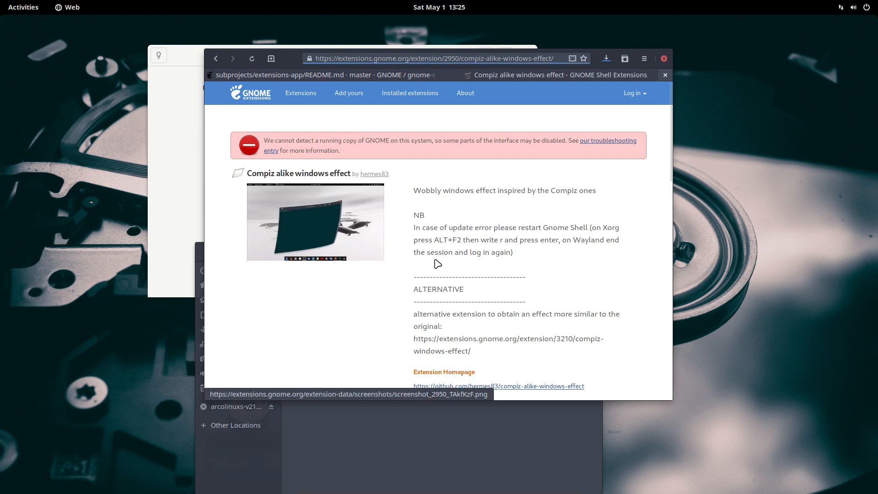
{"action": "scroll", "coordinate": [456, 283], "scroll_direction": "down", "scroll_amount": 4}
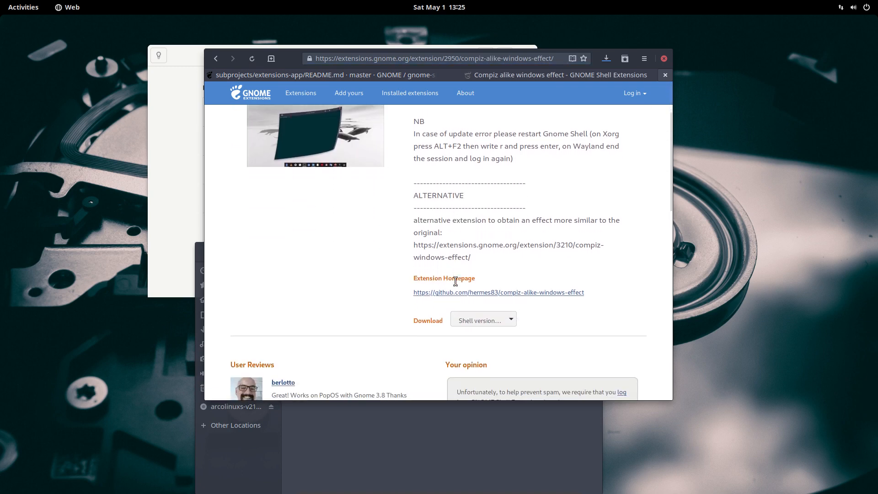
{"action": "left_click", "coordinate": [507, 304]}
{"action": "left_click", "coordinate": [493, 323]}
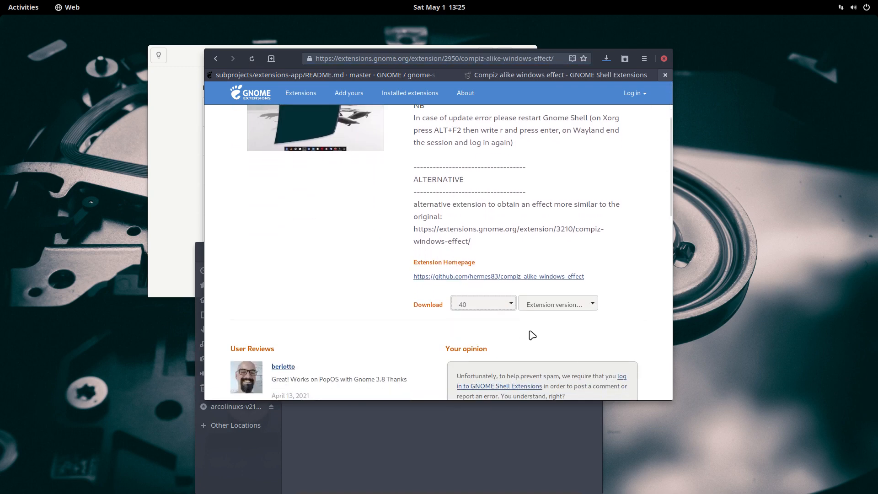
{"action": "left_click", "coordinate": [582, 304]}
{"action": "left_click", "coordinate": [582, 330]}
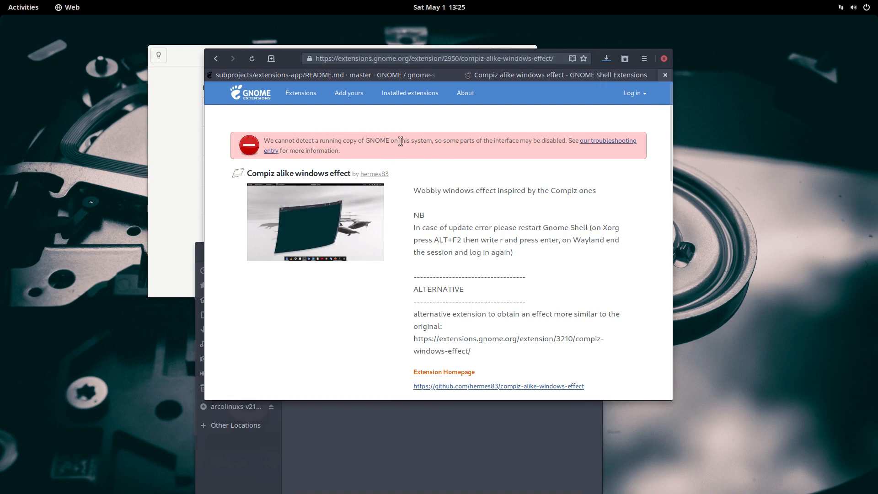
Open the website's troubleshooting entry and highlight the plugin name "GNOME Shell Integration".
{"action": "left_click", "coordinate": [624, 142]}
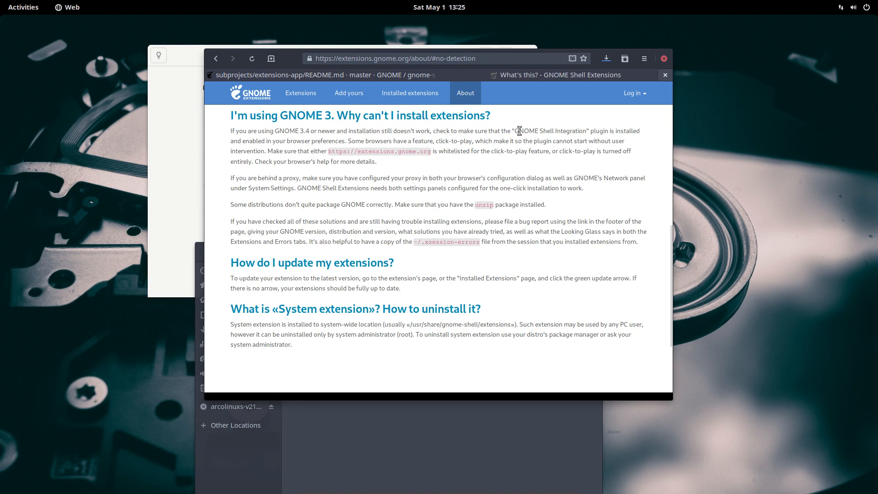
{"action": "left_click_drag", "start_coordinate": [514, 130], "coordinate": [581, 131]}
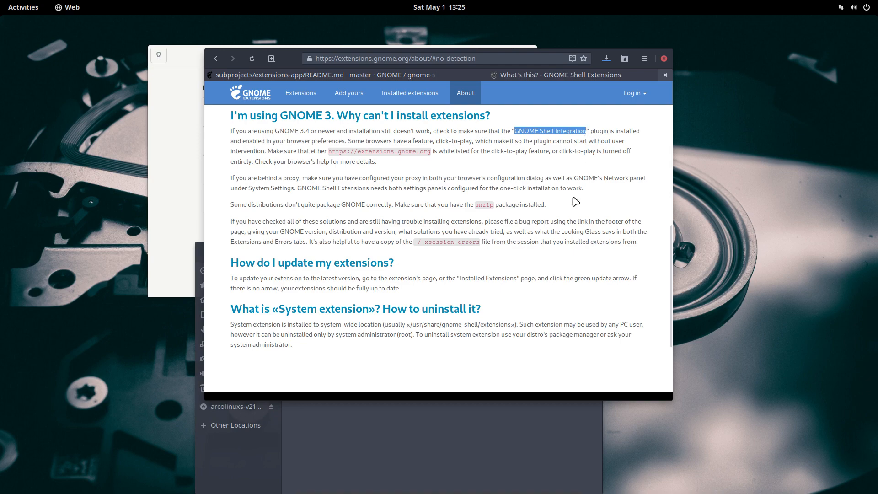
Clear the command line in the drop-down terminal, run "yay gnome-shell" and highlight the extra/chrome-gnome-shell entry.
{"action": "key", "text": "F12"}
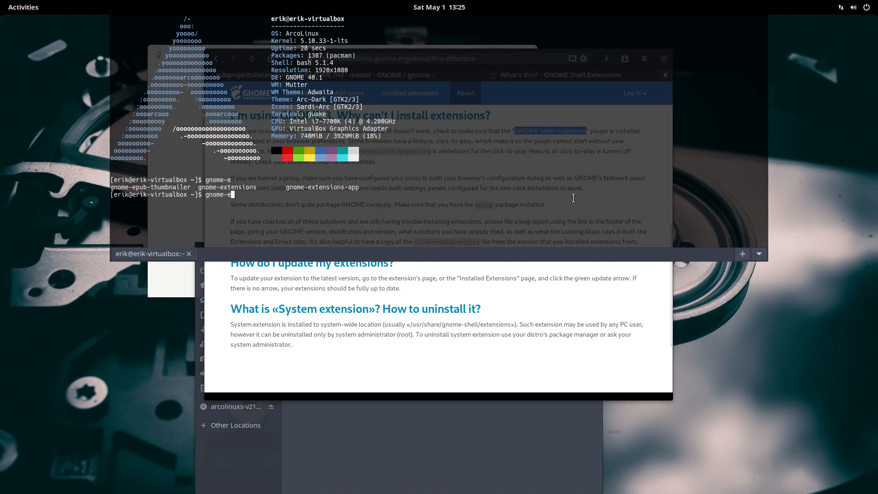
{"action": "key", "text": "BackSpace"}
{"action": "key", "text": "BackSpace"}
{"action": "key", "text": "BackSpace"}
{"action": "key", "text": "BackSpace"}
{"action": "key", "text": "BackSpace"}
{"action": "key", "text": "BackSpace"}
{"action": "key", "text": "BackSpace"}
{"action": "type", "text": "yay gnome-shell"}
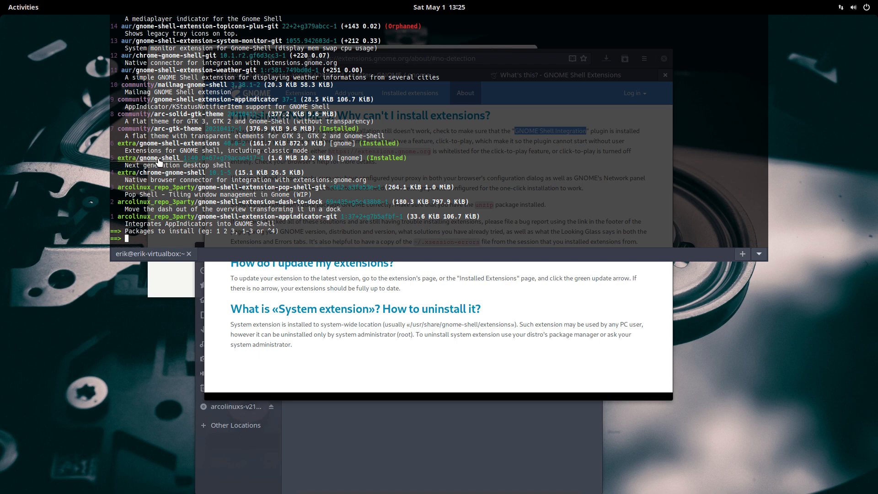
{"action": "left_click_drag", "start_coordinate": [364, 179], "coordinate": [104, 175]}
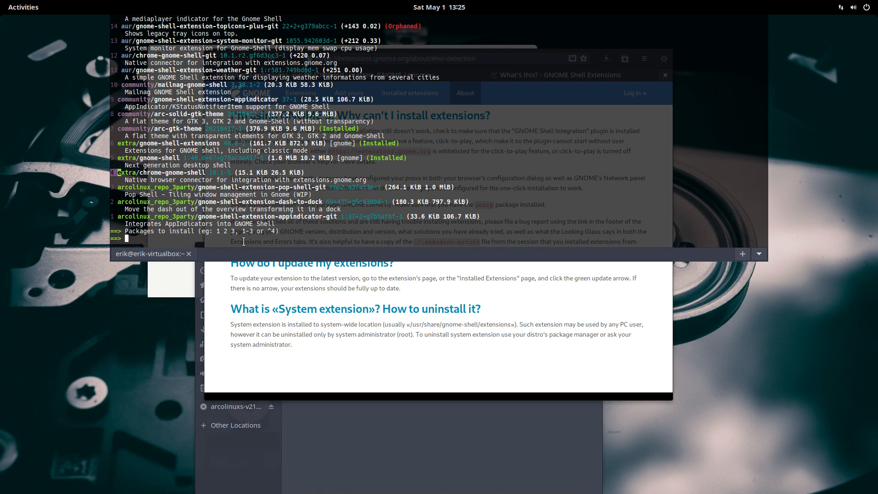
Hide the terminal, check the browser's main menu options and bring the terminal back.
{"action": "left_click", "coordinate": [282, 373]}
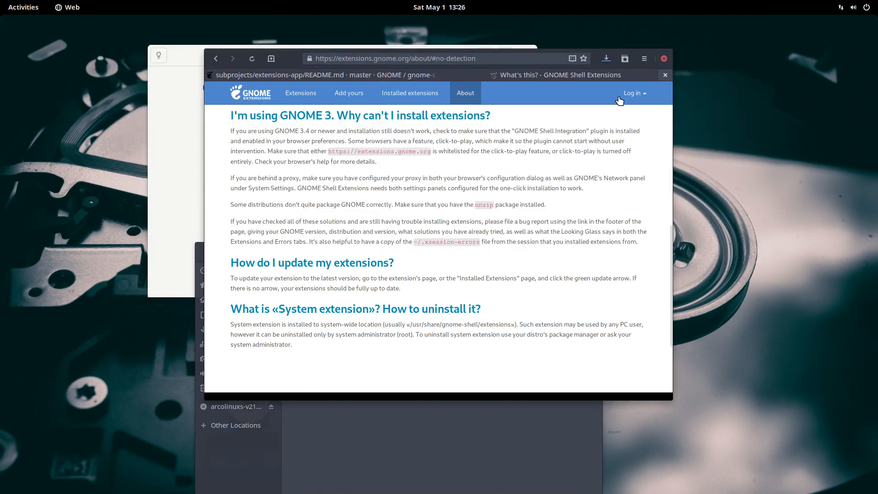
{"action": "left_click", "coordinate": [643, 58]}
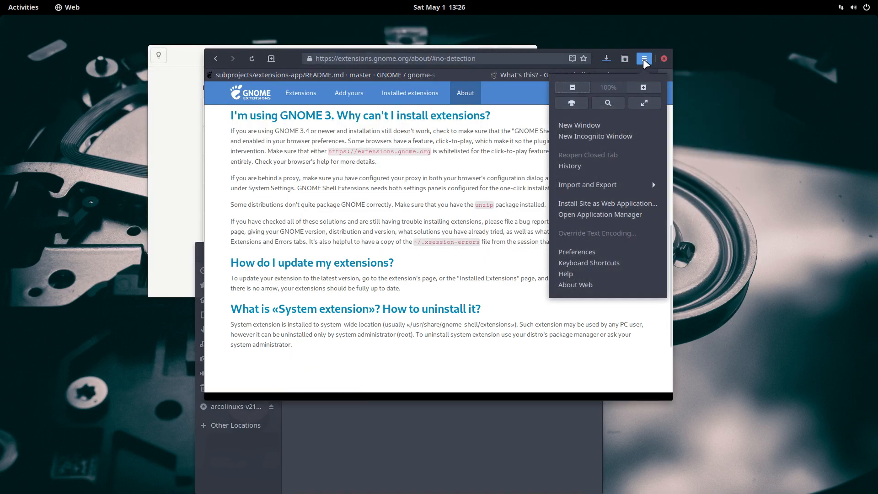
{"action": "left_click", "coordinate": [466, 312]}
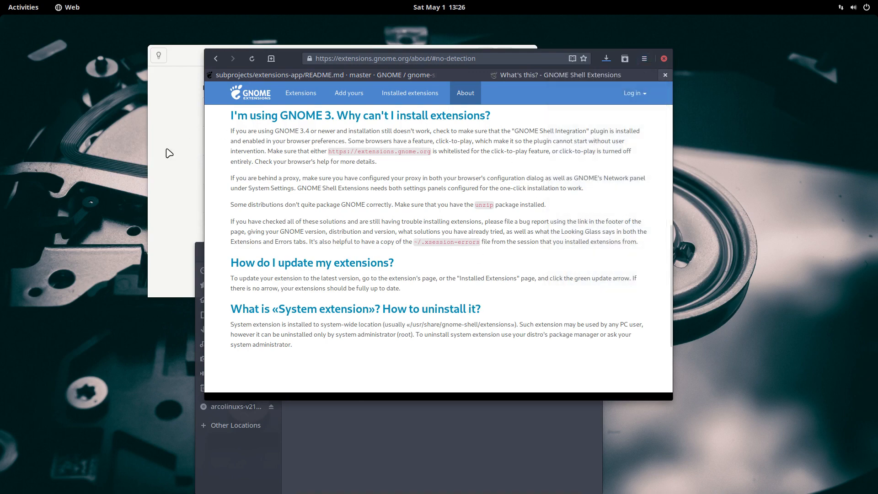
{"action": "key", "text": "F12"}
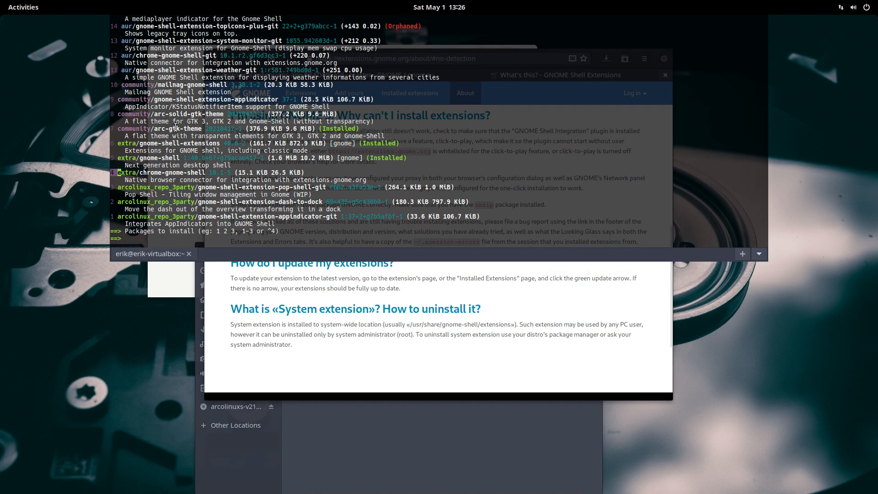
Choose package 4, extra/chrome-gnome-shell, enter the sudo password and confirm the installation.
{"action": "type", "text": "4"}
{"action": "key", "text": "Return"}
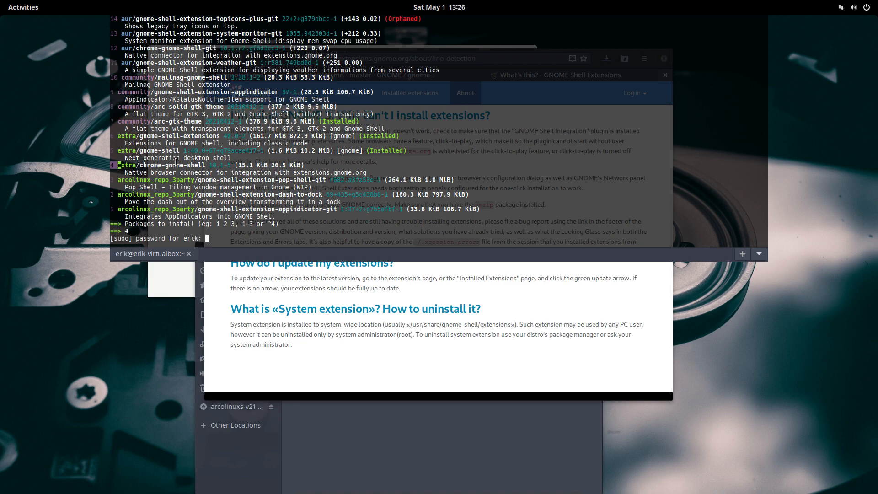
{"action": "key", "text": "Return"}
{"action": "key", "text": "Return"}
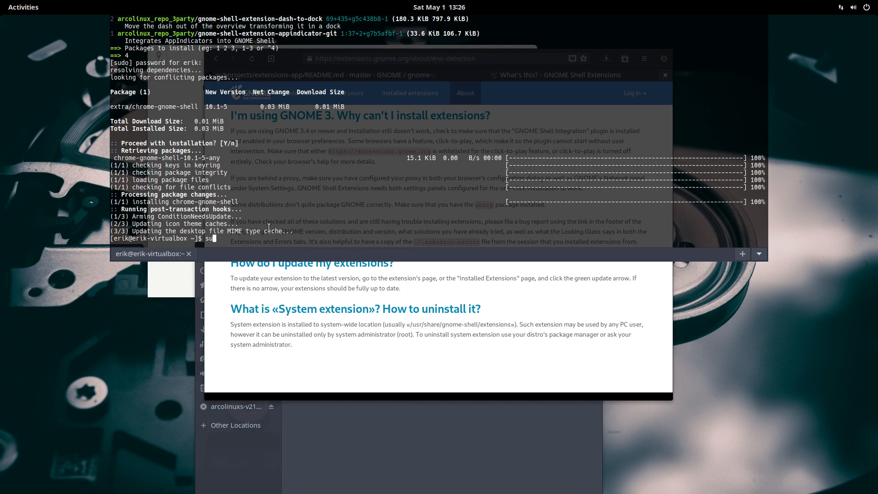
Install the Chromium browser by running "sudo pacman -S chromium" and accepting the installation.
{"action": "type", "text": "sudo pacman -S chromium"}
{"action": "key", "text": "Return"}
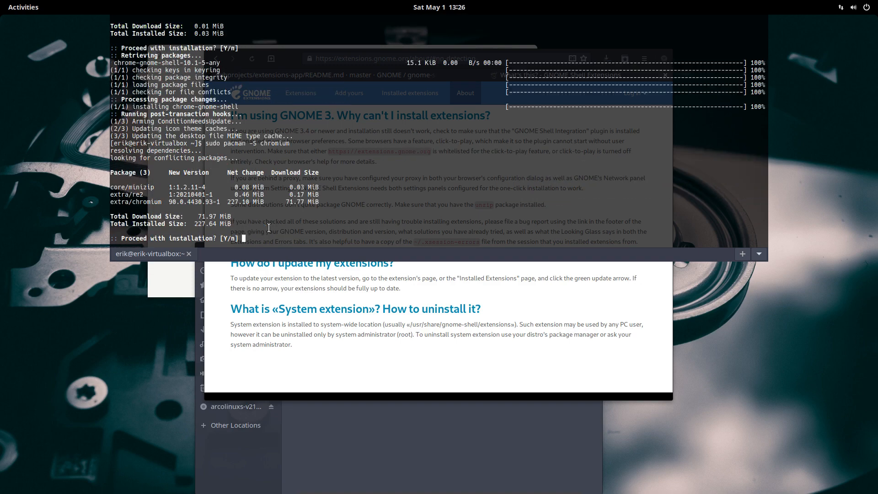
{"action": "key", "text": "Return"}
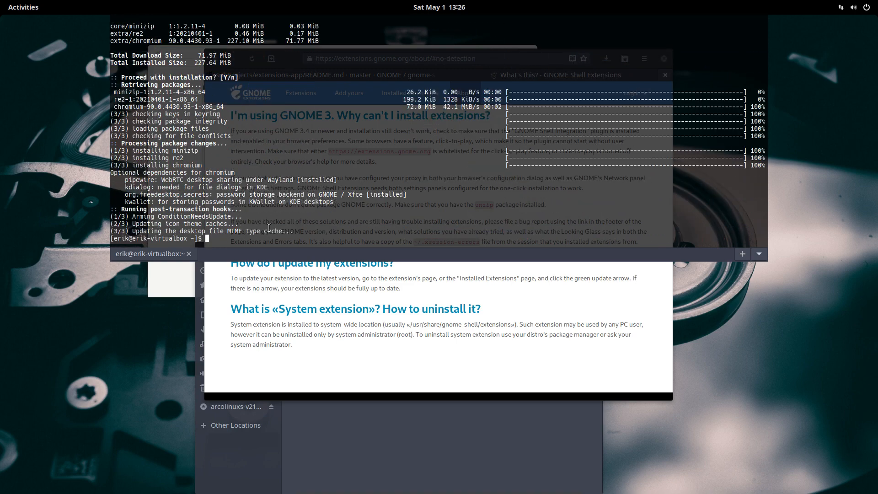
Hide the terminal, go back to the Compiz alike windows effect page in the Web browser and select its address.
{"action": "left_click", "coordinate": [367, 370]}
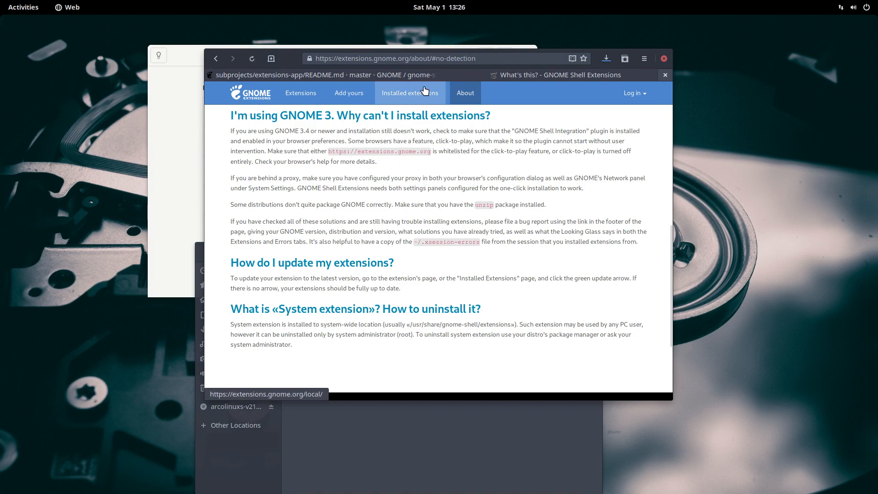
{"action": "left_click", "coordinate": [398, 75]}
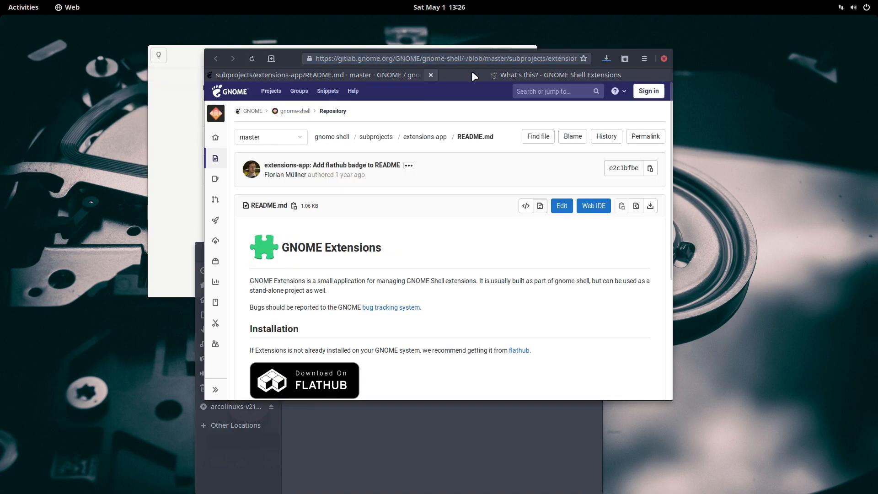
{"action": "left_click", "coordinate": [512, 74]}
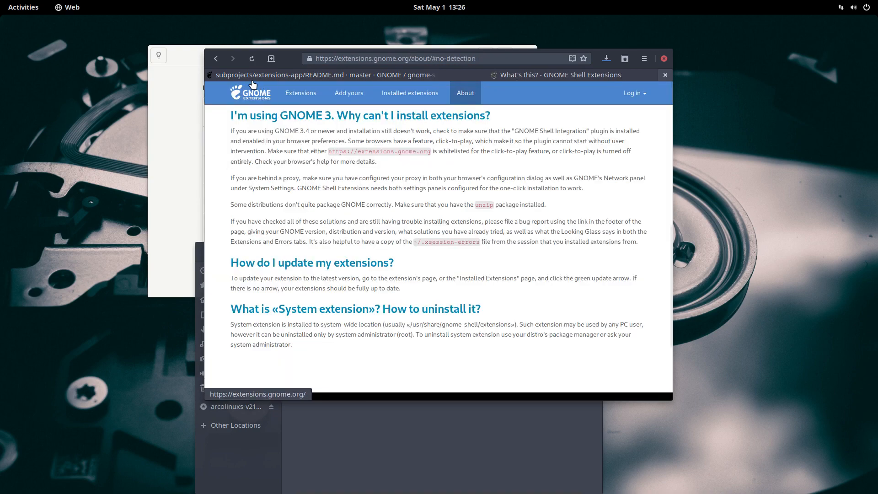
{"action": "left_click", "coordinate": [219, 59]}
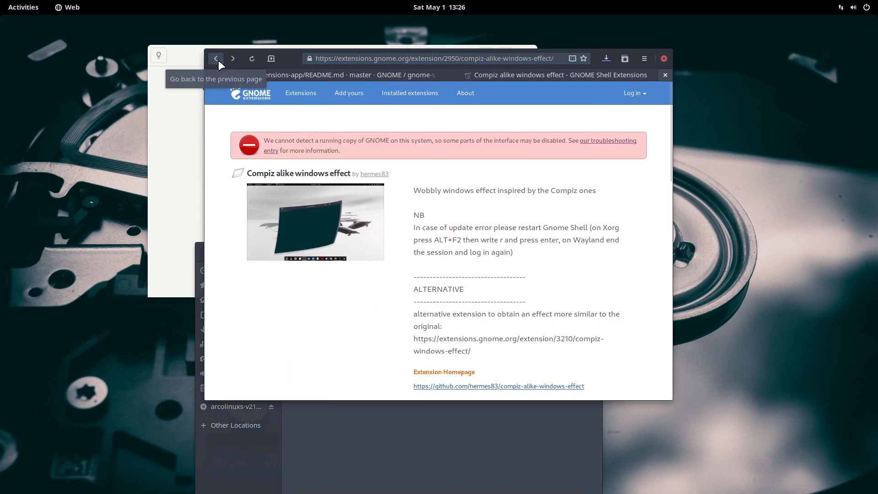
{"action": "left_click", "coordinate": [412, 60]}
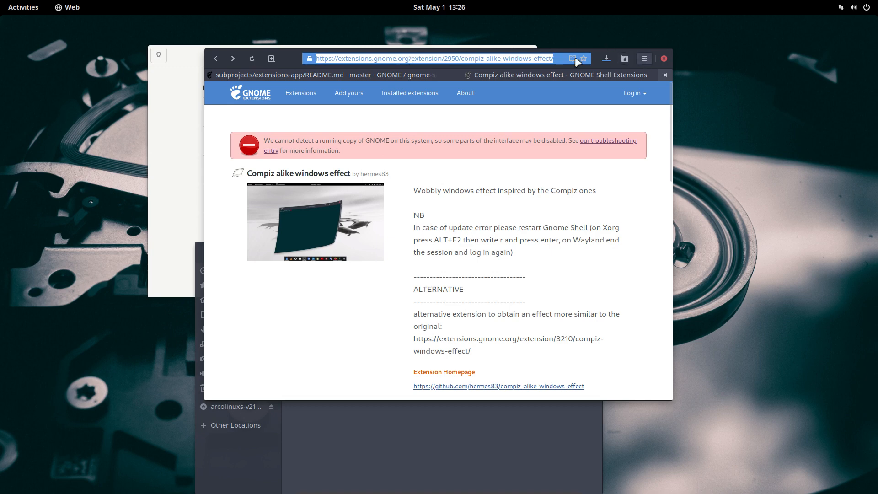
Minimize the Web browser and the file manager so only the Extensions window stays open.
{"action": "right_click", "coordinate": [646, 58]}
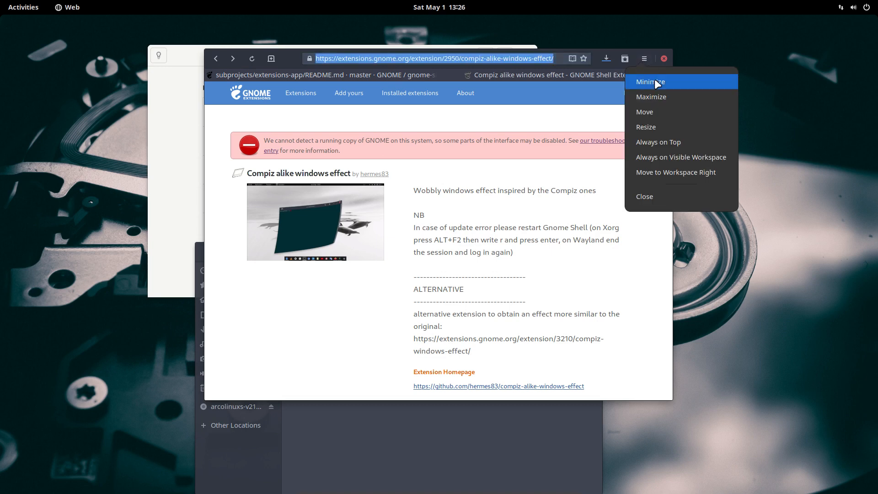
{"action": "left_click", "coordinate": [655, 81]}
{"action": "left_click", "coordinate": [594, 252]}
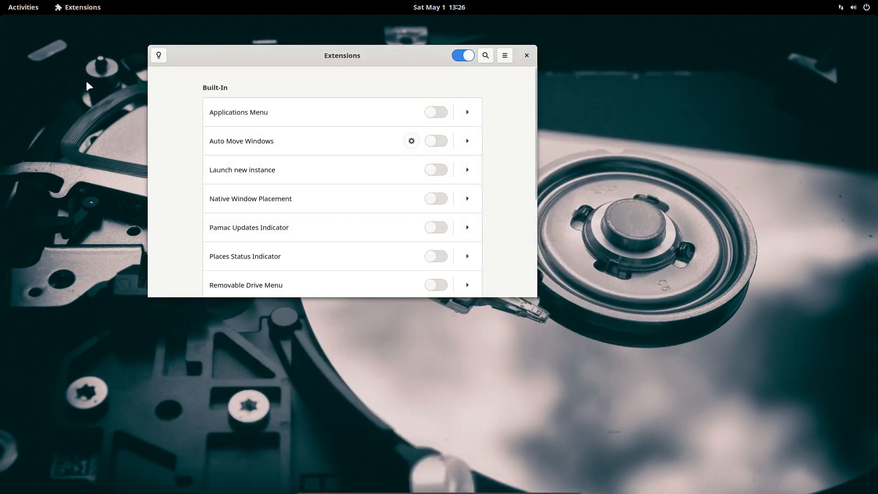
Search the activities overview for "chr", launch Chromium and maximize its window.
{"action": "left_click", "coordinate": [8, 4]}
{"action": "type", "text": "chr"}
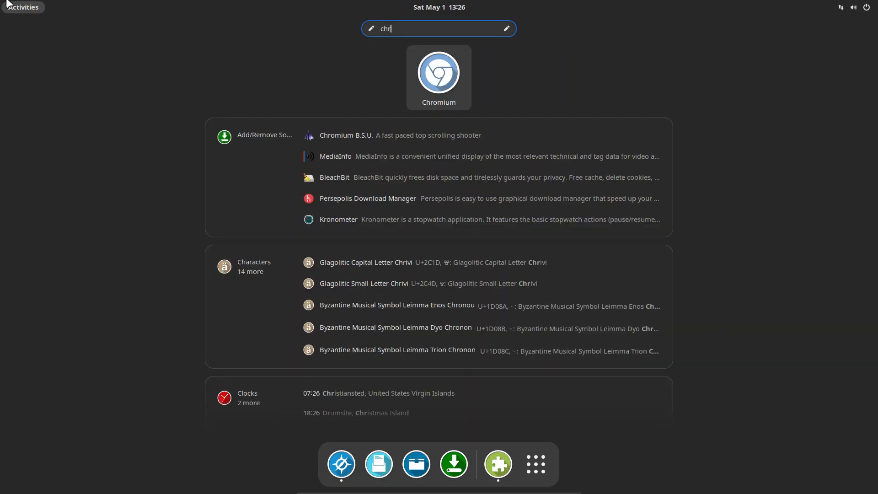
{"action": "key", "text": "Return"}
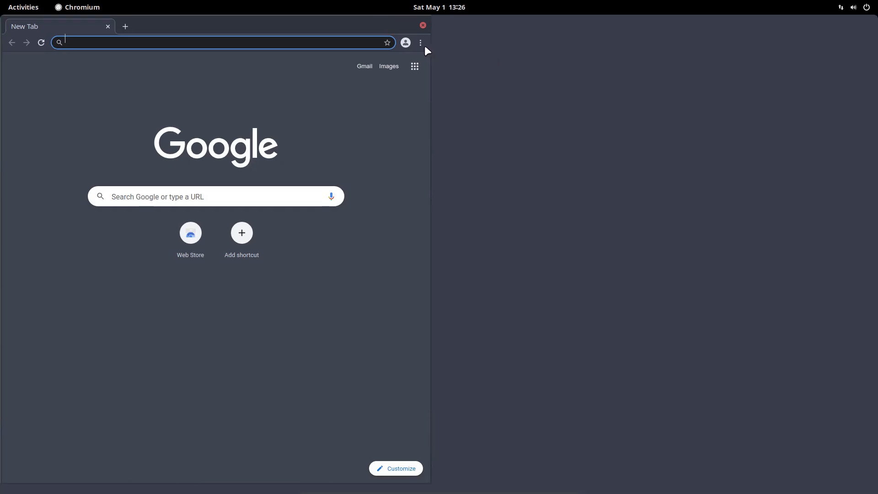
{"action": "double_click", "coordinate": [382, 25]}
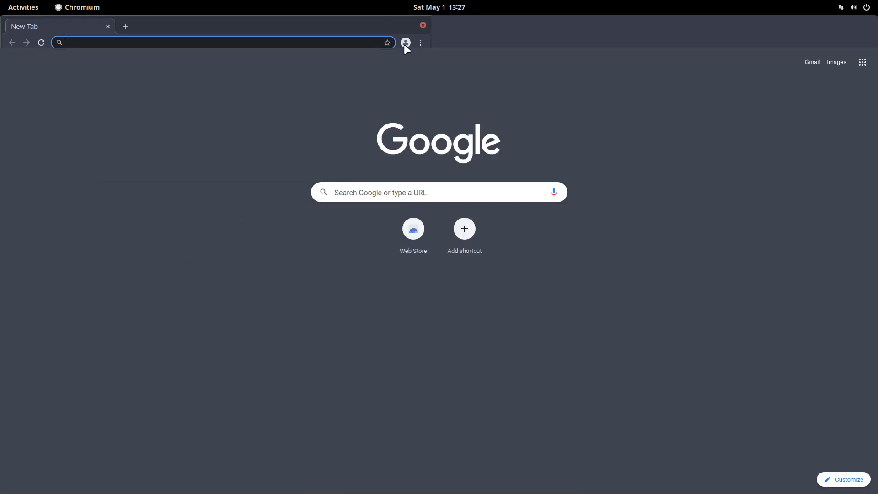
Open Chromium's extensions management page.
{"action": "left_click", "coordinate": [870, 42]}
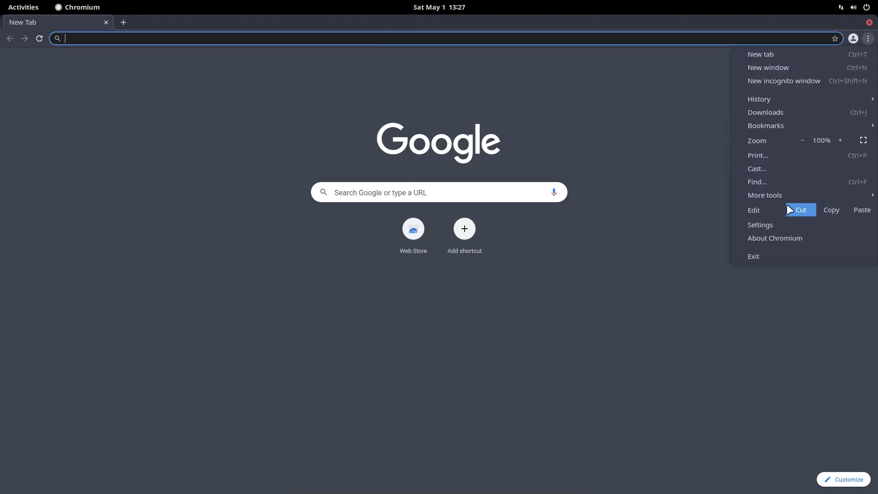
{"action": "mouse_move", "coordinate": [789, 194]}
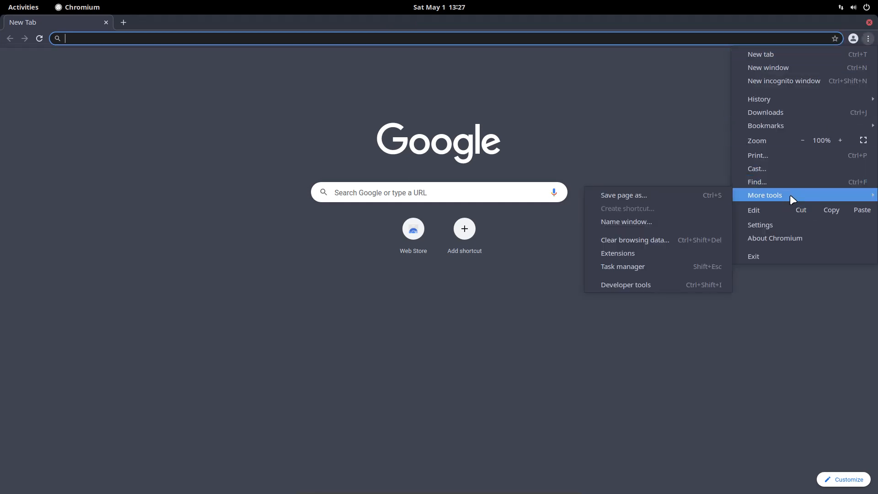
{"action": "left_click", "coordinate": [657, 254]}
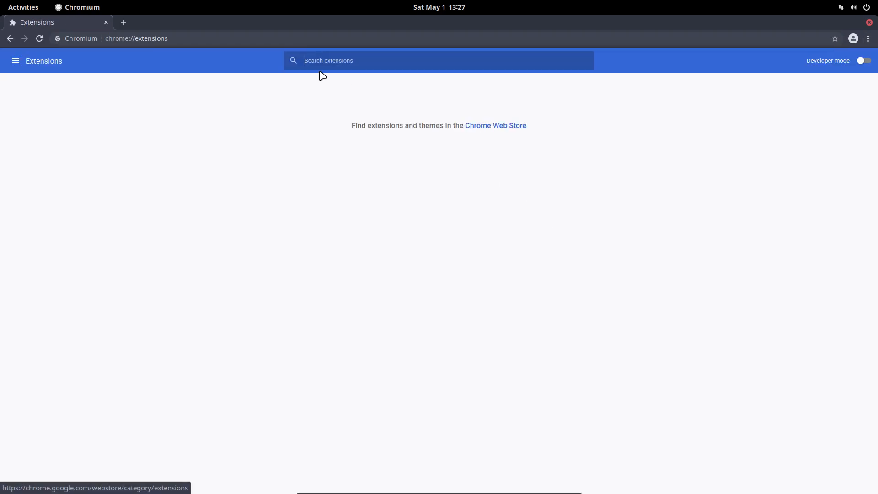
Search Chromium's installed extensions for "gnom".
{"action": "left_click", "coordinate": [15, 61]}
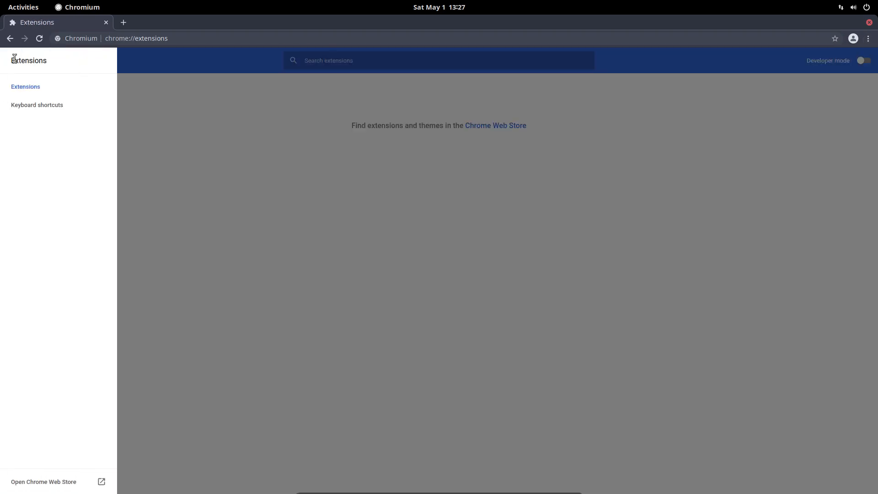
{"action": "left_click", "coordinate": [34, 92]}
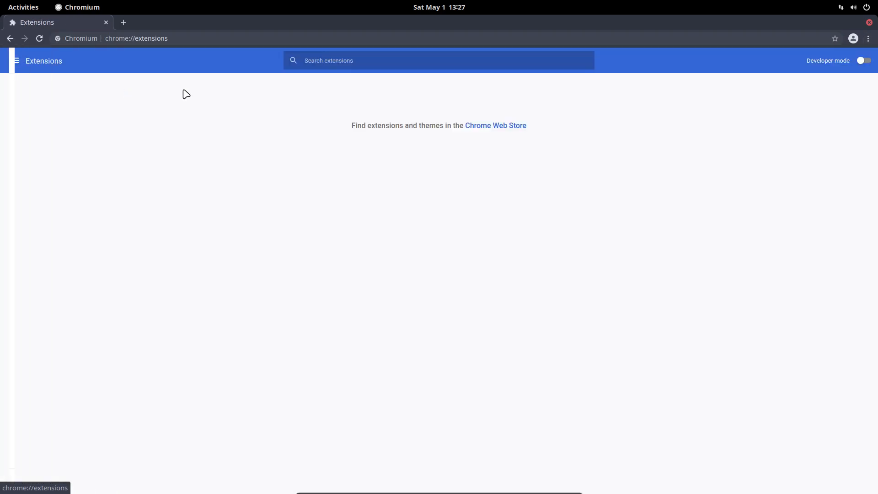
{"action": "left_click", "coordinate": [330, 60]}
{"action": "type", "text": "gnom"}
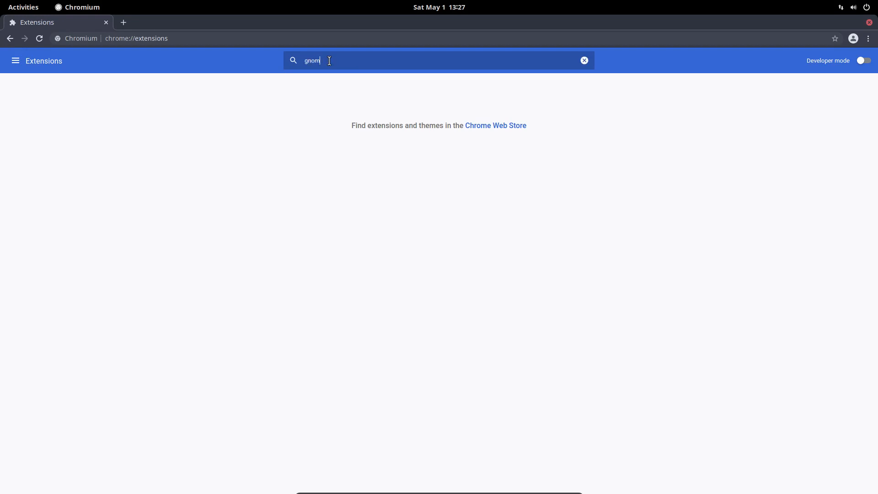
Open the Chrome Web Store and search it for "gnome shell integration".
{"action": "left_click", "coordinate": [17, 62]}
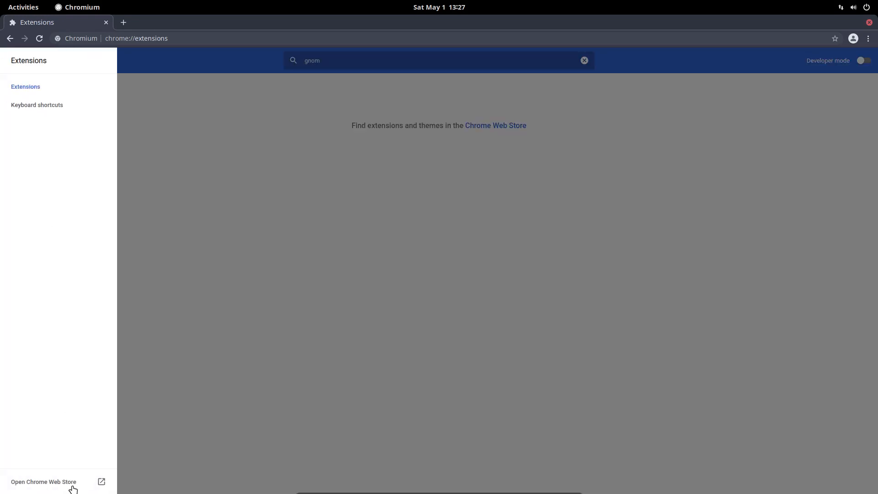
{"action": "left_click", "coordinate": [72, 488]}
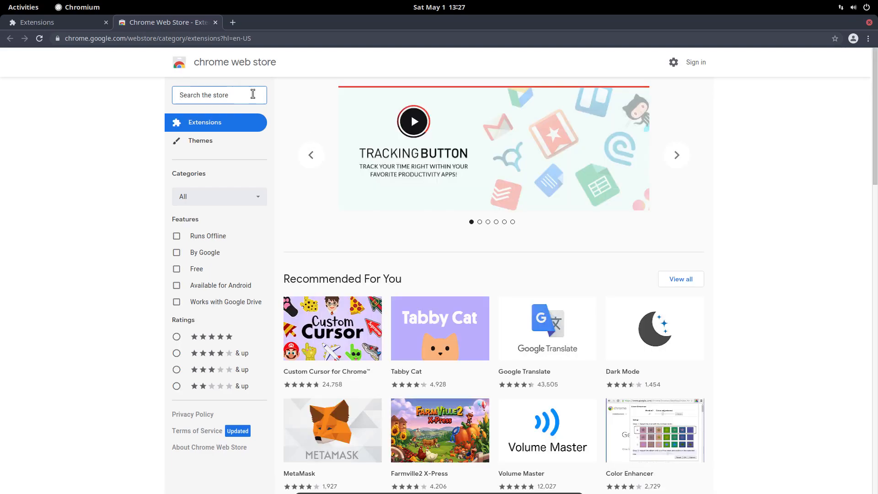
{"action": "left_click", "coordinate": [252, 93]}
{"action": "type", "text": "gnome sh"}
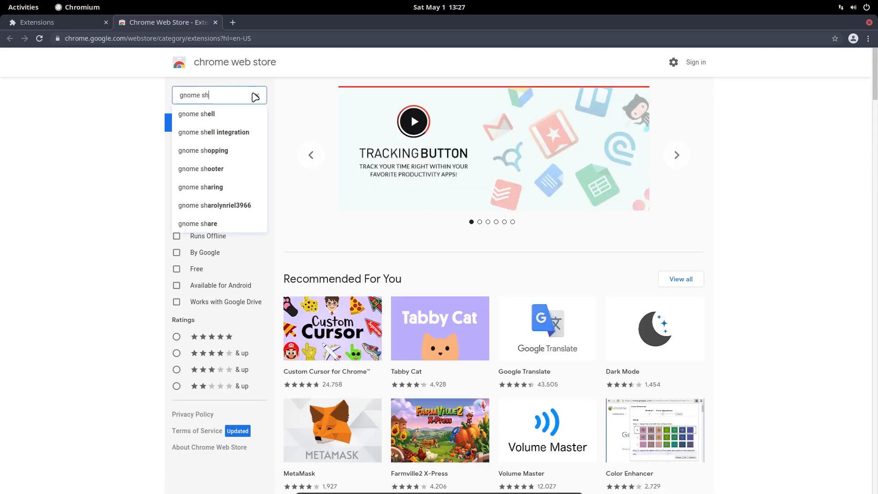
{"action": "type", "text": "ell"}
{"action": "key", "text": "Down"}
{"action": "key", "text": "Return"}
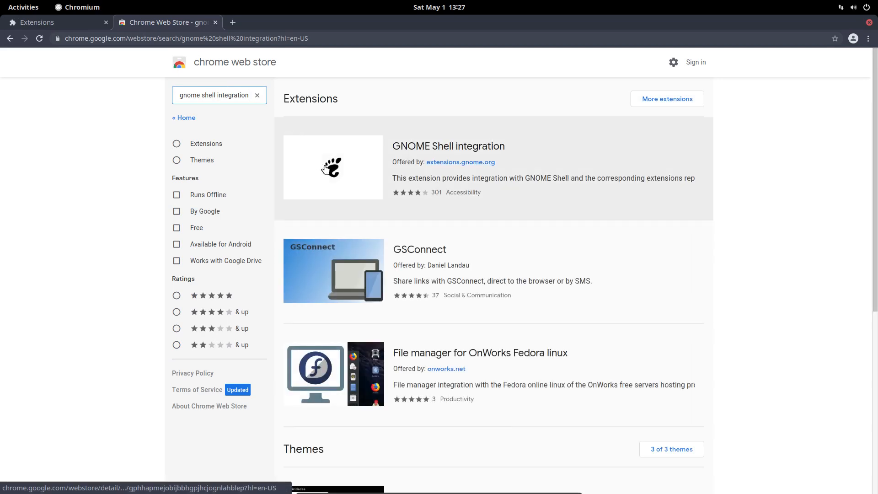
Open the GNOME Shell integration entry in the store, add the extension to Chromium and dismiss the notice.
{"action": "left_click", "coordinate": [345, 169]}
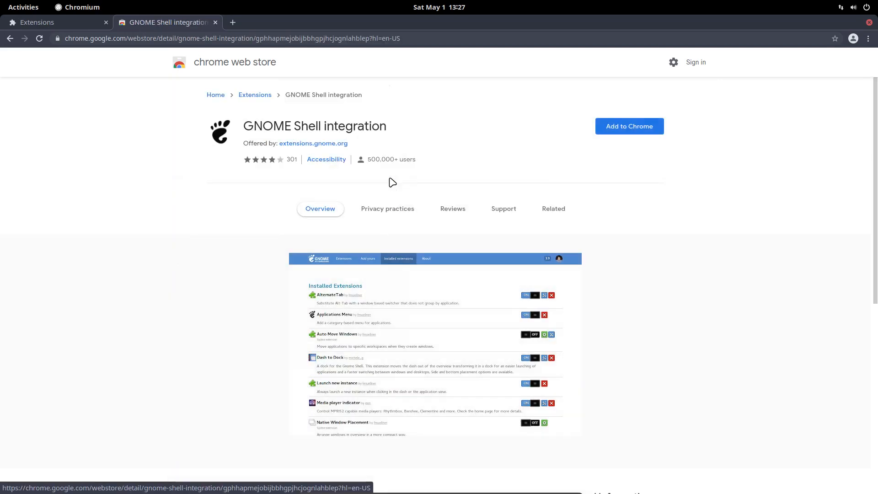
{"action": "left_click", "coordinate": [635, 132]}
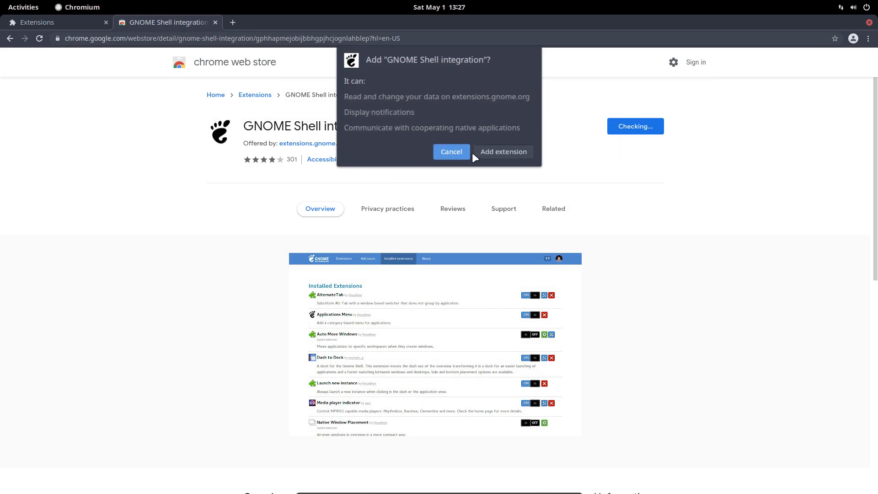
{"action": "left_click", "coordinate": [504, 153]}
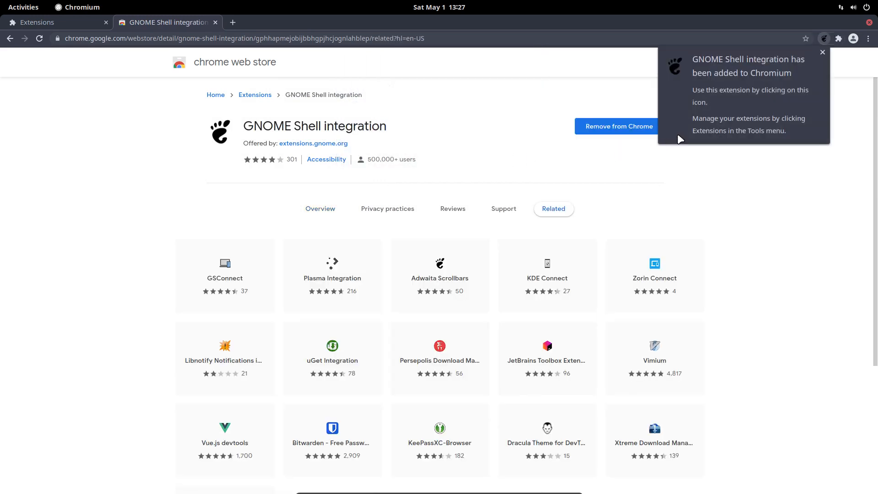
{"action": "left_click", "coordinate": [823, 52]}
Pin GNOME Shell integration to Chromium's toolbar and use it to open extensions.gnome.org.
{"action": "left_click", "coordinate": [838, 39]}
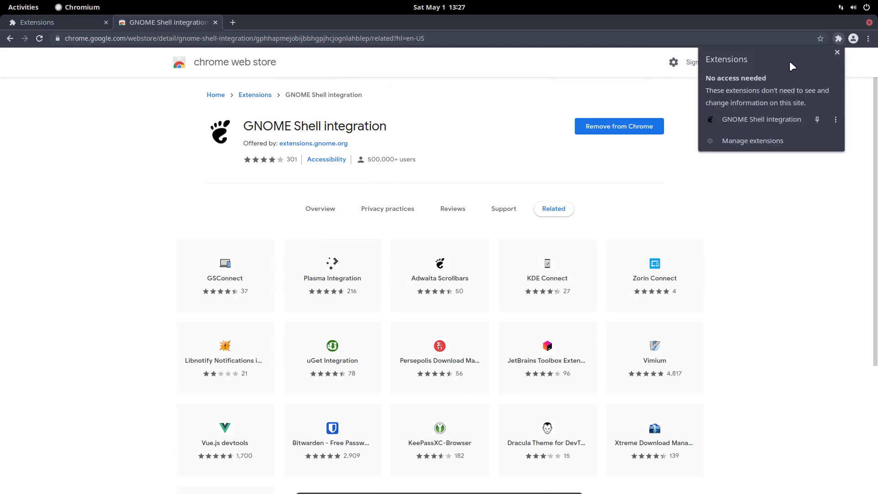
{"action": "left_click", "coordinate": [816, 117]}
{"action": "left_click", "coordinate": [823, 38]}
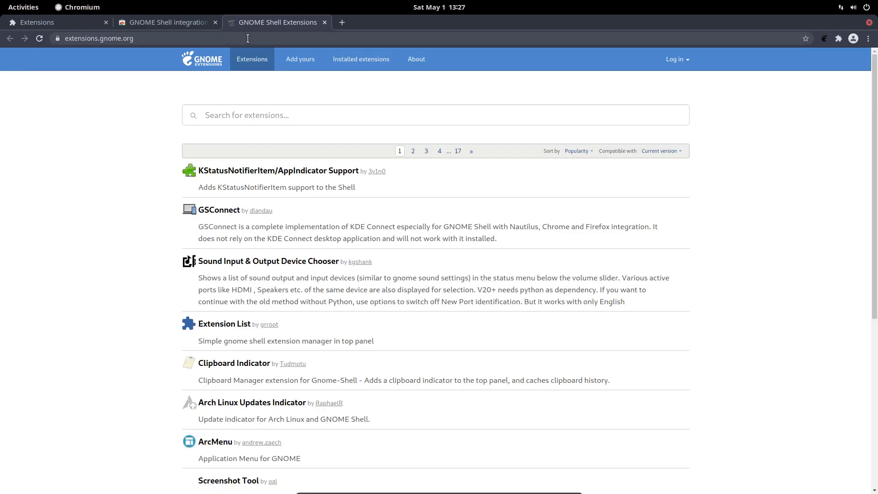
Search the GNOME extensions site for "blur" and open the Blur my Shell page.
{"action": "left_click", "coordinate": [249, 116]}
{"action": "type", "text": "blur"}
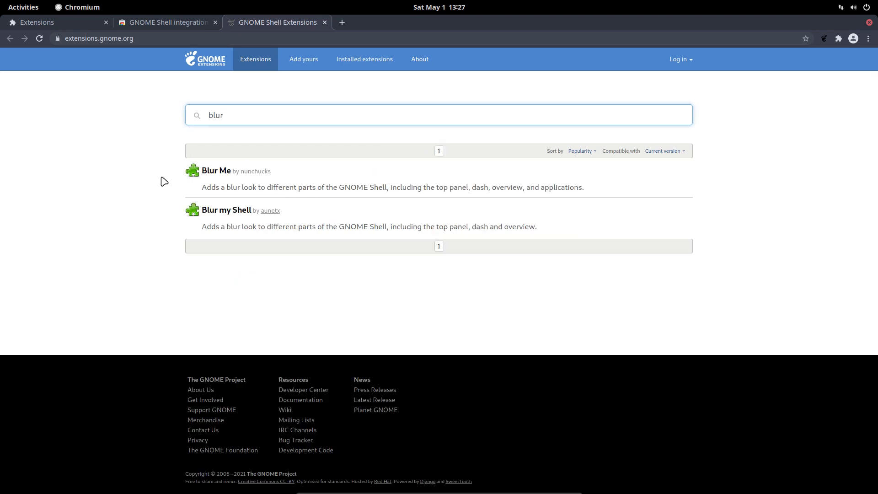
{"action": "left_click", "coordinate": [204, 211]}
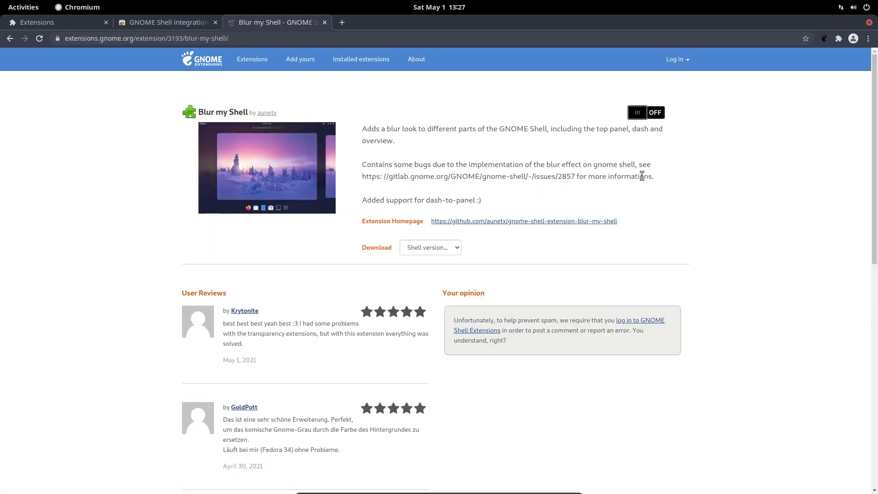
Install and turn on Blur my Shell with shell version 40 selected, and return to the extensions list.
{"action": "left_click", "coordinate": [459, 248]}
{"action": "left_click", "coordinate": [434, 269]}
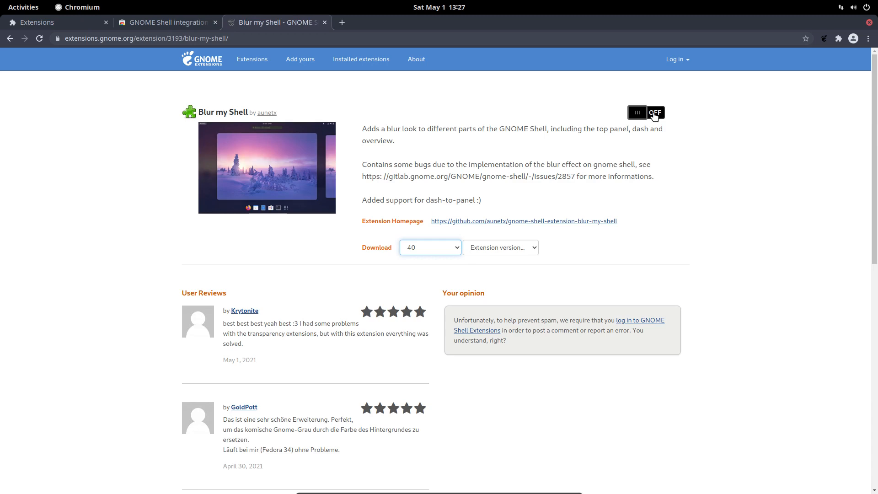
{"action": "left_click", "coordinate": [654, 114]}
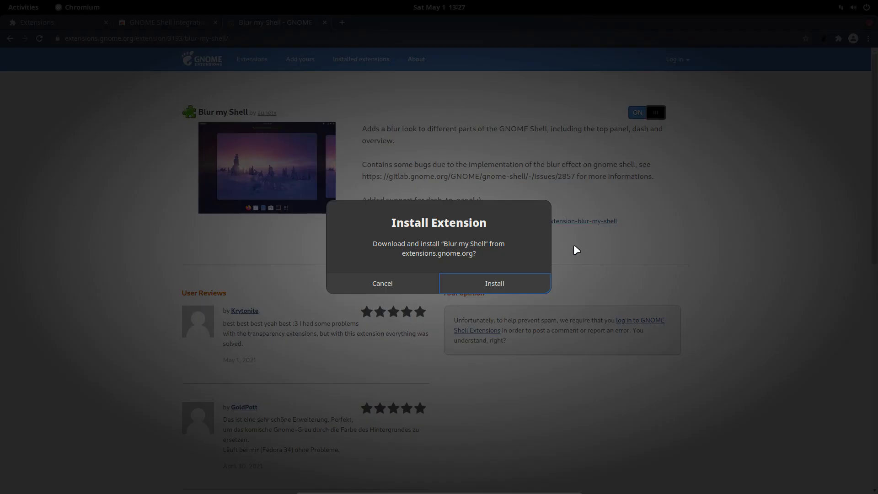
{"action": "left_click", "coordinate": [512, 285]}
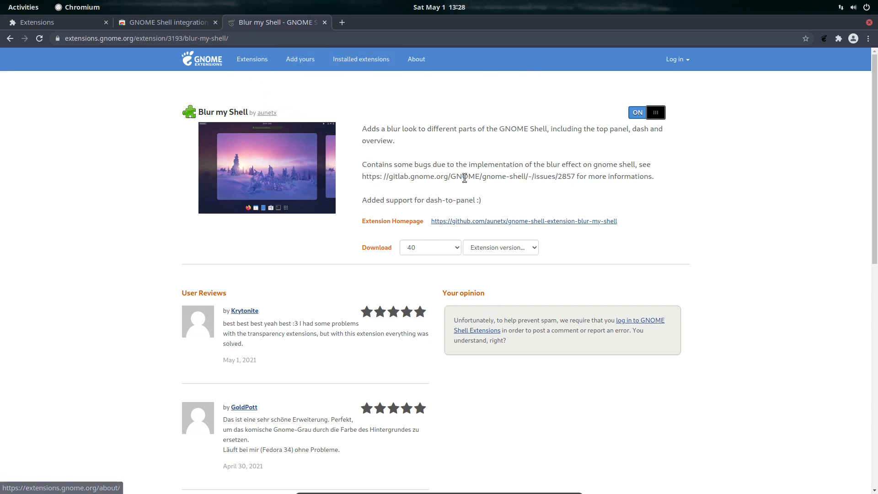
{"action": "left_click", "coordinate": [250, 59]}
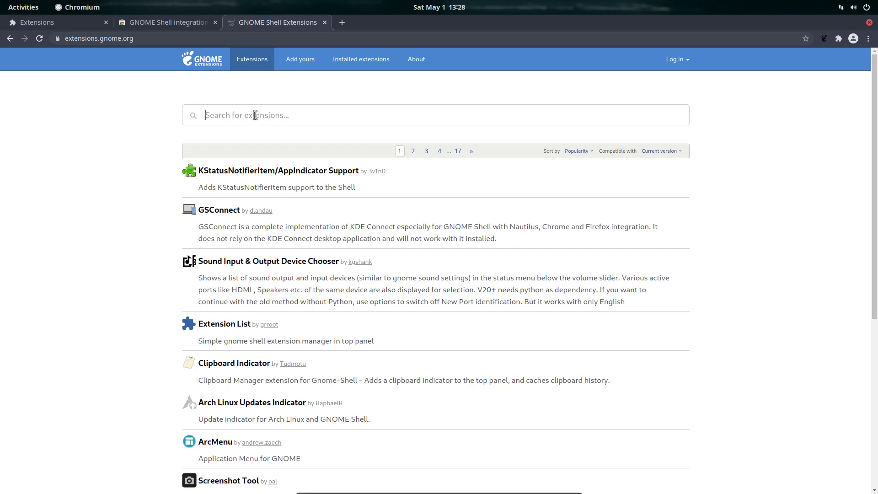
Search the extensions site for "compiz", open the Compiz alike windows effect page and read its GNOME Shell restart notes.
{"action": "left_click", "coordinate": [255, 115]}
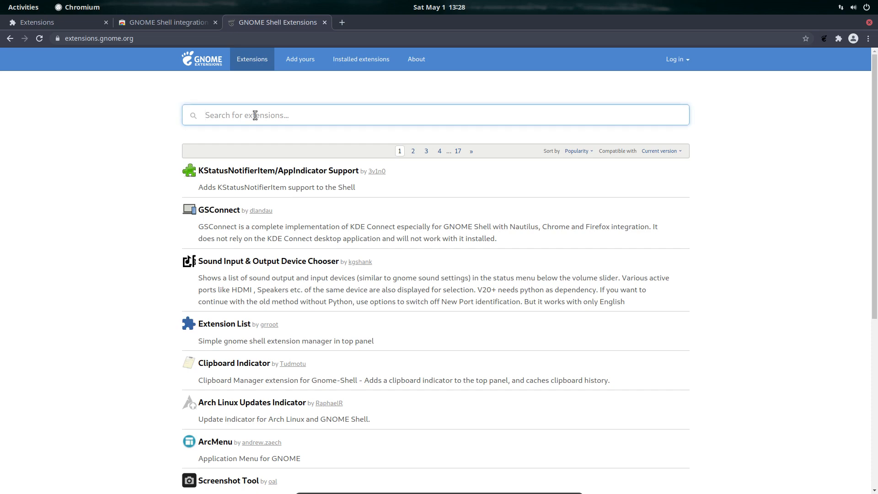
{"action": "type", "text": "compiz"}
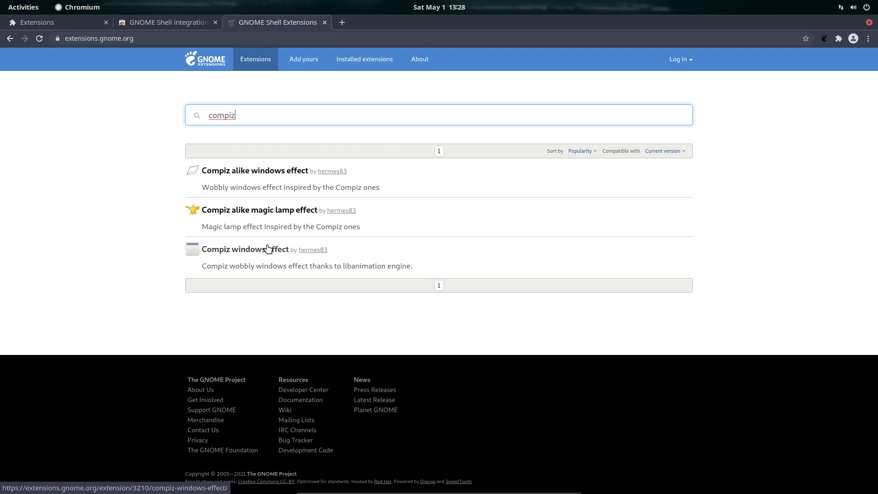
{"action": "left_click", "coordinate": [270, 172]}
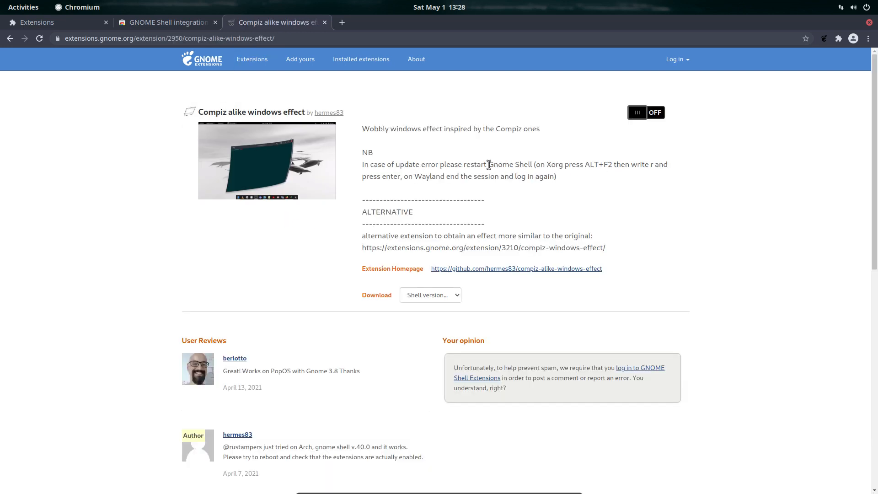
{"action": "left_click_drag", "start_coordinate": [489, 165], "coordinate": [668, 168]}
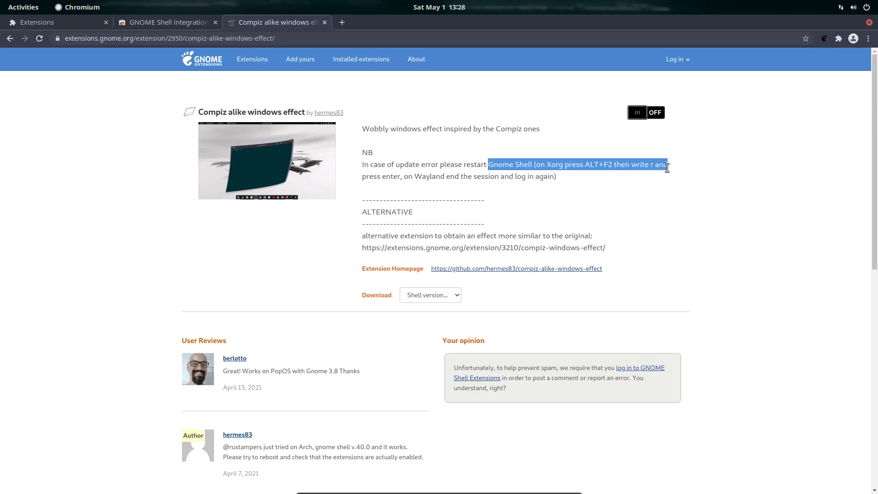
{"action": "left_click_drag", "start_coordinate": [414, 176], "coordinate": [563, 188]}
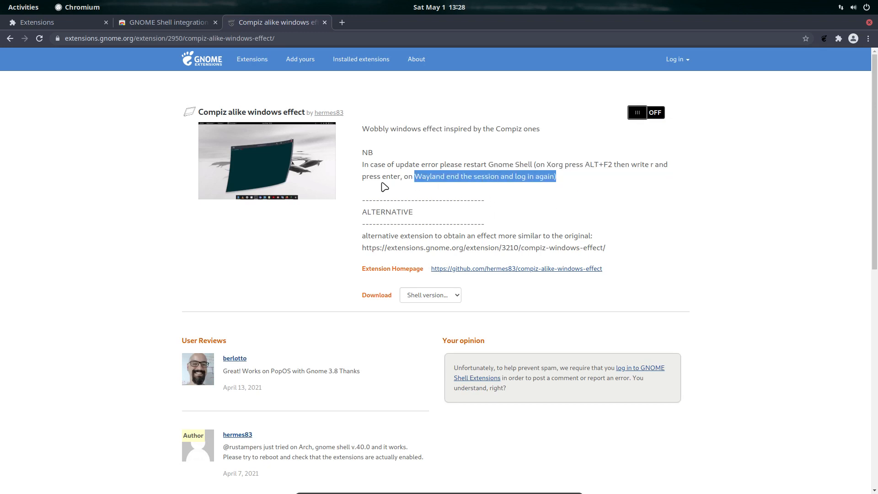
Return to the compiz results, install the Compiz windows effect extension from its page, and close Chromium.
{"action": "left_click", "coordinate": [9, 38]}
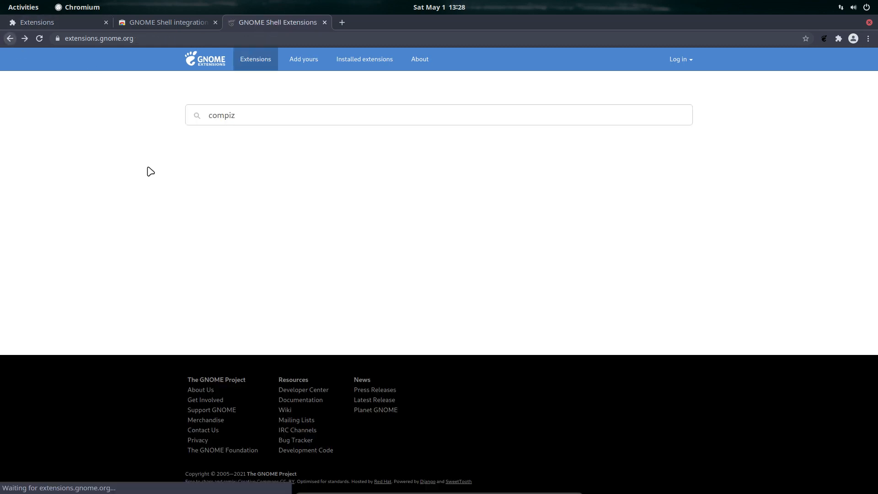
{"action": "left_click", "coordinate": [270, 250]}
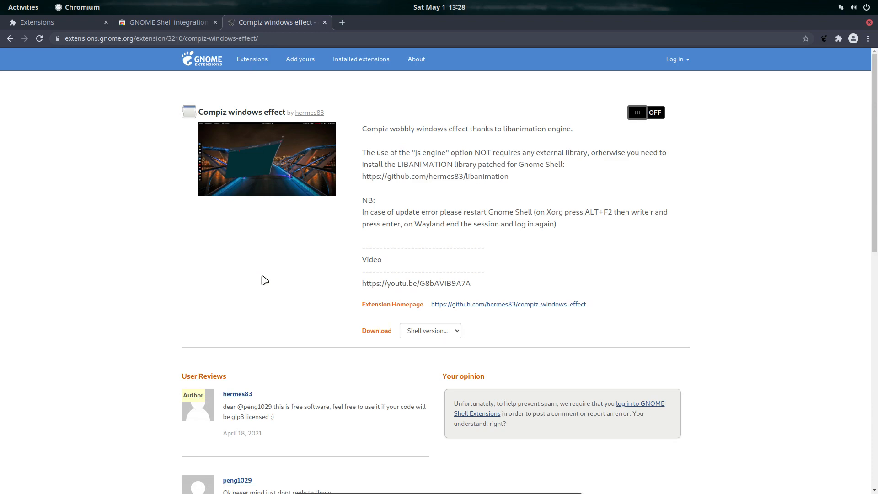
{"action": "left_click", "coordinate": [652, 113]}
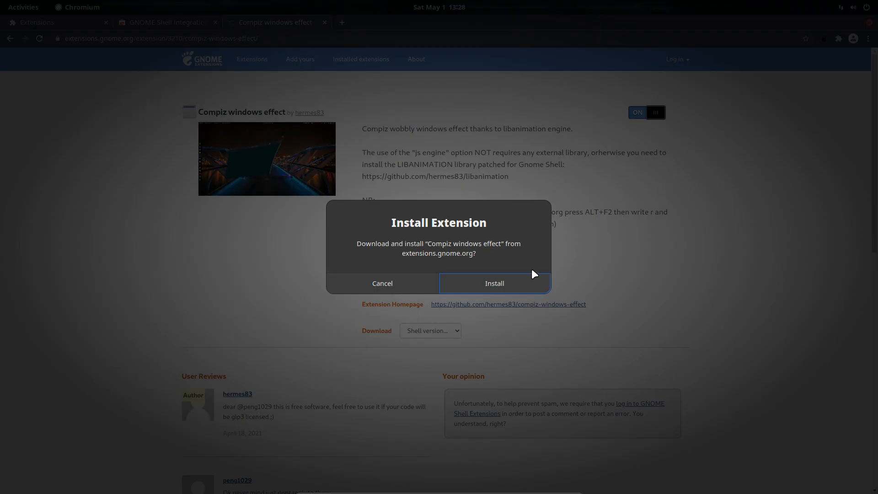
{"action": "left_click", "coordinate": [533, 279]}
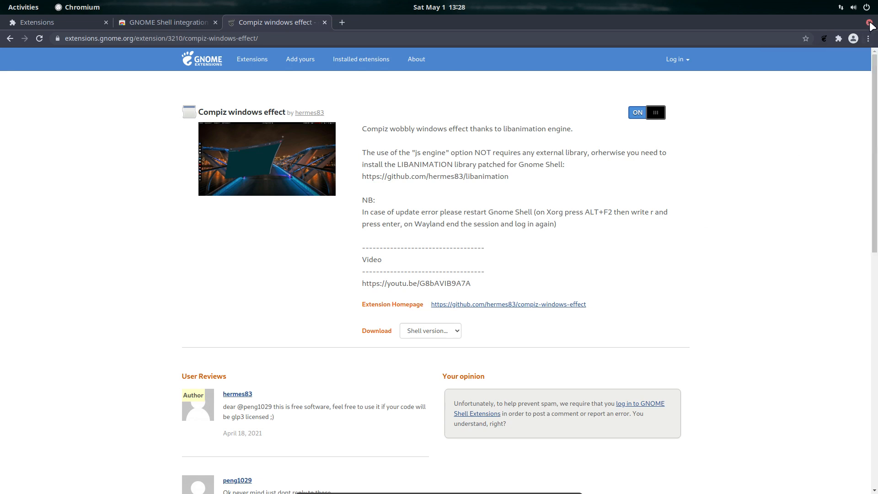
{"action": "left_click", "coordinate": [870, 23]}
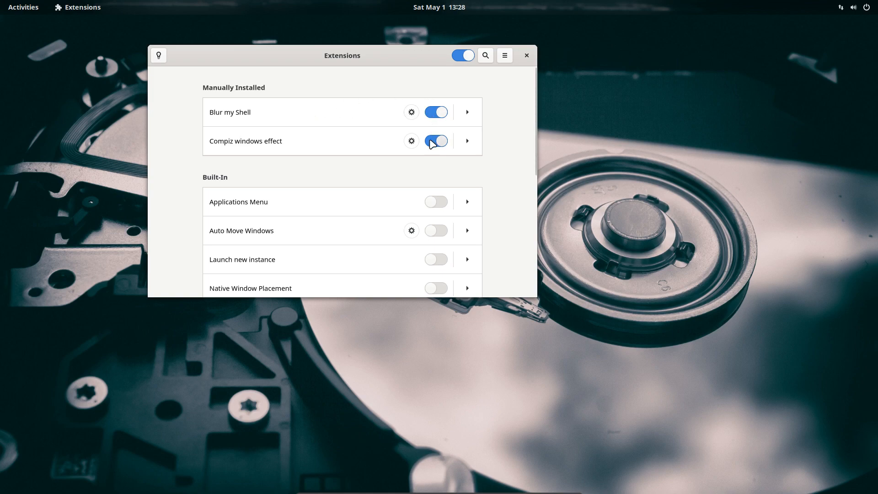
Open the Blur my Shell settings and a terminal, and move both windows to clear spots around the Extensions window.
{"action": "left_click", "coordinate": [412, 112]}
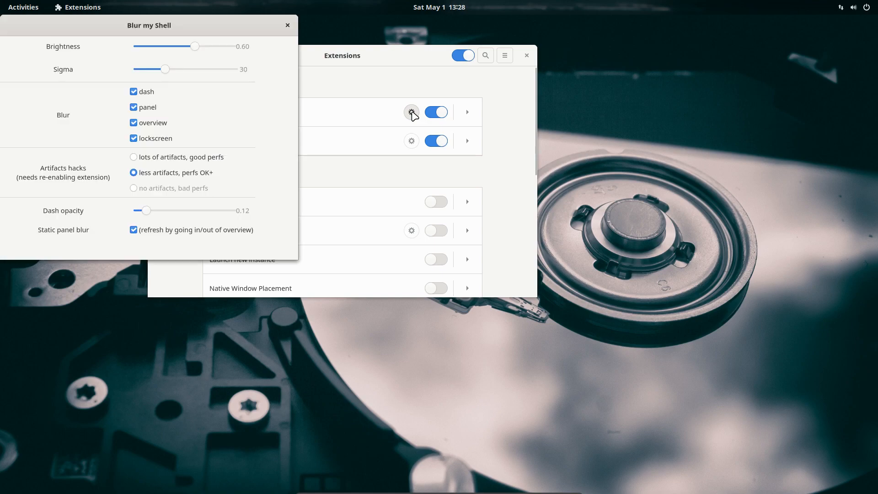
{"action": "left_click_drag", "start_coordinate": [235, 28], "coordinate": [710, 114]}
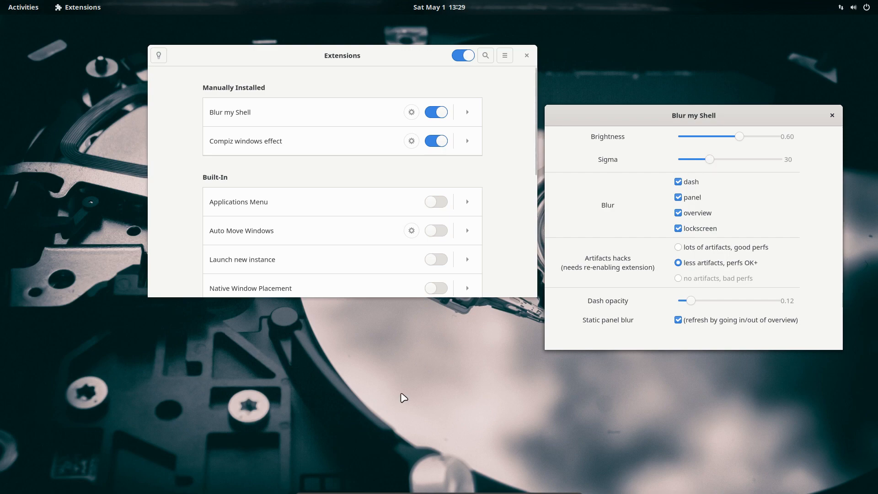
{"action": "key", "text": "ctrl+alt+t"}
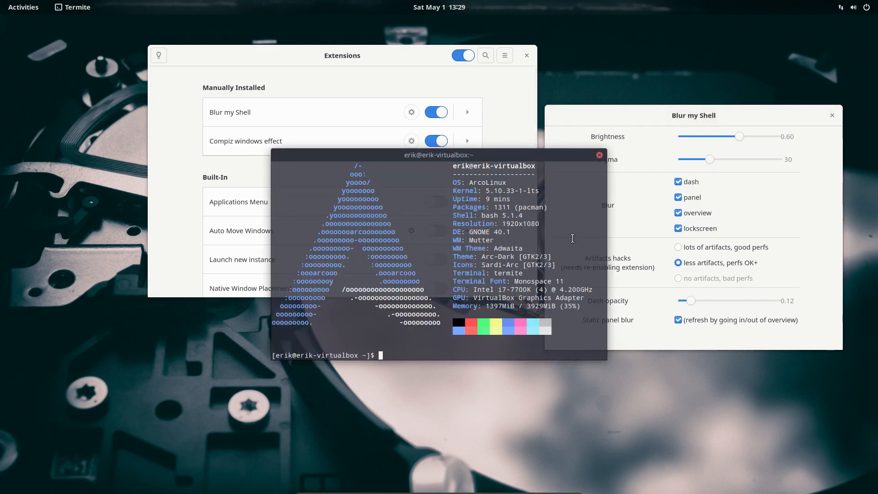
{"action": "left_click_drag", "start_coordinate": [570, 160], "coordinate": [358, 250]}
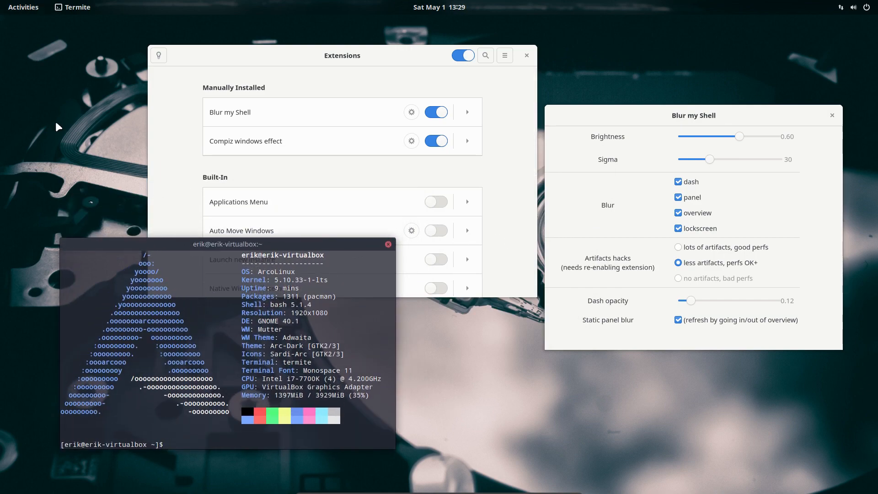
Try Blur my Shell's brightness at its maximum and at 0.00, checking the blur in the Activities overview at each setting.
{"action": "key", "text": "super"}
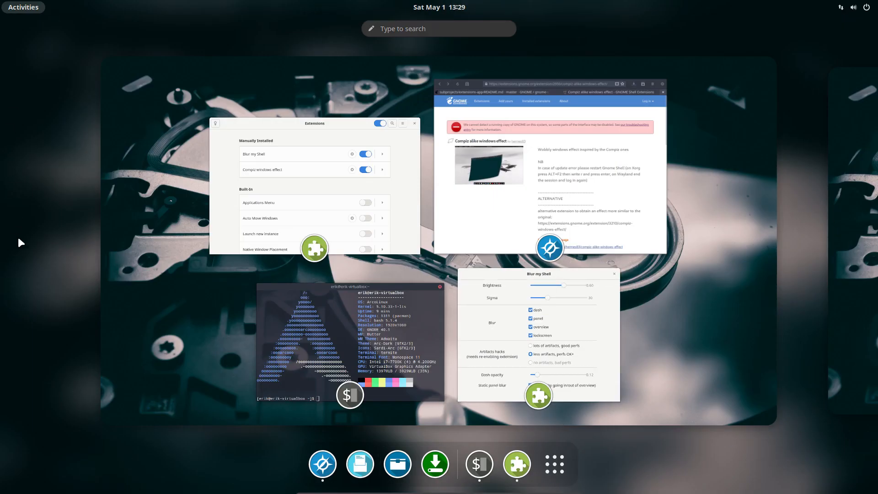
{"action": "key", "text": "super"}
{"action": "left_click", "coordinate": [743, 138]}
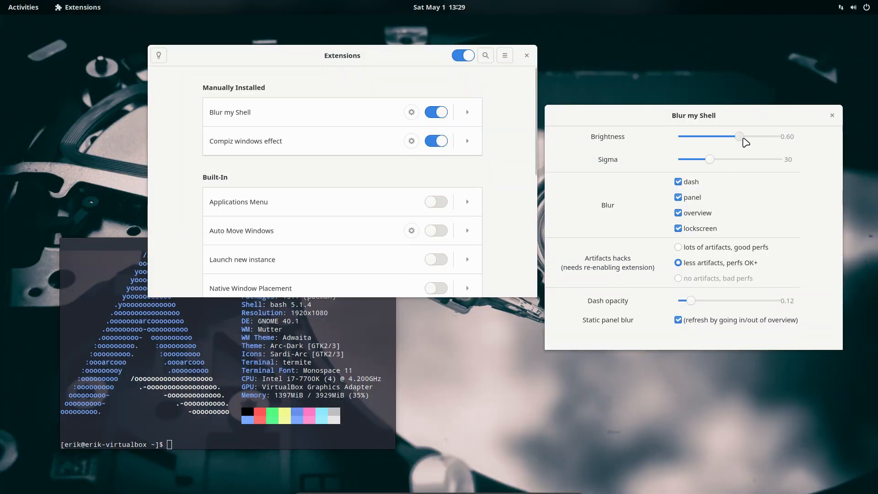
{"action": "left_click_drag", "start_coordinate": [744, 138], "coordinate": [783, 137]}
{"action": "key", "text": "super"}
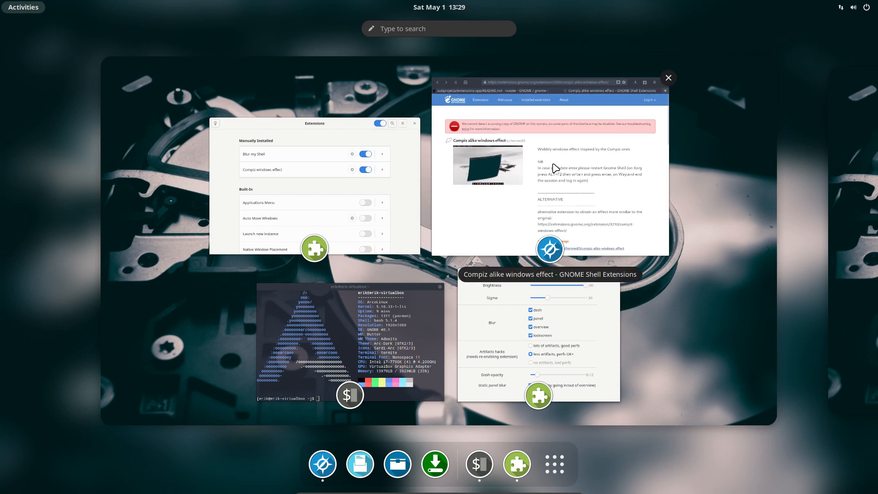
{"action": "key", "text": "super"}
{"action": "left_click_drag", "start_coordinate": [780, 137], "coordinate": [680, 137]}
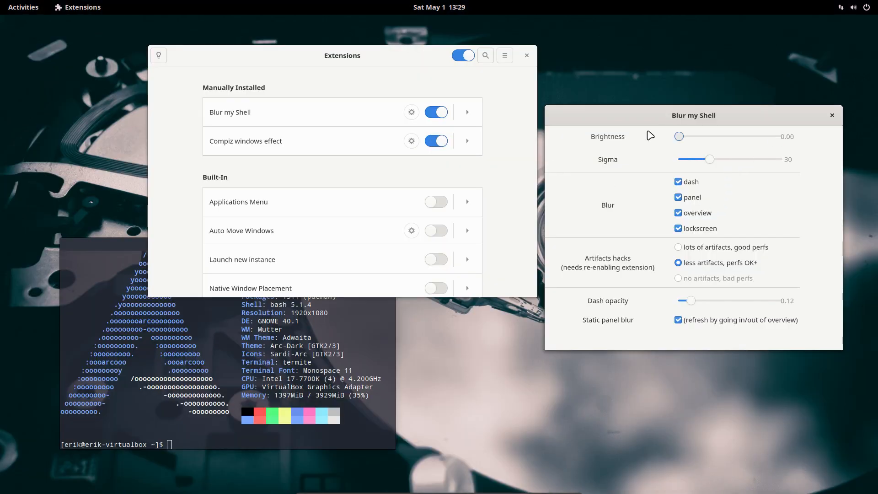
{"action": "key", "text": "super"}
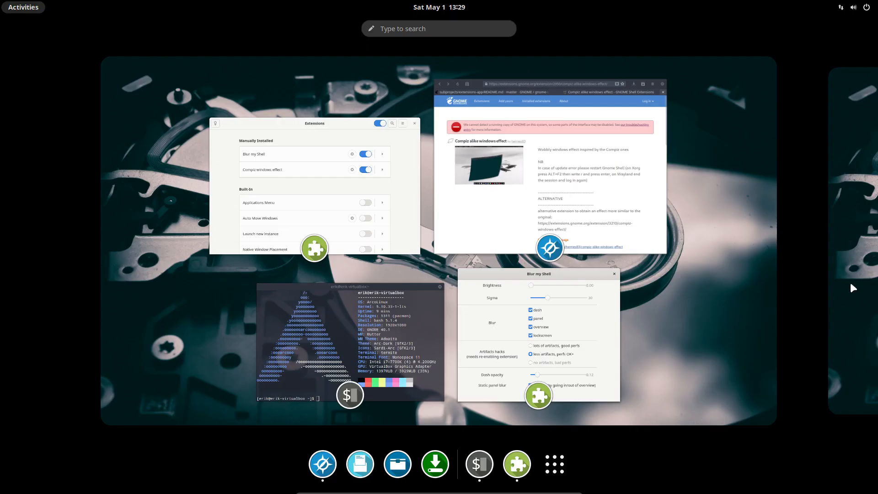
{"action": "key", "text": "super"}
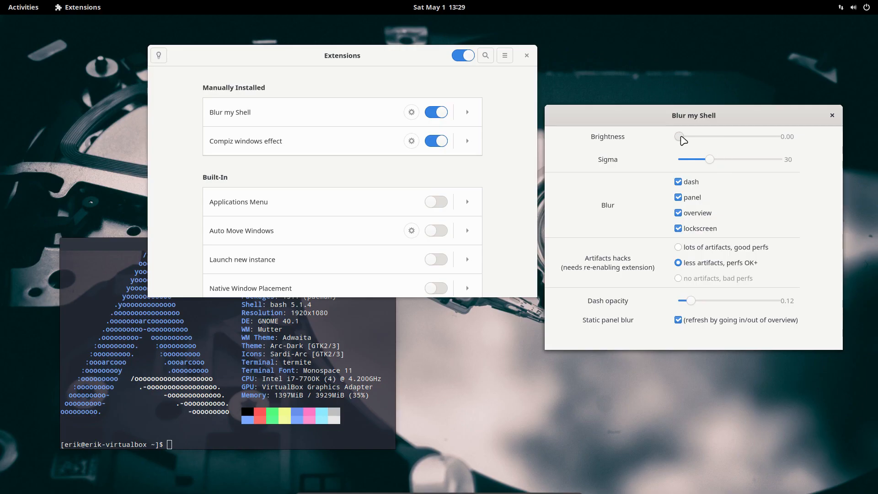
Set Blur my Shell's brightness to 0.62 and close its settings window.
{"action": "left_click_drag", "start_coordinate": [680, 136], "coordinate": [741, 137]}
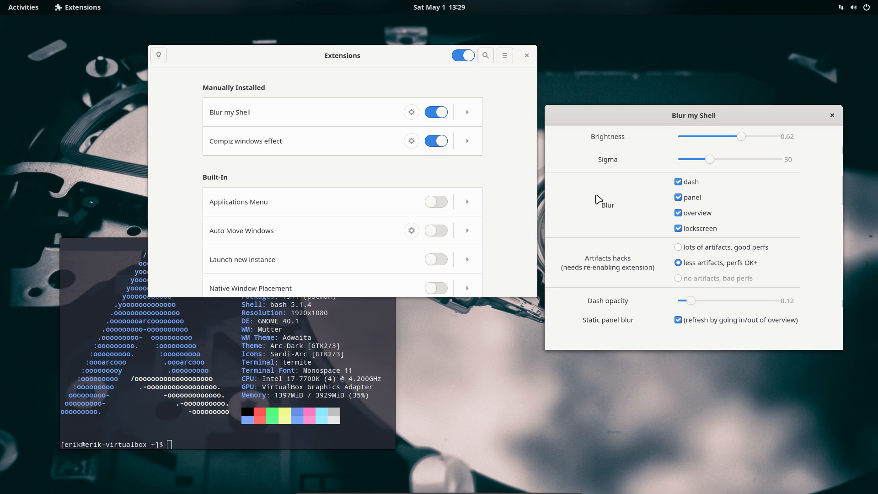
{"action": "left_click", "coordinate": [362, 144]}
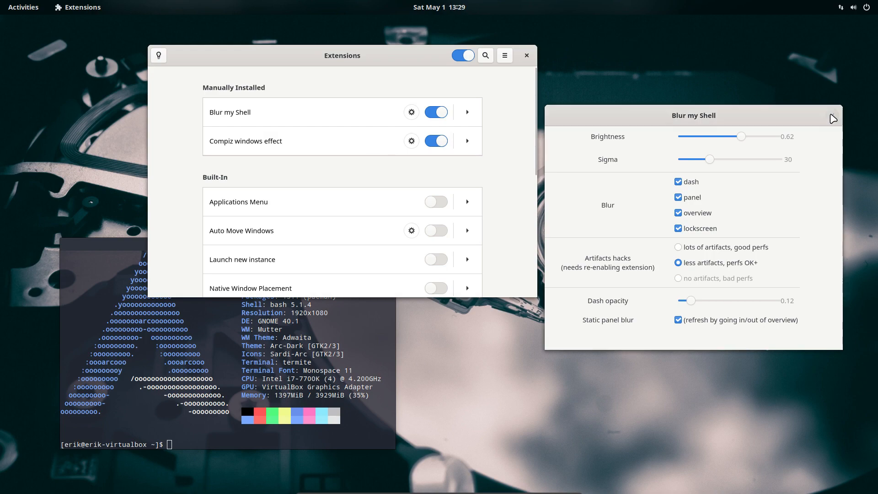
{"action": "left_click", "coordinate": [832, 115]}
Open the Compiz windows effect settings, move the window around to view the wobble, and close it.
{"action": "left_click", "coordinate": [411, 142]}
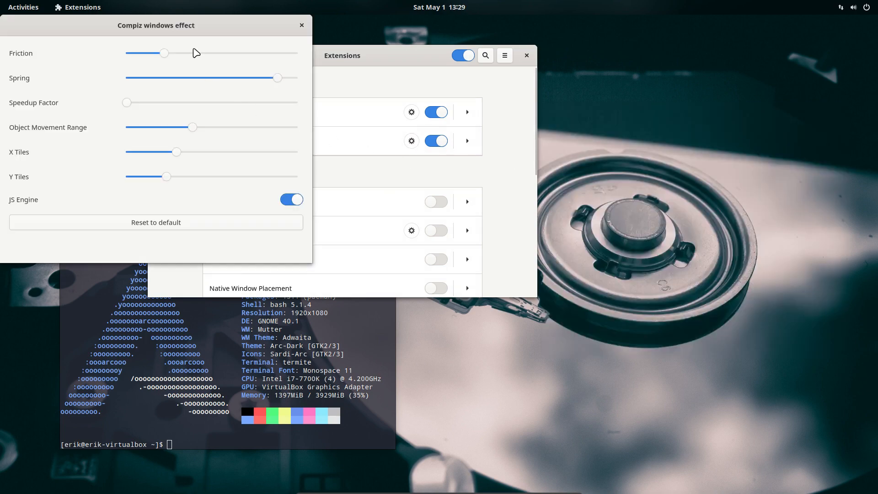
{"action": "left_click_drag", "start_coordinate": [210, 28], "coordinate": [686, 113]}
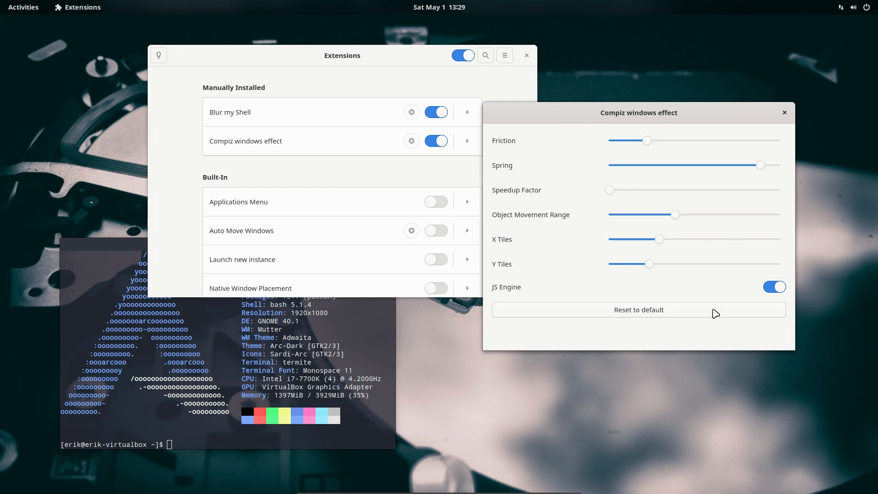
{"action": "left_click", "coordinate": [785, 113]}
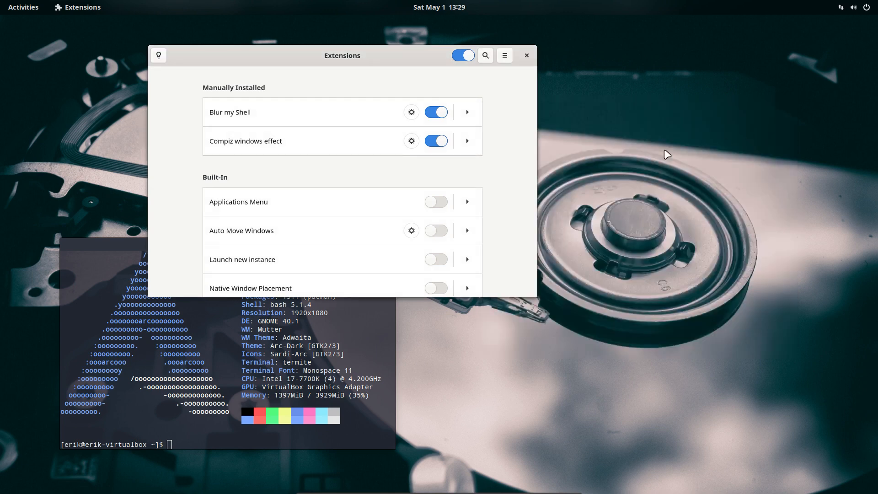
Close the terminal and view the Extensions window's note on finding and adding extensions.
{"action": "left_click", "coordinate": [376, 320]}
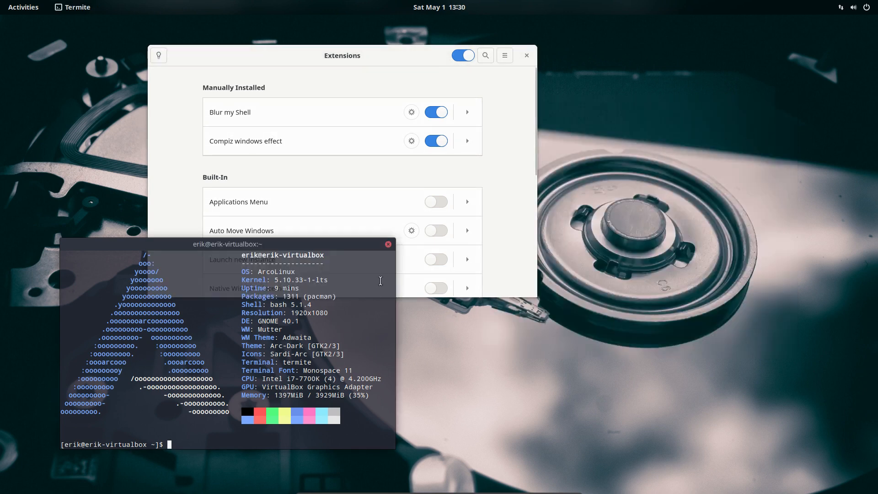
{"action": "left_click", "coordinate": [388, 244]}
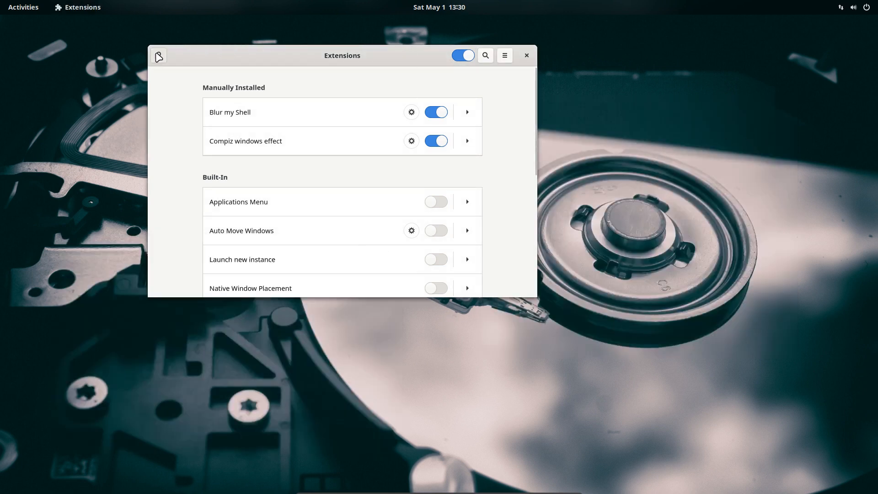
{"action": "left_click", "coordinate": [159, 56]}
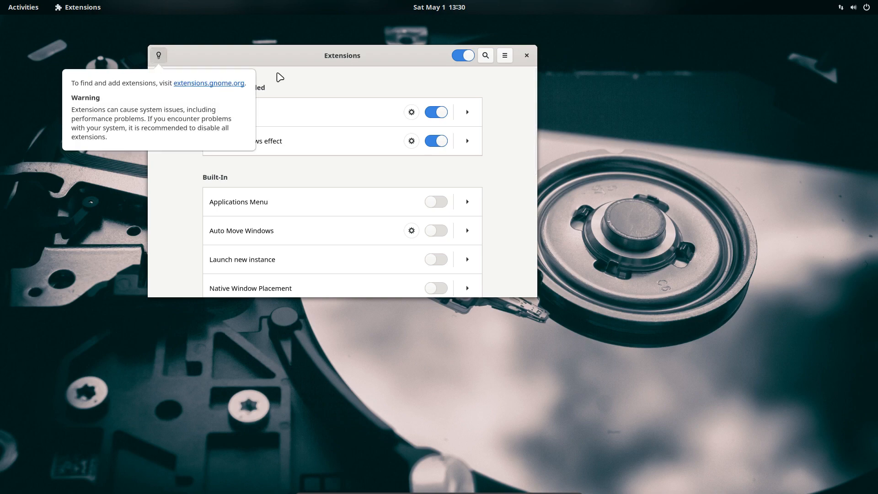
{"action": "left_click", "coordinate": [346, 59]}
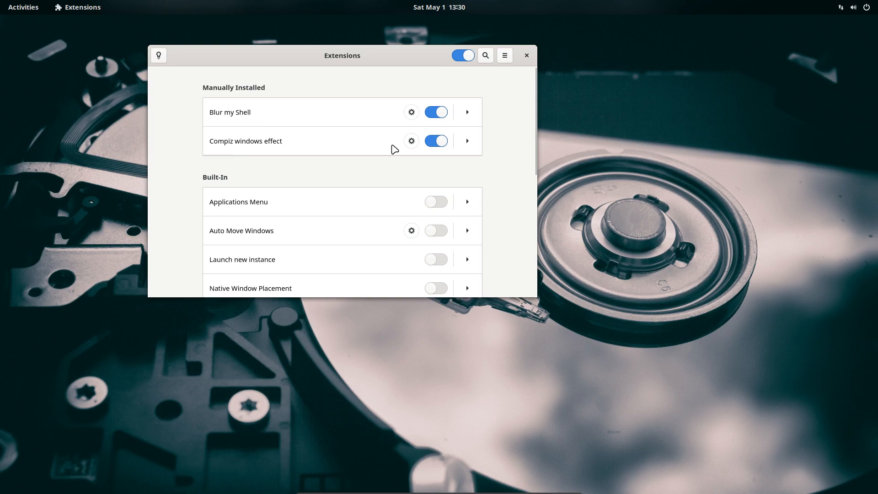
Try the built-in Applications Menu extension by turning it on, browsing its application categories, and turning it off.
{"action": "scroll", "coordinate": [395, 149], "scroll_direction": "down", "scroll_amount": 1}
{"action": "left_click", "coordinate": [436, 173]}
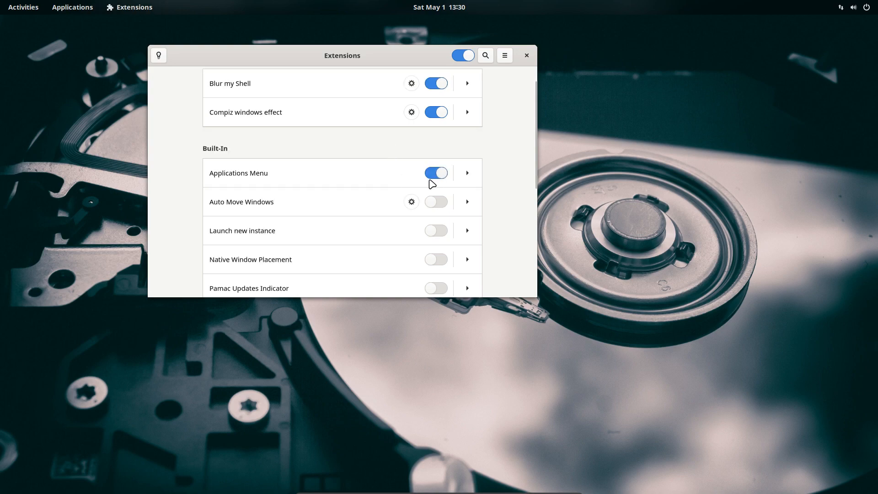
{"action": "left_click", "coordinate": [71, 7]}
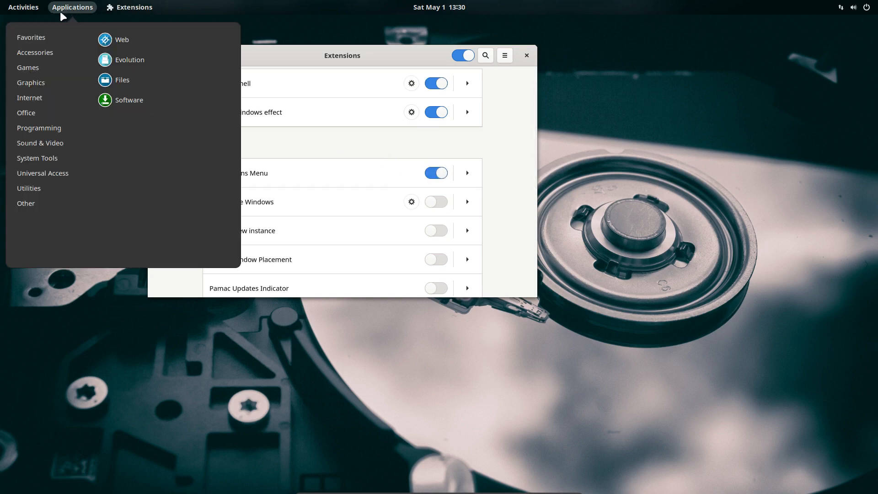
{"action": "mouse_move", "coordinate": [40, 150]}
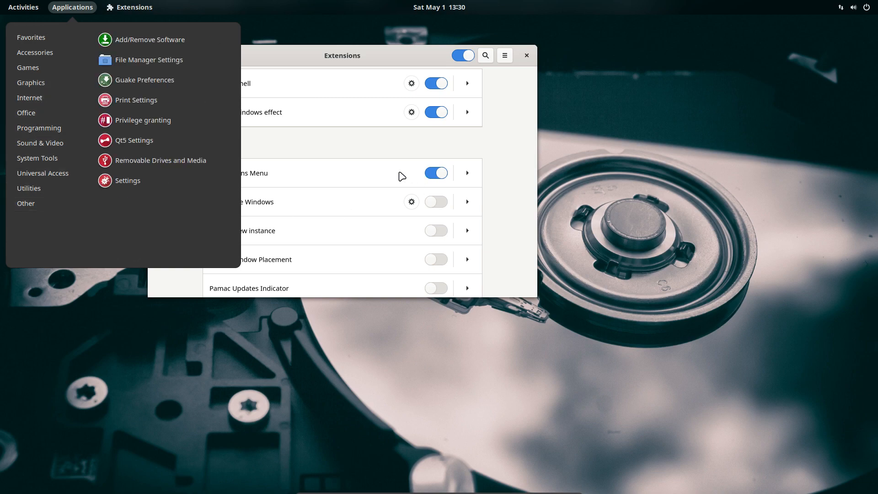
{"action": "left_click", "coordinate": [402, 176]}
{"action": "left_click", "coordinate": [438, 174]}
{"action": "left_click", "coordinate": [438, 177]}
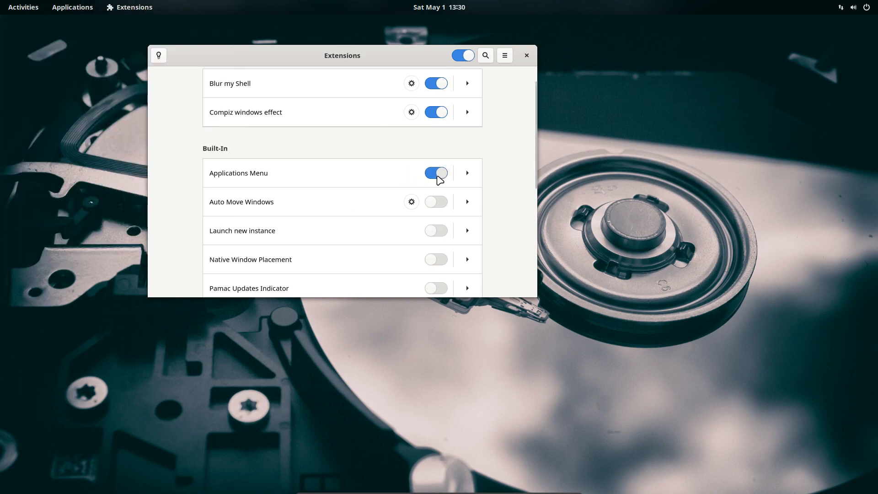
{"action": "left_click", "coordinate": [438, 176]}
Try the built-in Auto Move Windows extension by turning it on, viewing its workspace rules settings, and turning it off.
{"action": "left_click", "coordinate": [438, 202]}
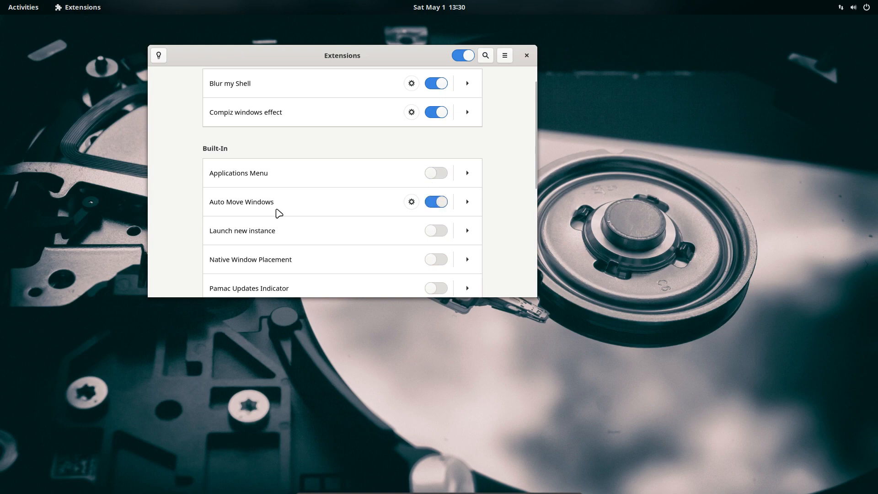
{"action": "left_click", "coordinate": [412, 203]}
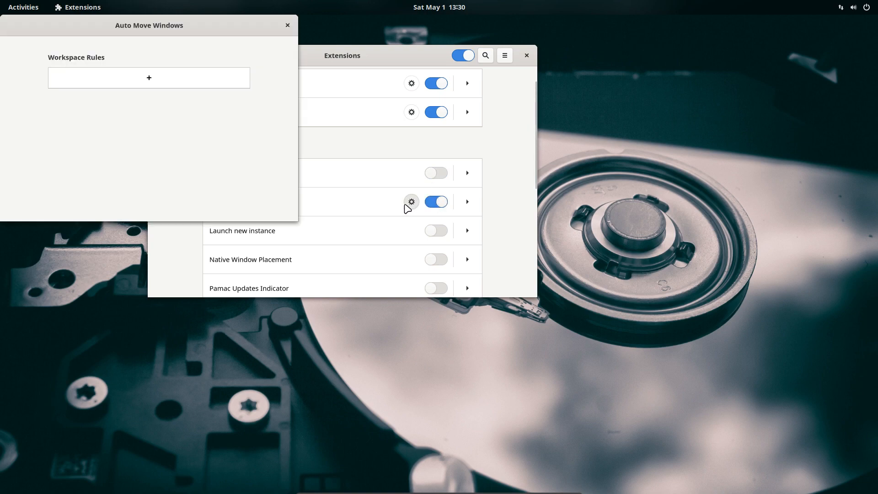
{"action": "left_click", "coordinate": [288, 25]}
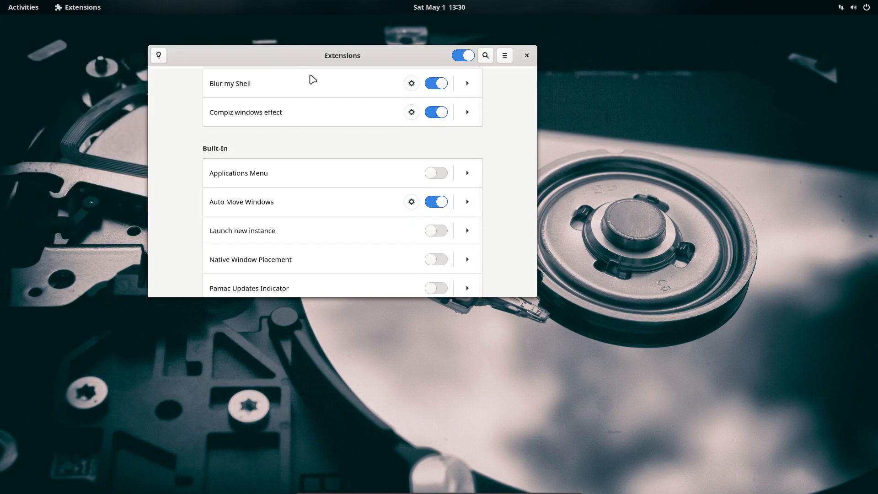
{"action": "left_click", "coordinate": [435, 202]}
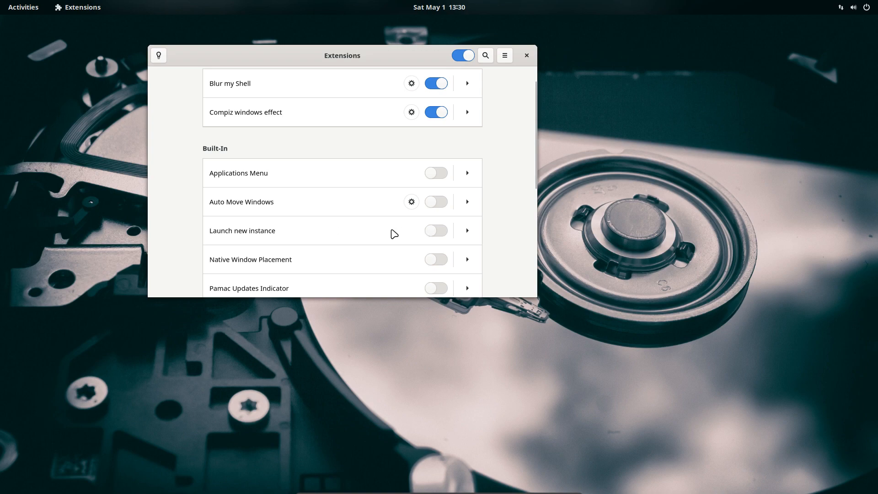
Turn the Launch new instance extension on and off again, and expand its description.
{"action": "left_click", "coordinate": [434, 232]}
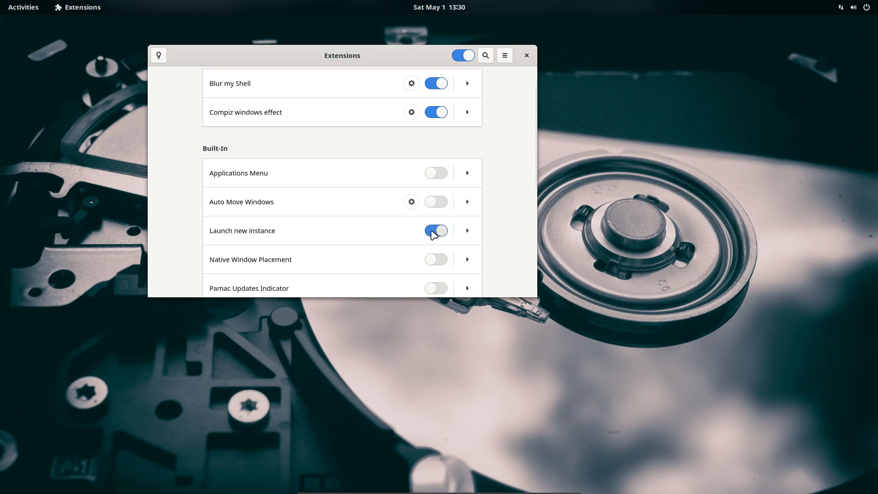
{"action": "left_click", "coordinate": [432, 231]}
{"action": "left_click", "coordinate": [465, 232]}
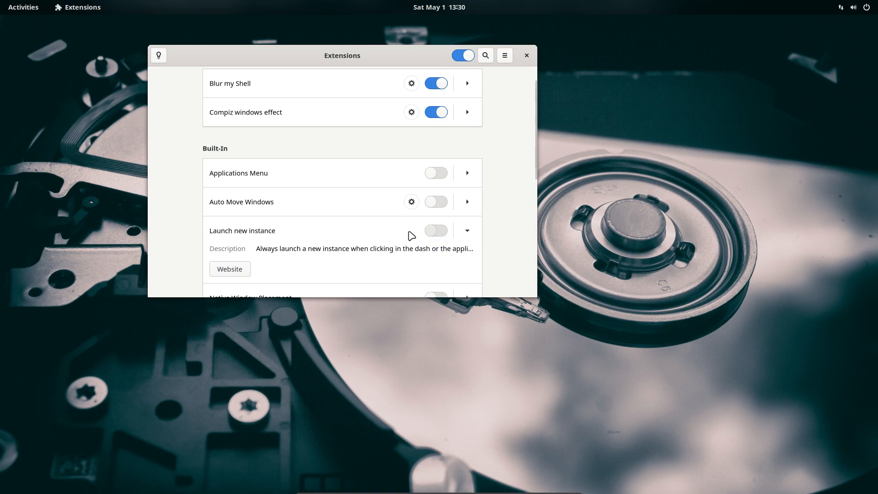
Turn the Native Window Placement extension on and off again, and expand its description.
{"action": "scroll", "coordinate": [401, 234], "scroll_direction": "down", "scroll_amount": 4}
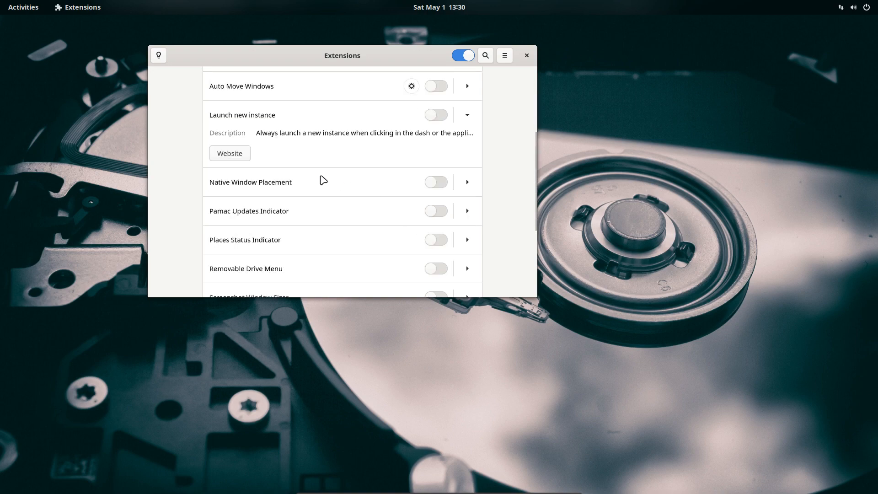
{"action": "left_click", "coordinate": [442, 184]}
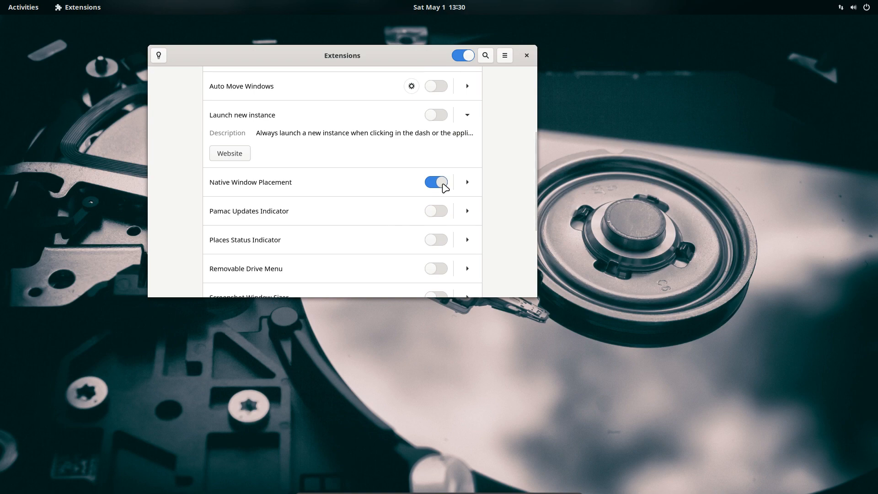
{"action": "left_click", "coordinate": [444, 186]}
{"action": "left_click", "coordinate": [467, 183]}
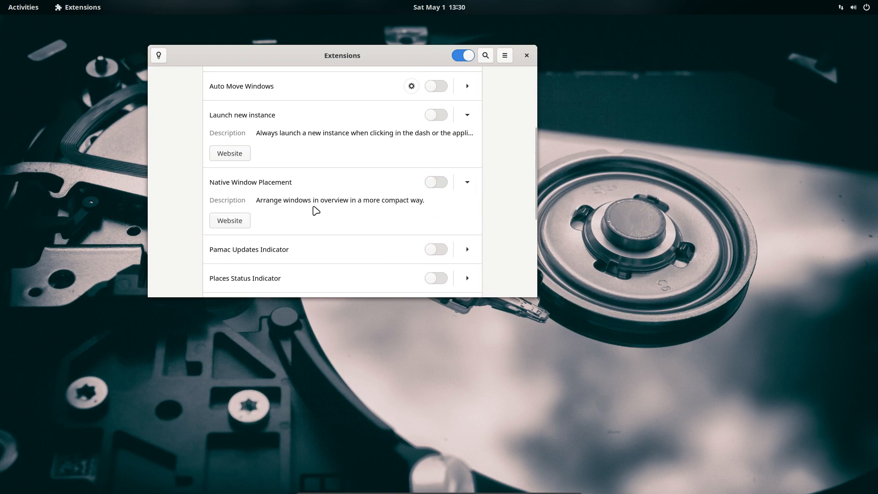
Enable the Pamac Updates Indicator extension and check its update menu in the top bar.
{"action": "scroll", "coordinate": [313, 210], "scroll_direction": "down", "scroll_amount": 3}
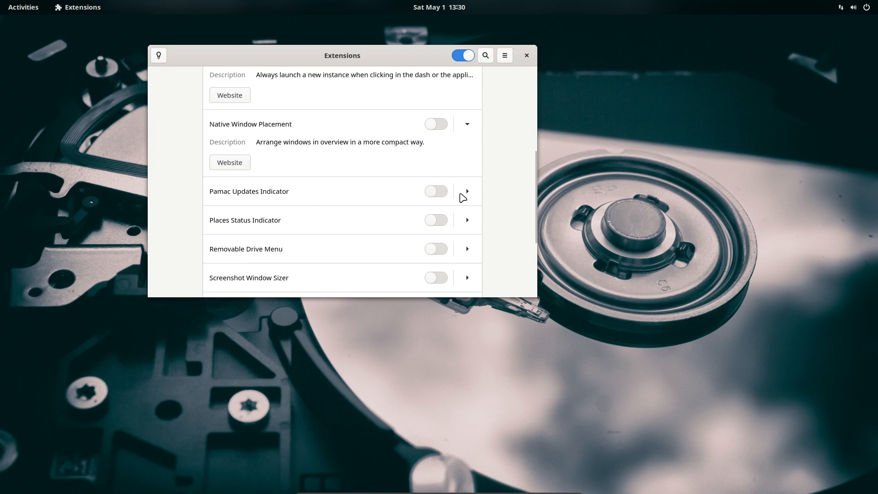
{"action": "left_click", "coordinate": [440, 192]}
{"action": "left_click", "coordinate": [819, 7]}
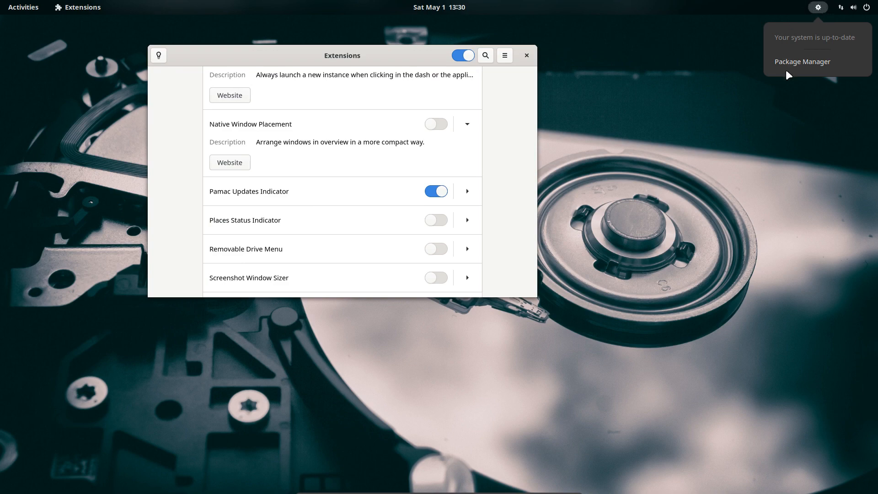
{"action": "left_click", "coordinate": [763, 134]}
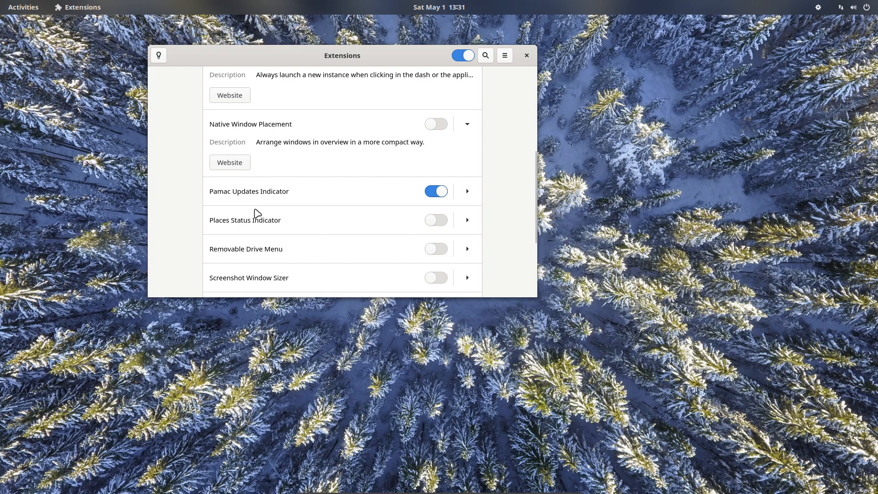
Switch to the Web browser, open the GNOME extensions list, and search it for "k system panel".
{"action": "key", "text": "alt+Tab"}
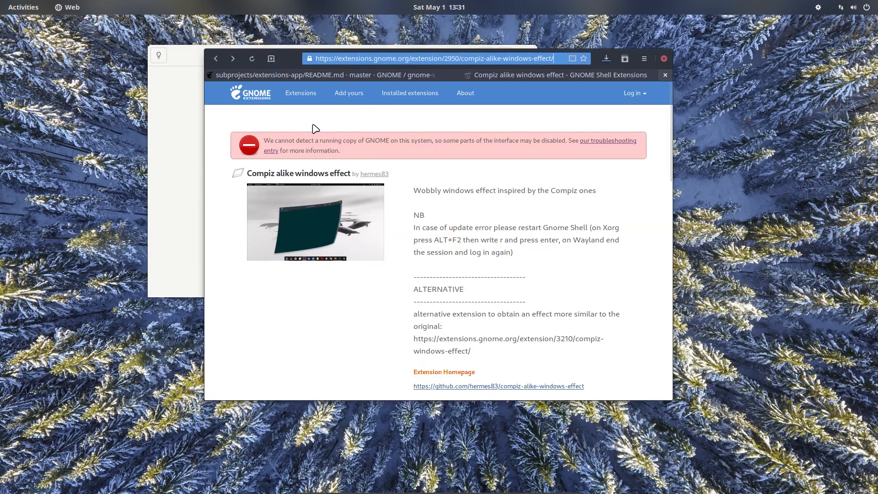
{"action": "left_click", "coordinate": [300, 100]}
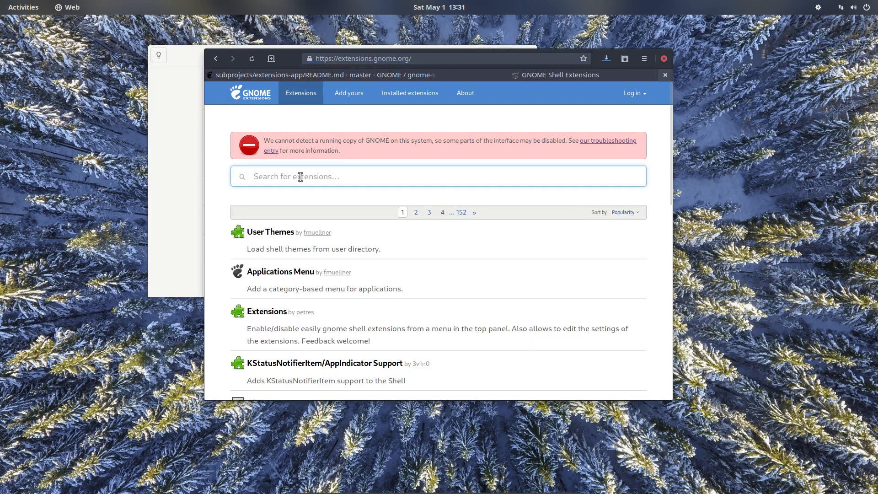
{"action": "type", "text": "k sysmet"}
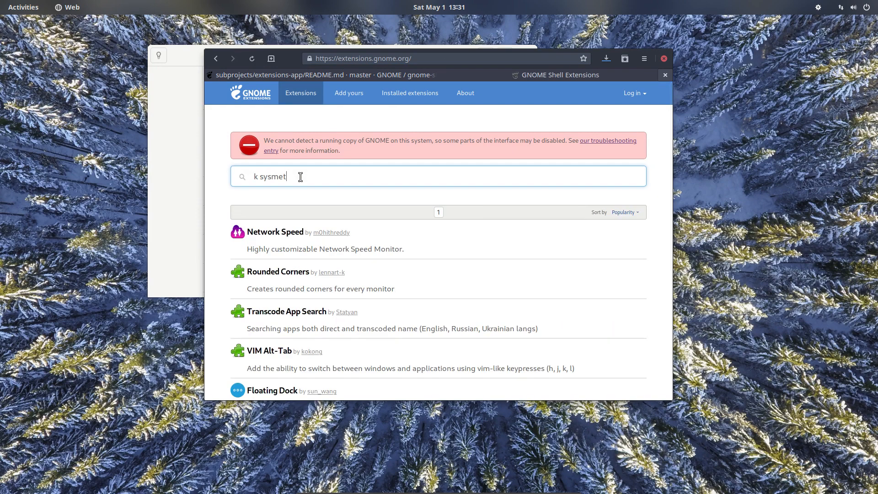
{"action": "key", "text": "BackSpace"}
{"action": "key", "text": "BackSpace"}
{"action": "key", "text": "BackSpace"}
{"action": "type", "text": "tem panbe"}
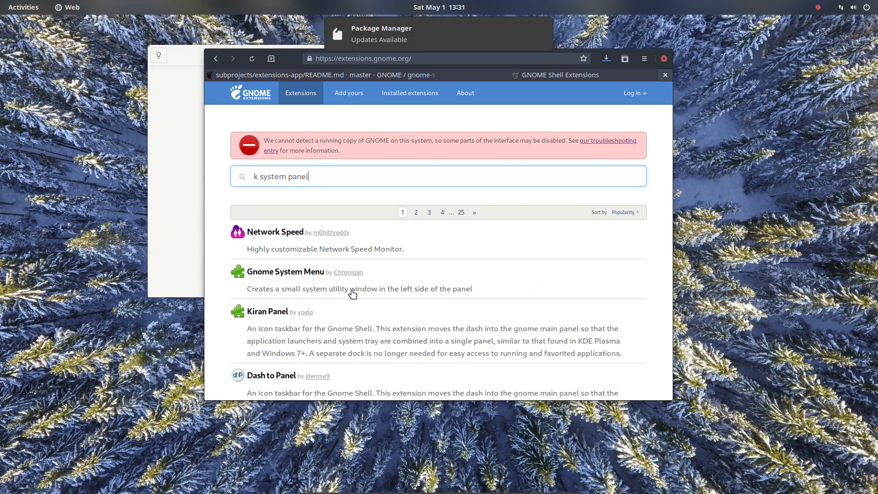
Change the extension search to "system panel icons" and look through the results.
{"action": "scroll", "coordinate": [378, 270], "scroll_direction": "down", "scroll_amount": 1}
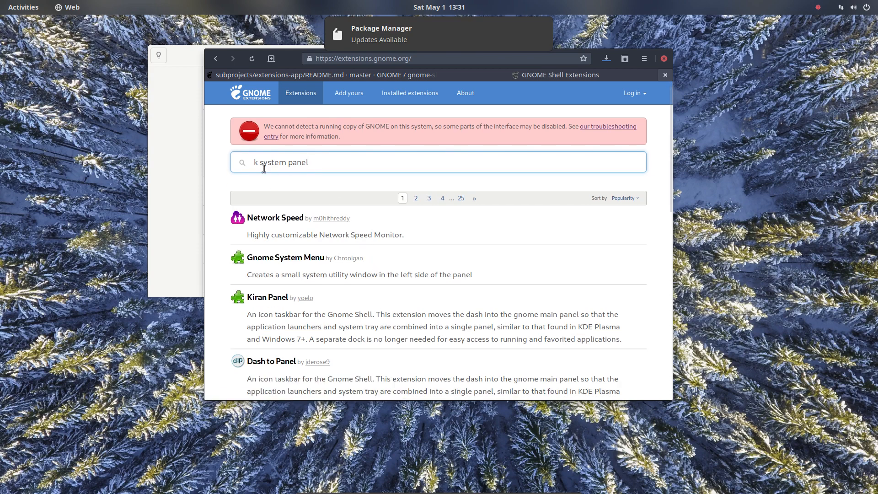
{"action": "left_click_drag", "start_coordinate": [258, 162], "coordinate": [244, 161]}
{"action": "key", "text": "BackSpace"}
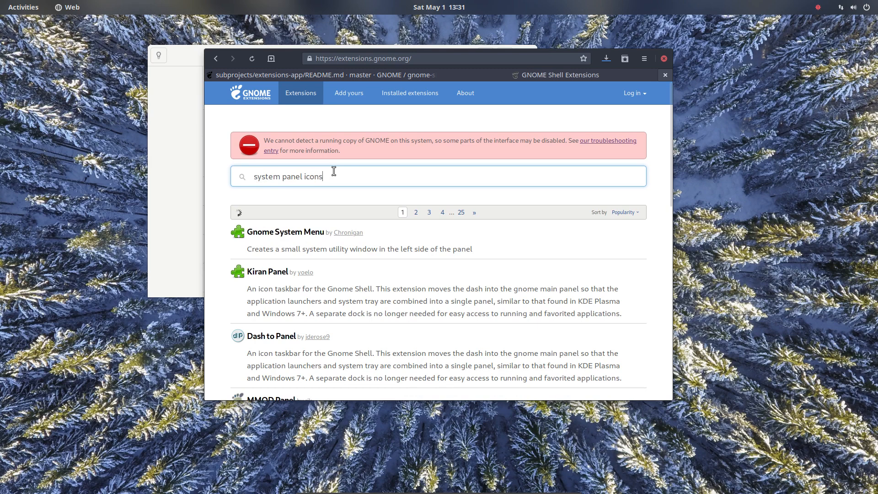
{"action": "scroll", "coordinate": [355, 316], "scroll_direction": "down", "scroll_amount": 5}
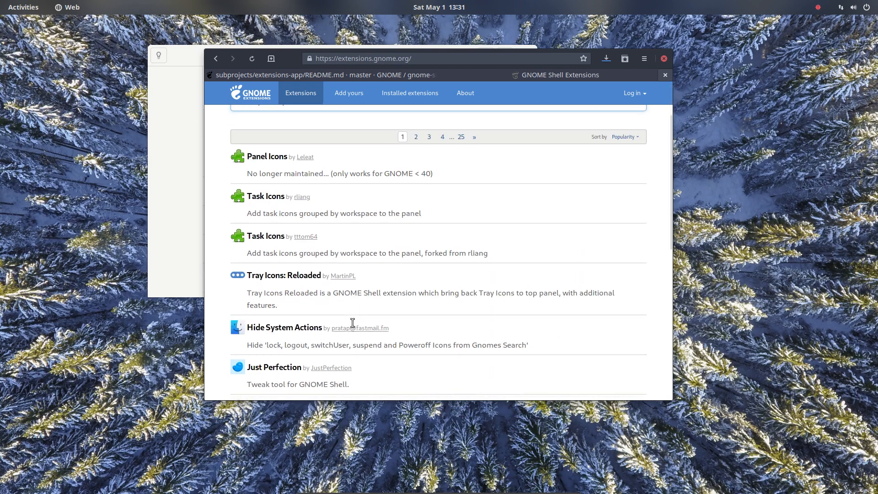
{"action": "scroll", "coordinate": [355, 326], "scroll_direction": "down", "scroll_amount": 9}
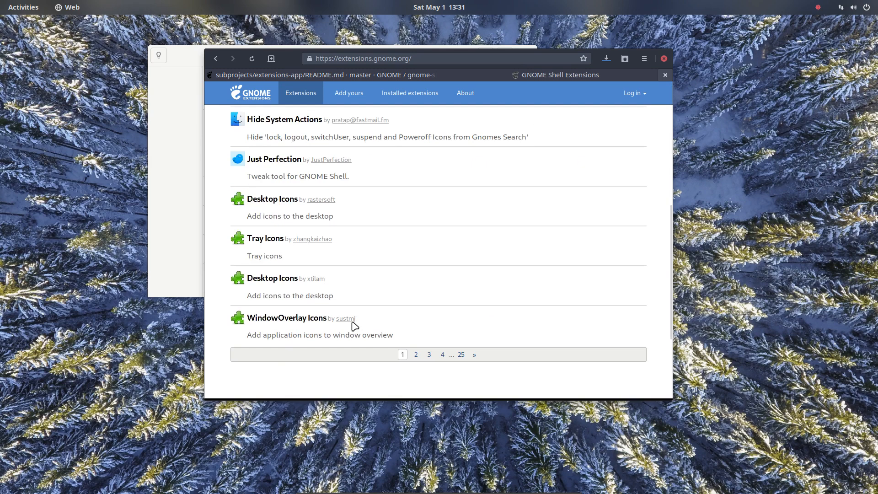
{"action": "scroll", "coordinate": [355, 326], "scroll_direction": "up", "scroll_amount": 6}
{"action": "scroll", "coordinate": [354, 327], "scroll_direction": "up", "scroll_amount": 8}
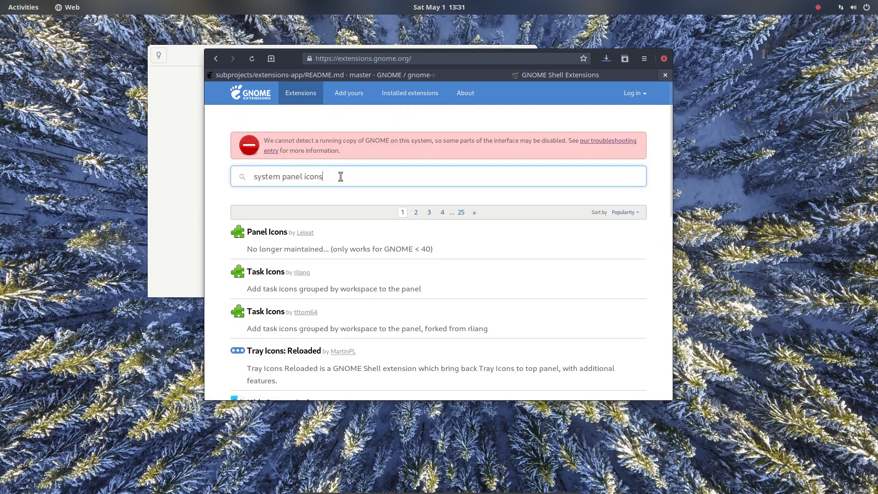
Search for "variety", open the Variety Control extension page, and check which shell versions it offers for download.
{"action": "left_click_drag", "start_coordinate": [341, 176], "coordinate": [178, 166]}
{"action": "type", "text": "variety"}
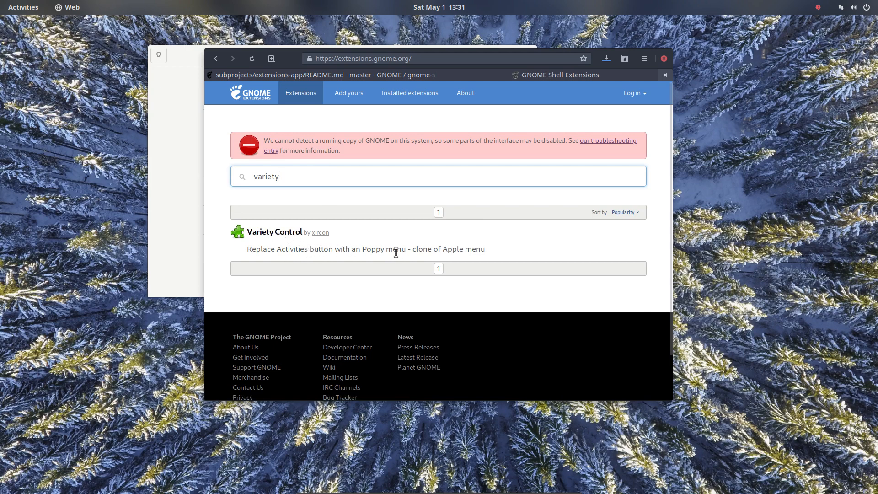
{"action": "left_click", "coordinate": [279, 234]}
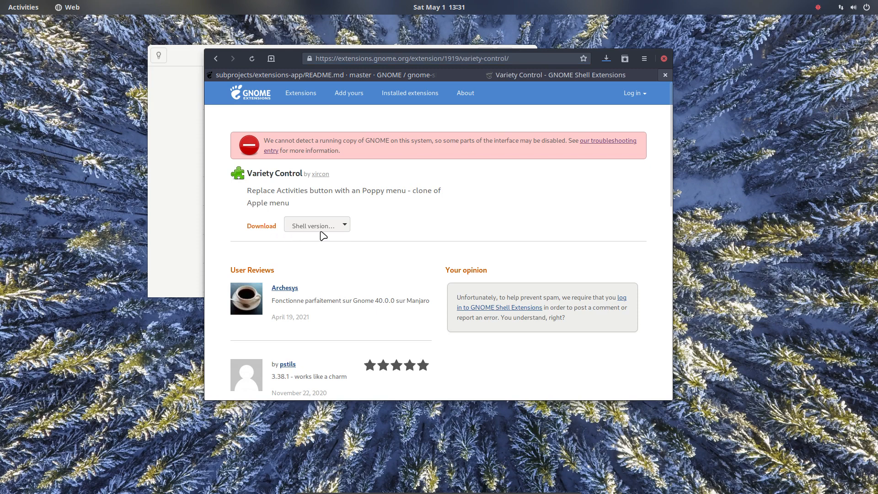
{"action": "left_click", "coordinate": [347, 228]}
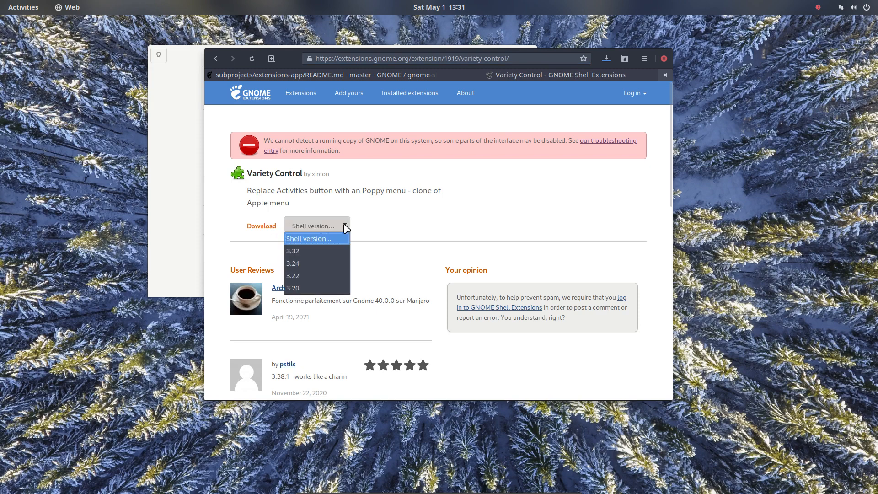
{"action": "left_click", "coordinate": [387, 226]}
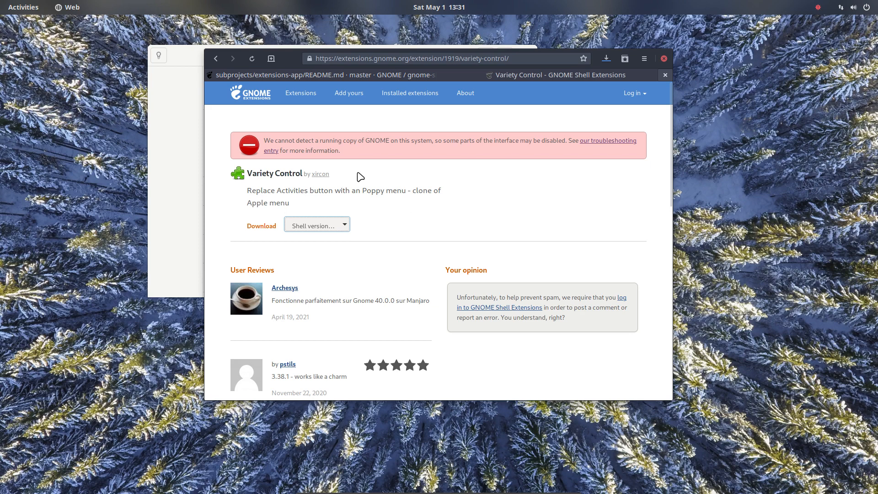
Return to the full extensions list, look through its first page, and open page 2.
{"action": "left_click", "coordinate": [216, 56]}
{"action": "left_click", "coordinate": [216, 56]}
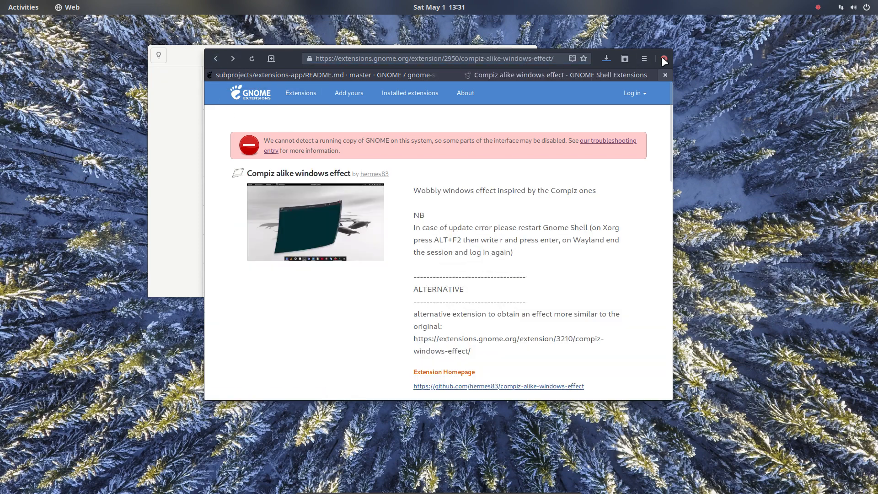
{"action": "left_click", "coordinate": [304, 94]}
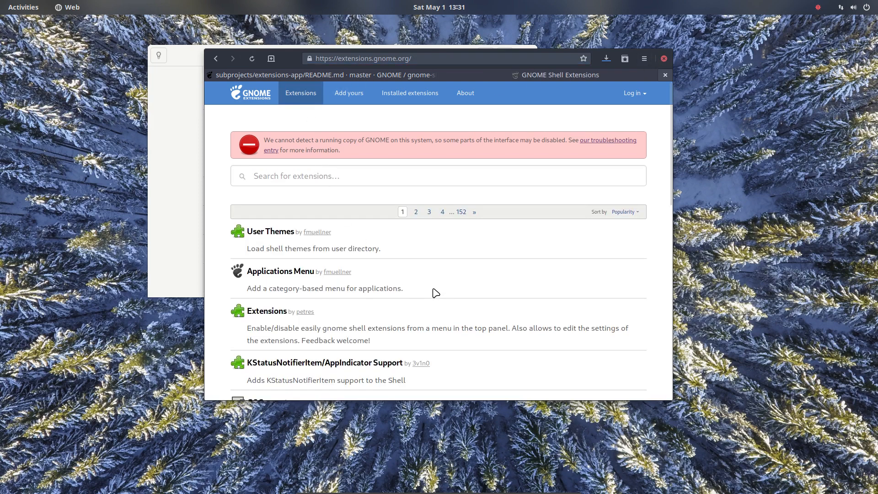
{"action": "scroll", "coordinate": [440, 290], "scroll_direction": "down", "scroll_amount": 10}
{"action": "scroll", "coordinate": [441, 288], "scroll_direction": "down", "scroll_amount": 5}
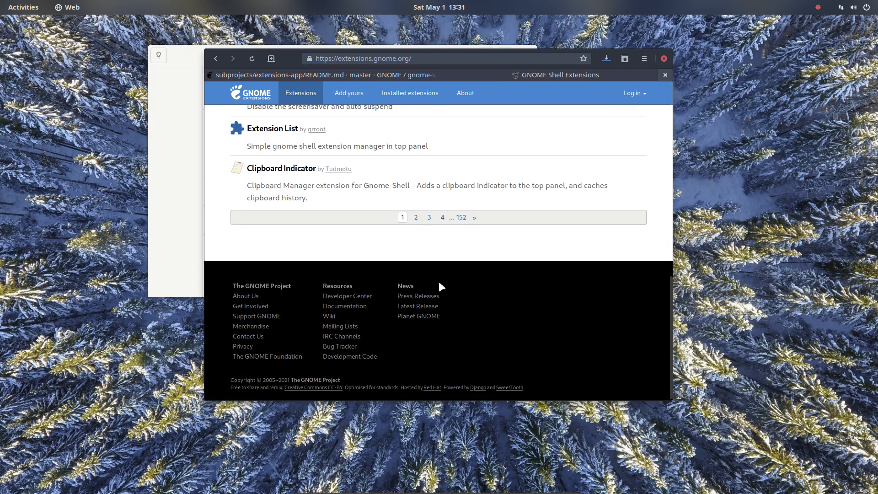
{"action": "left_click", "coordinate": [417, 218]}
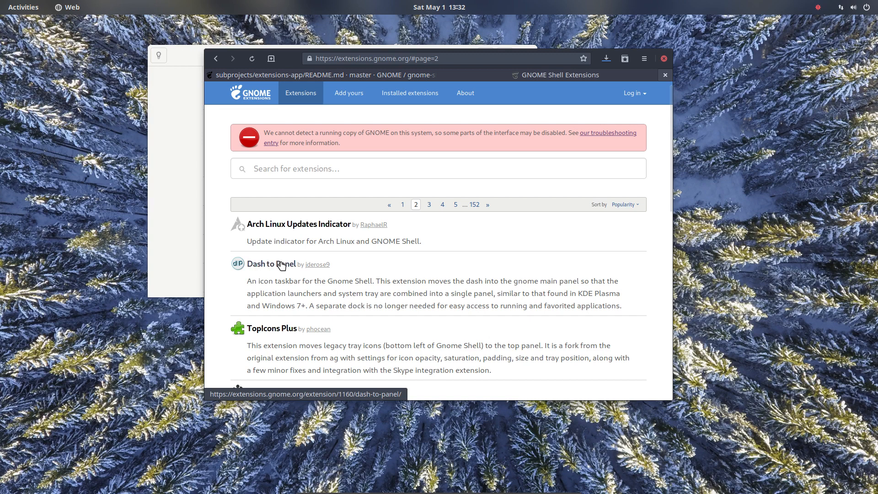
Search the extensions for "arch linux" and look through the results.
{"action": "left_click", "coordinate": [308, 171]}
{"action": "type", "text": "arch linux"}
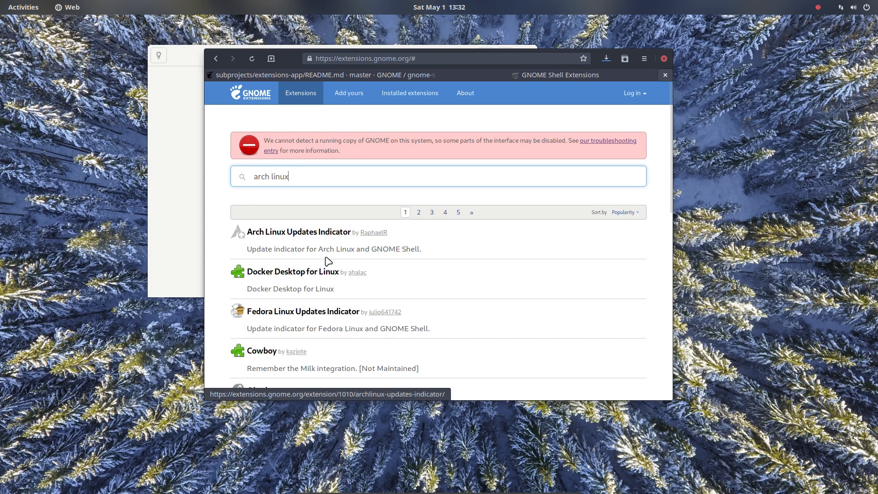
{"action": "scroll", "coordinate": [334, 255], "scroll_direction": "down", "scroll_amount": 2}
{"action": "scroll", "coordinate": [397, 249], "scroll_direction": "down", "scroll_amount": 10}
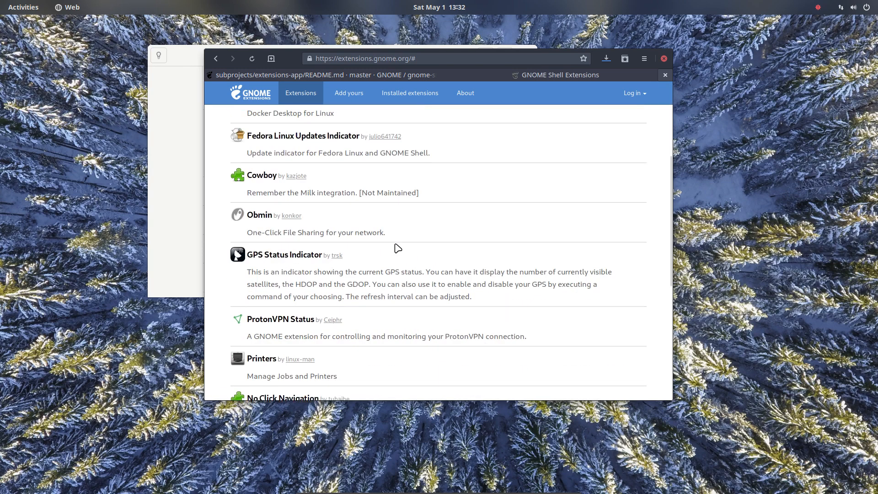
{"action": "scroll", "coordinate": [396, 247], "scroll_direction": "down", "scroll_amount": 1}
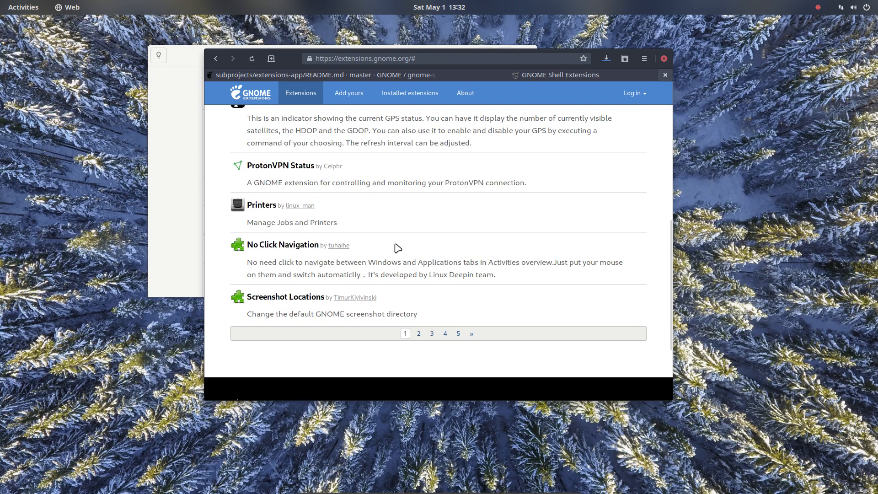
{"action": "scroll", "coordinate": [455, 335], "scroll_direction": "up", "scroll_amount": 11}
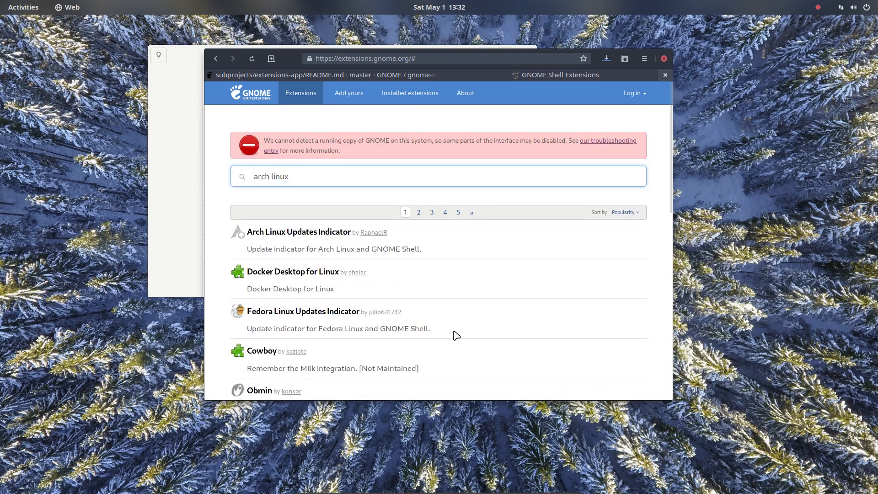
Replace the extension search with "compiz".
{"action": "triple_click", "coordinate": [246, 170]}
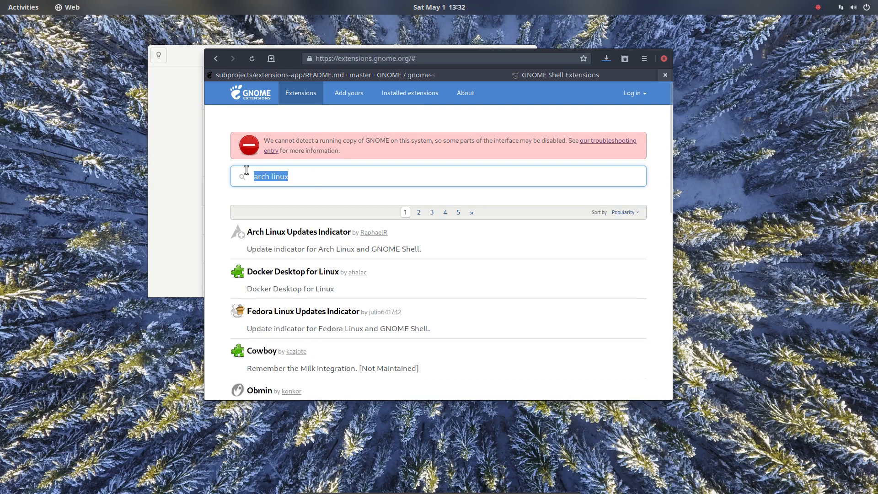
{"action": "type", "text": "compiz"}
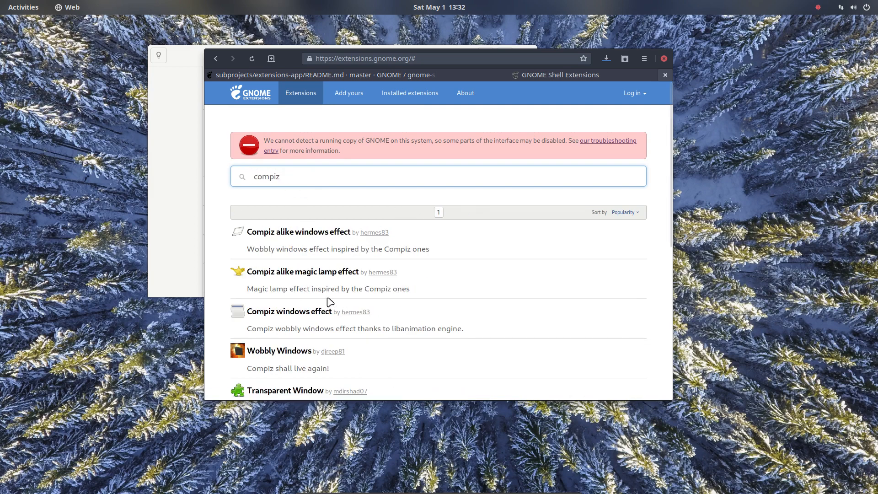
Look through the "compiz" search results and open the Compiz alike magic lamp effect extension page.
{"action": "scroll", "coordinate": [337, 273], "scroll_direction": "down", "scroll_amount": 5}
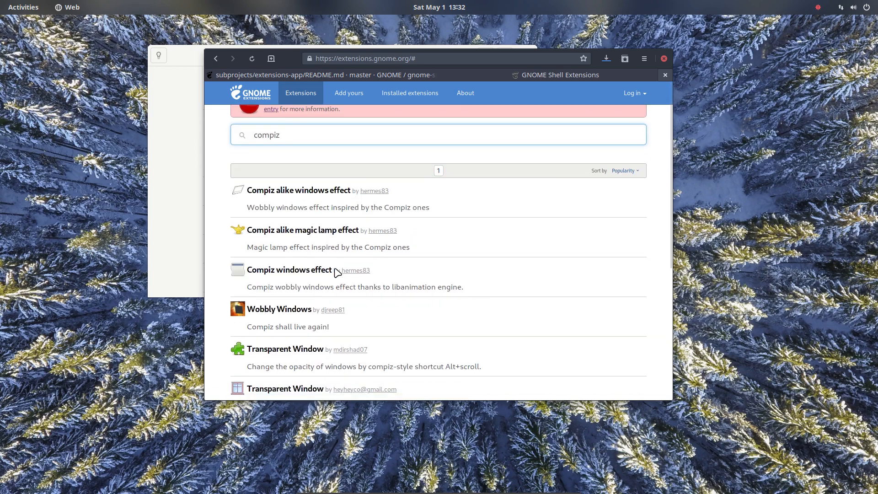
{"action": "scroll", "coordinate": [338, 273], "scroll_direction": "down", "scroll_amount": 4}
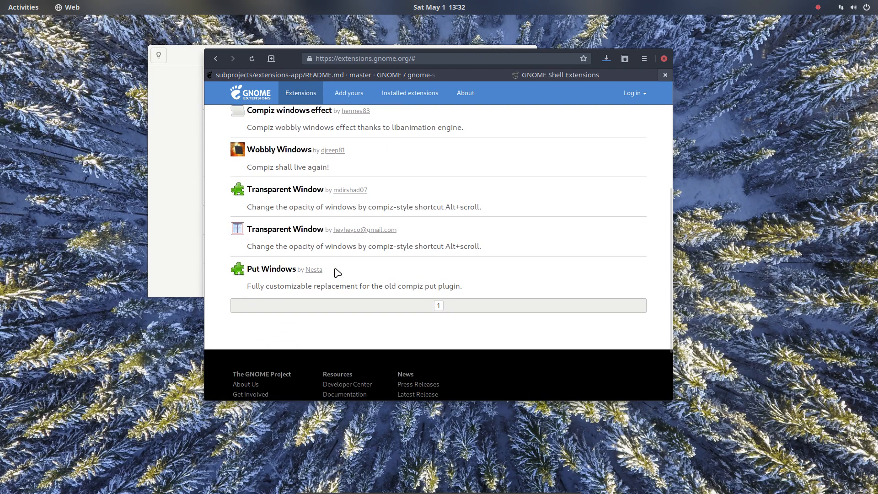
{"action": "scroll", "coordinate": [338, 273], "scroll_direction": "up", "scroll_amount": 7}
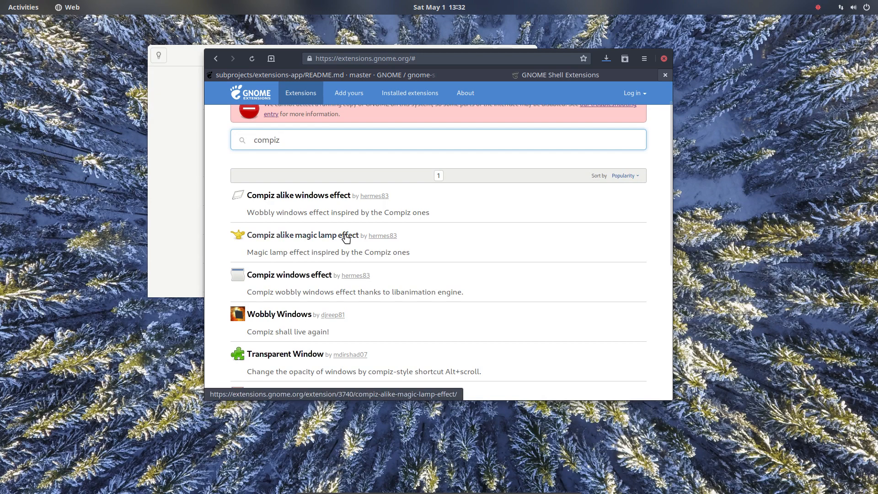
{"action": "left_click", "coordinate": [346, 237]}
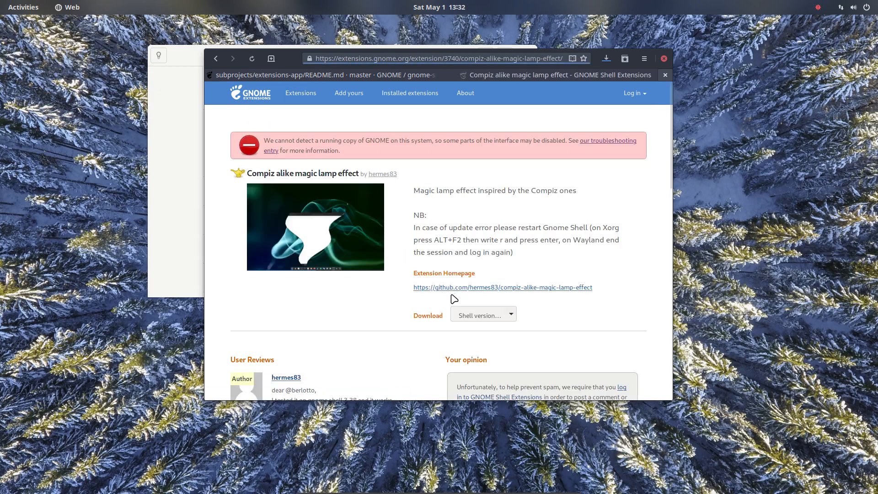
Download the magic lamp extension for shell version 40, extension version 9, and check it in the browser's downloads list.
{"action": "left_click", "coordinate": [486, 314]}
{"action": "left_click", "coordinate": [484, 339]}
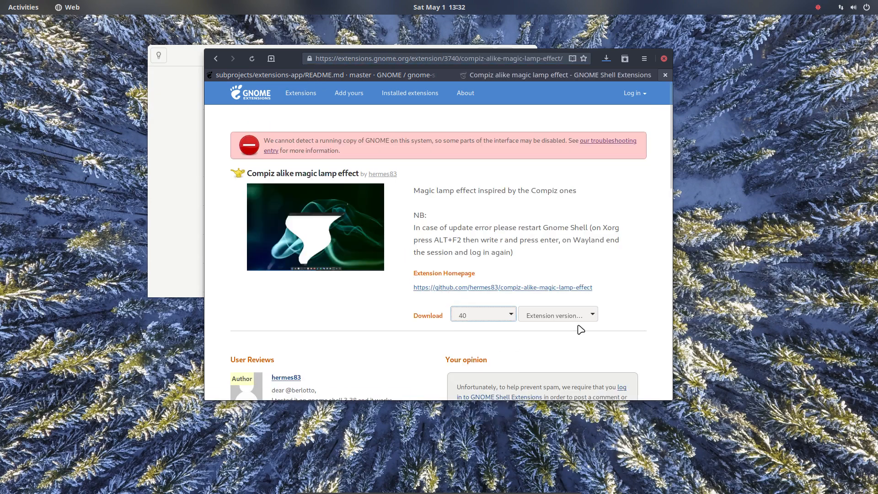
{"action": "left_click", "coordinate": [590, 318]}
{"action": "left_click", "coordinate": [571, 342]}
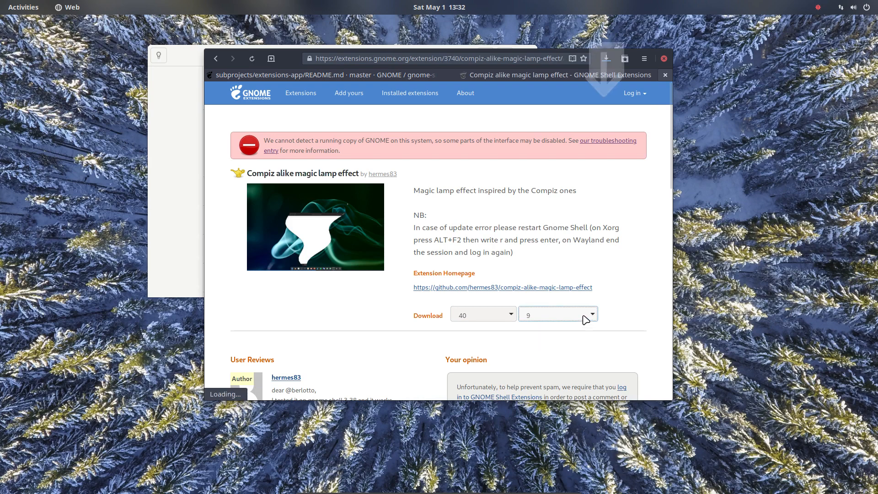
{"action": "left_click", "coordinate": [607, 59]}
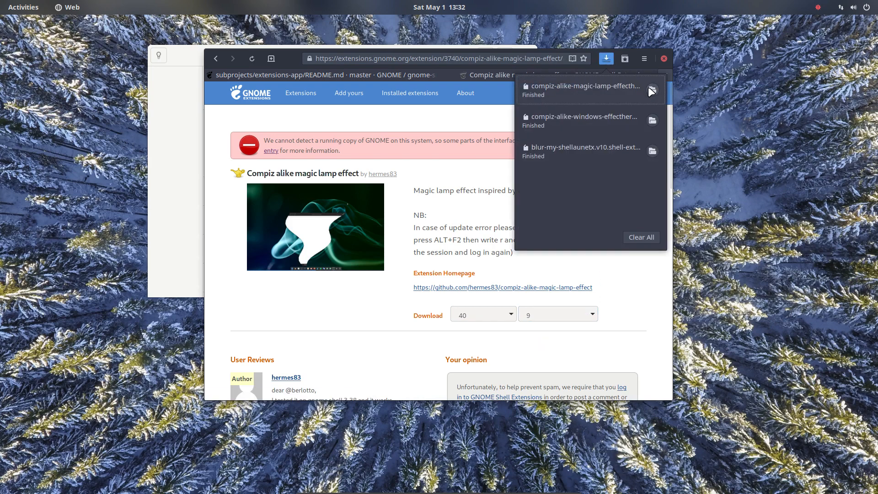
{"action": "left_click", "coordinate": [638, 60]}
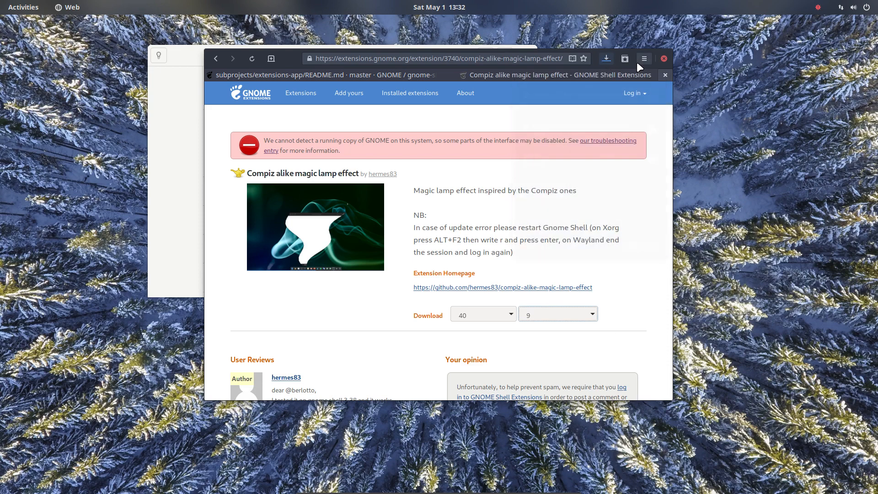
Move the browser window aside and view the manually installed extensions in the Extensions app.
{"action": "left_click_drag", "start_coordinate": [597, 53], "coordinate": [865, 126]}
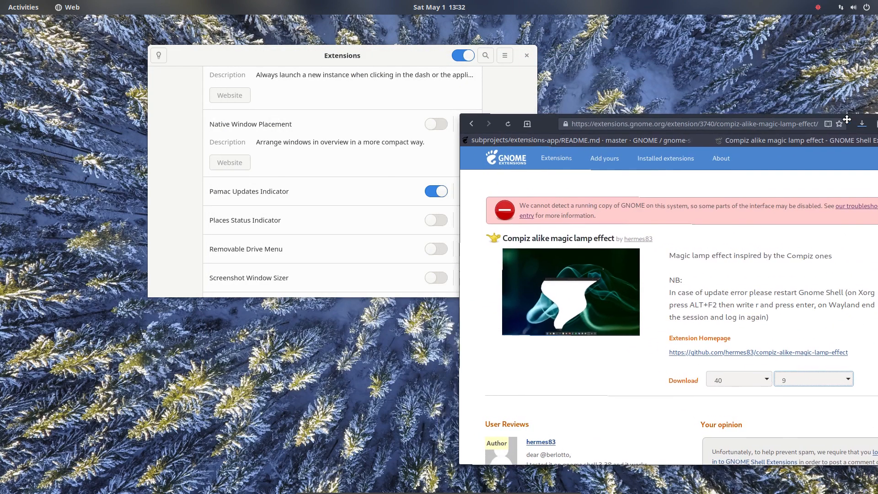
{"action": "left_click", "coordinate": [394, 56]}
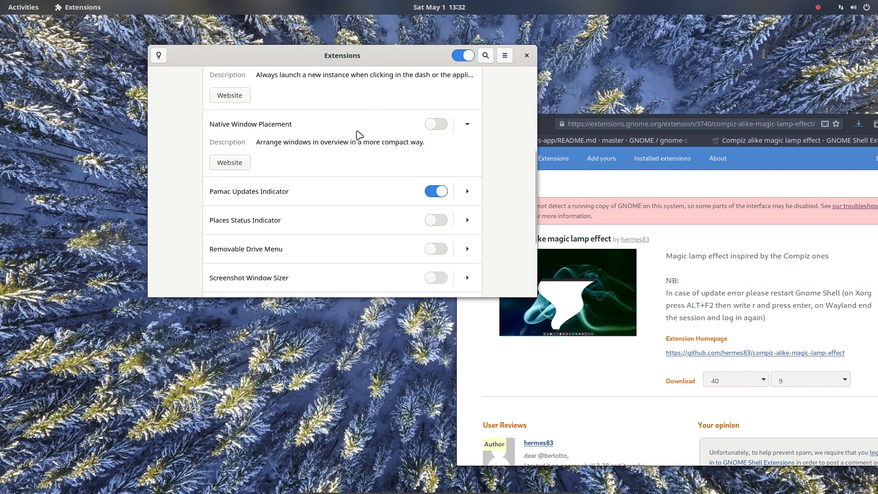
{"action": "scroll", "coordinate": [358, 135], "scroll_direction": "up", "scroll_amount": 5}
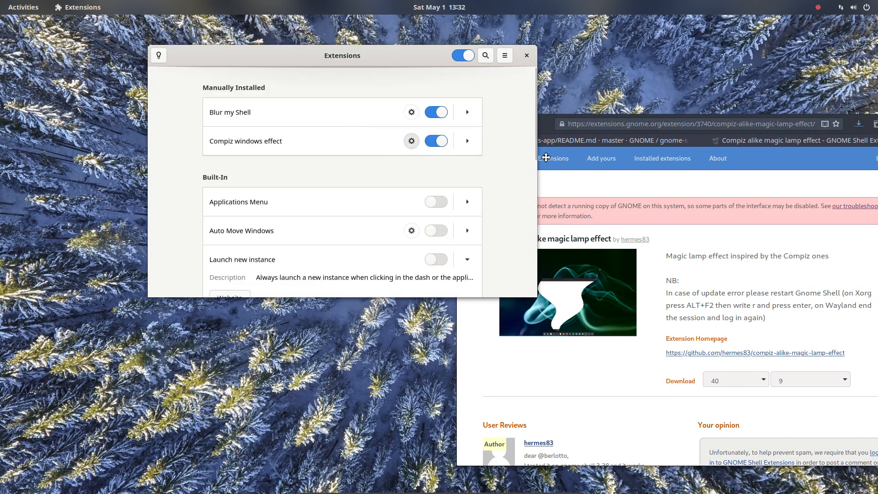
Copy the magic lamp extension page's address from Web and open it in Chromium.
{"action": "left_click", "coordinate": [741, 126]}
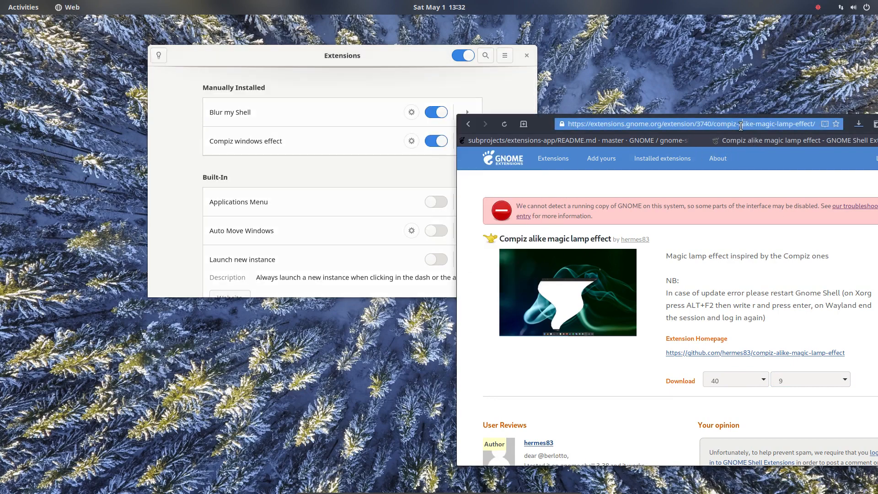
{"action": "left_click", "coordinate": [741, 126]}
{"action": "key", "text": "ctrl+c"}
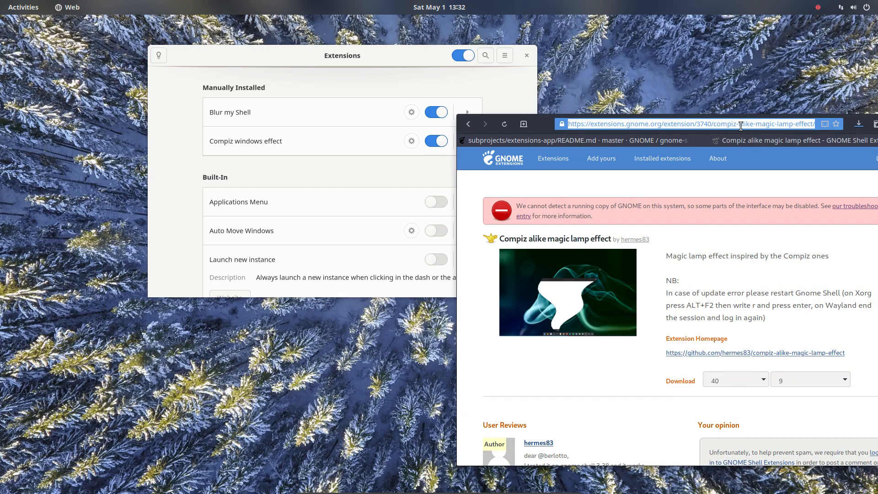
{"action": "left_click", "coordinate": [27, 9]}
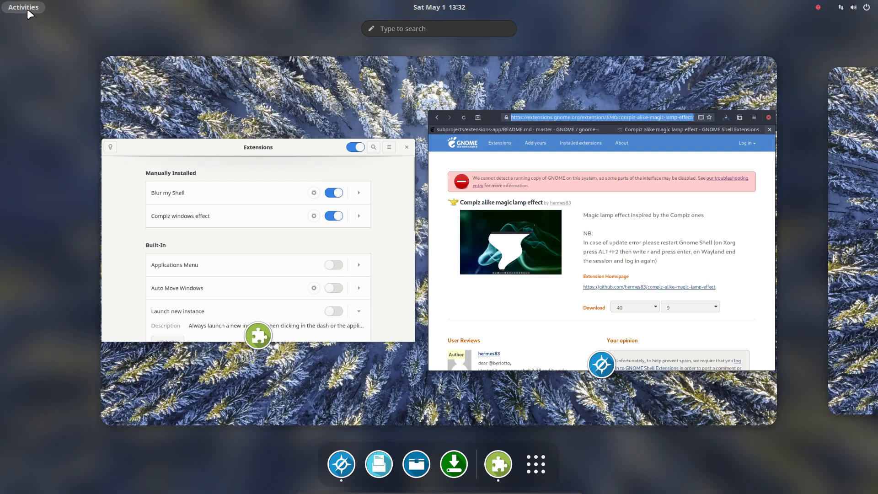
{"action": "type", "text": "chr"}
{"action": "key", "text": "Return"}
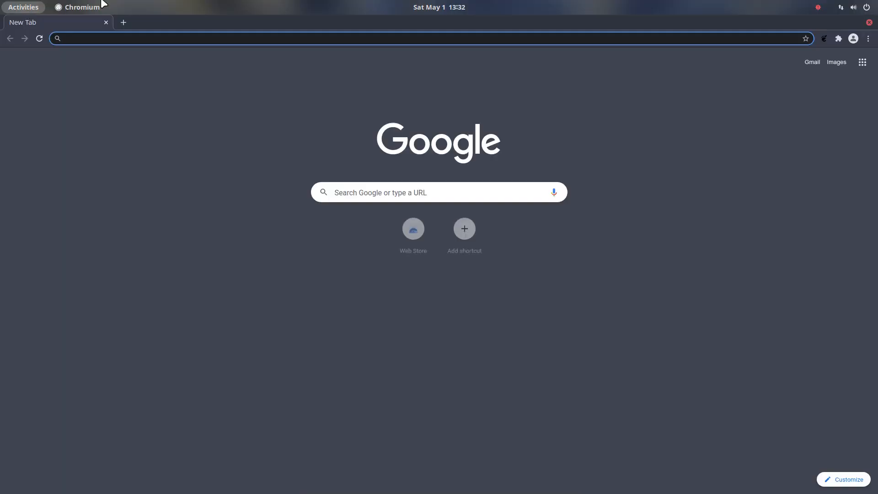
{"action": "key", "text": "ctrl+v"}
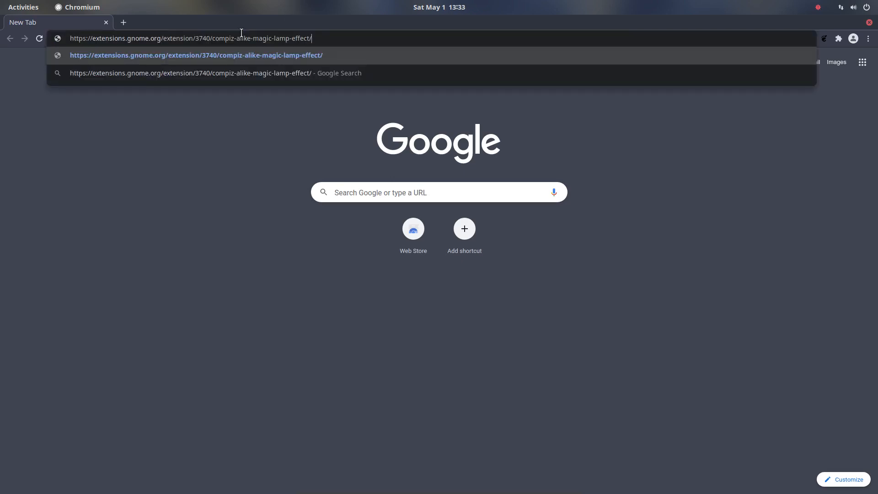
{"action": "key", "text": "Return"}
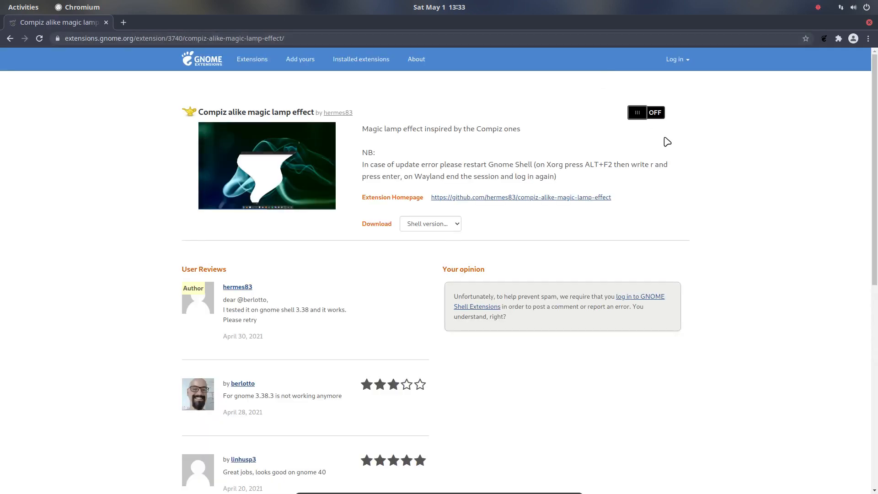
Turn on and install the Compiz alike magic lamp effect from its page, and minimize the Chromium window.
{"action": "left_click", "coordinate": [655, 114]}
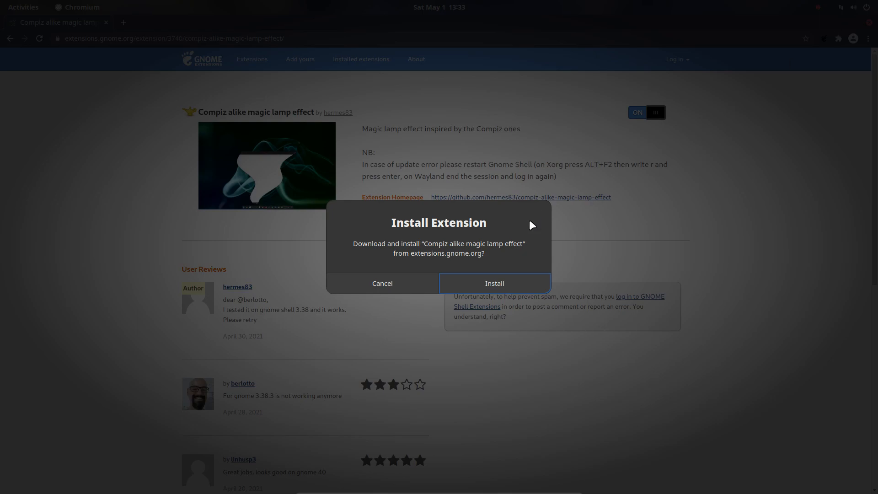
{"action": "left_click", "coordinate": [514, 279]}
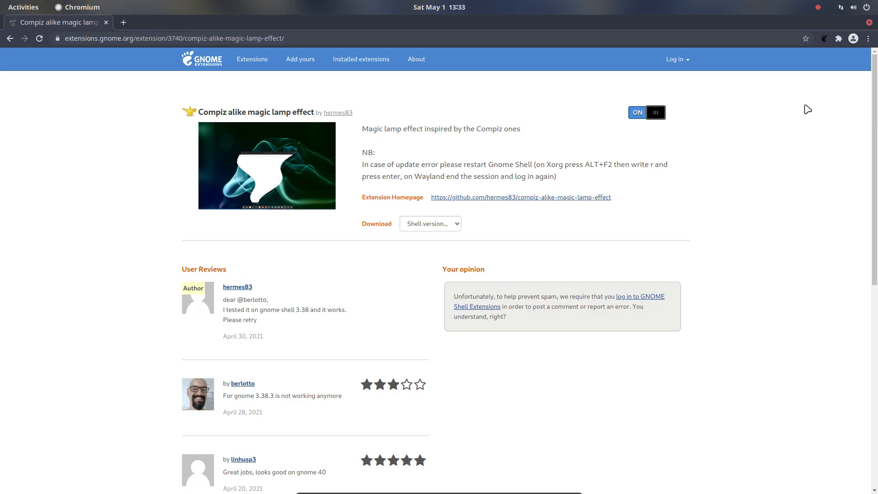
{"action": "right_click", "coordinate": [845, 24]}
{"action": "left_click", "coordinate": [845, 27]}
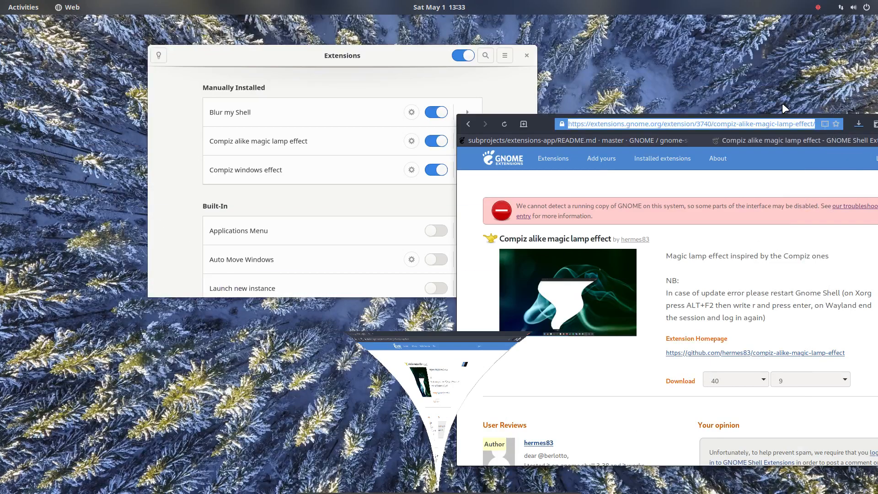
View the Compiz windows effect settings in the Extensions app and close them without changes.
{"action": "left_click", "coordinate": [431, 93]}
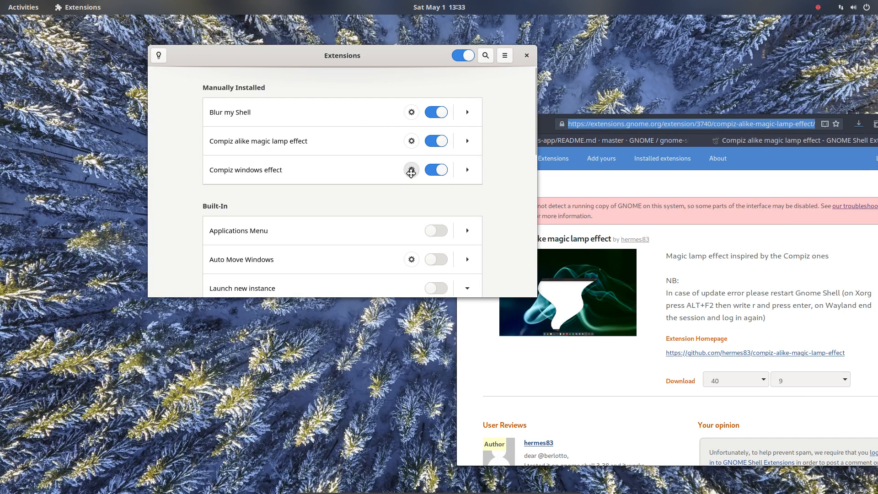
{"action": "left_click", "coordinate": [412, 171]}
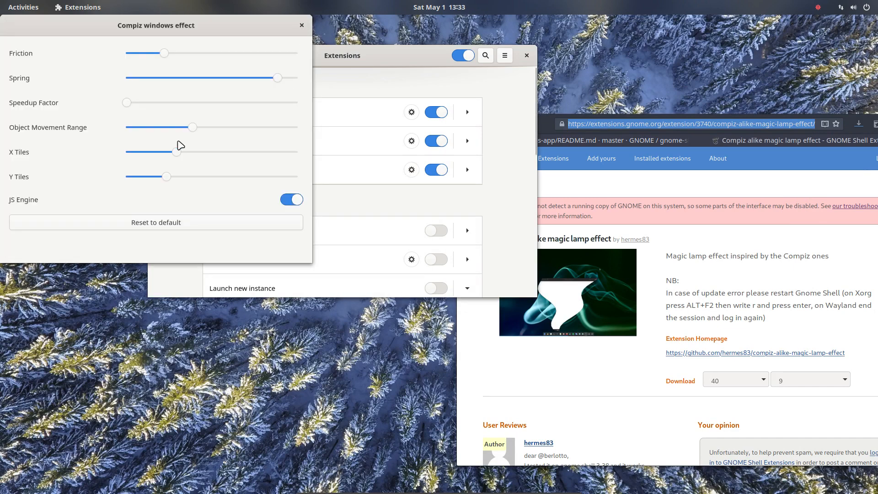
{"action": "left_click", "coordinate": [302, 25]}
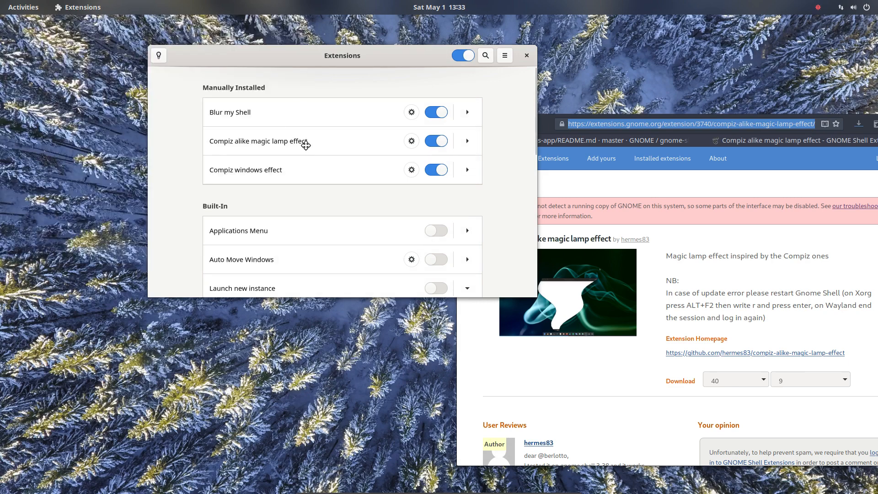
Move the Web window fully into view and minimize it to try the magic lamp effect.
{"action": "left_click", "coordinate": [823, 130]}
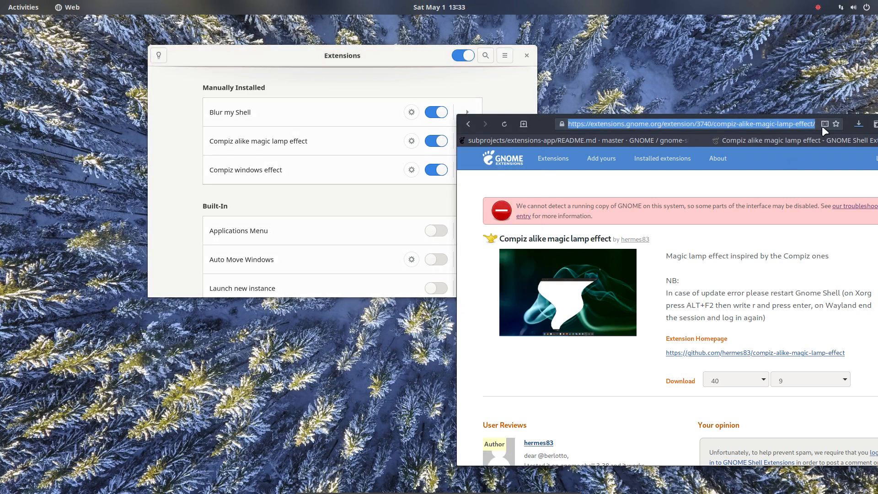
{"action": "left_click_drag", "start_coordinate": [844, 128], "coordinate": [689, 141]}
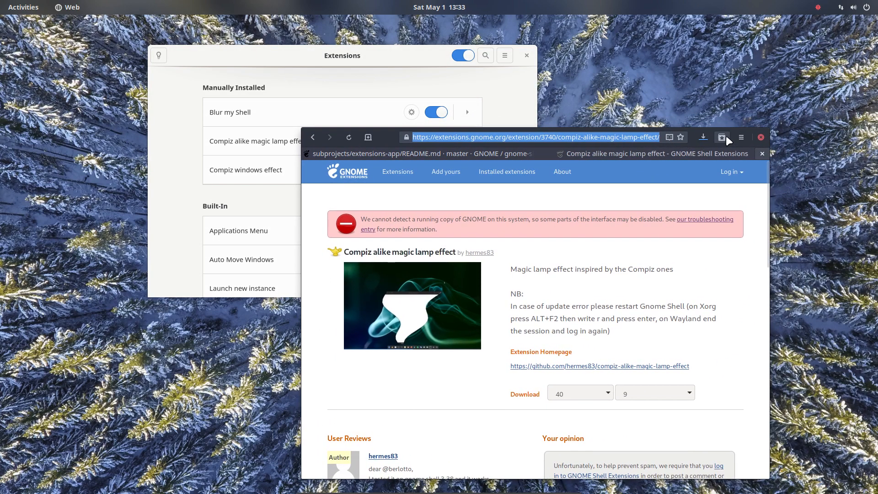
{"action": "right_click", "coordinate": [731, 133]}
{"action": "left_click", "coordinate": [750, 154]}
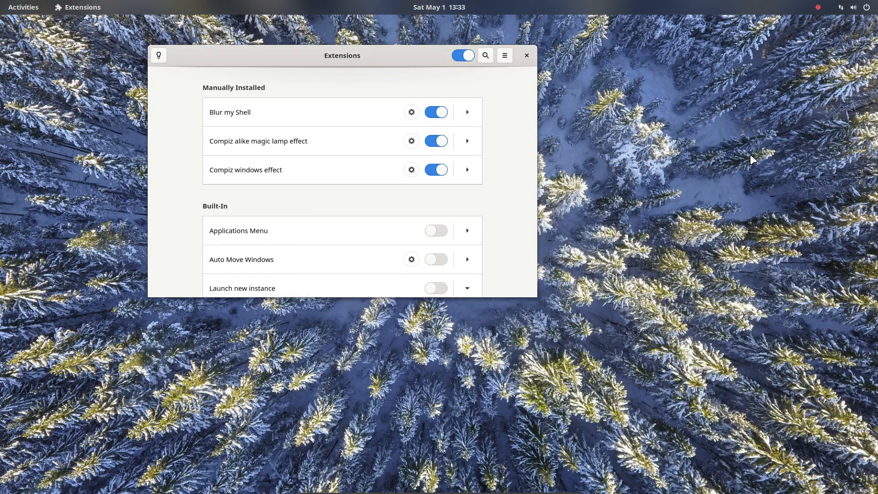
Toggle the Compiz alike magic lamp effect off and on while viewing its settings, and close the Extensions app.
{"action": "mouse_move", "coordinate": [320, 487]}
{"action": "left_click", "coordinate": [432, 145]}
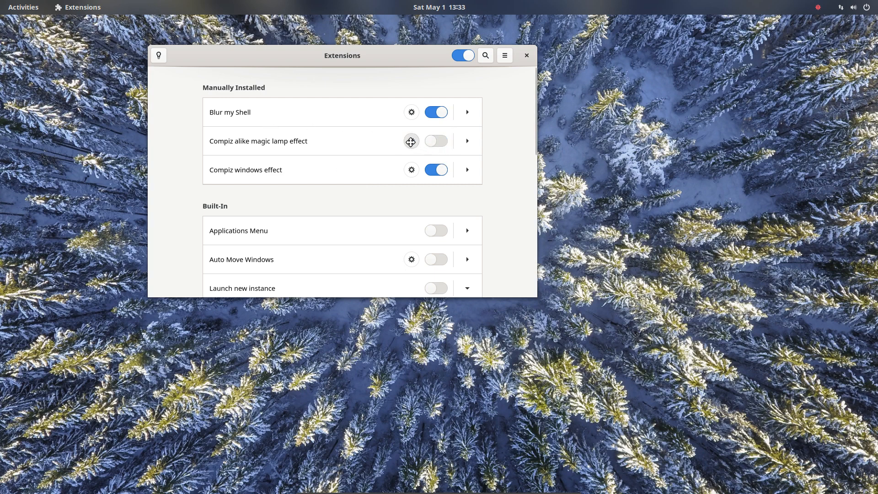
{"action": "left_click", "coordinate": [410, 141]}
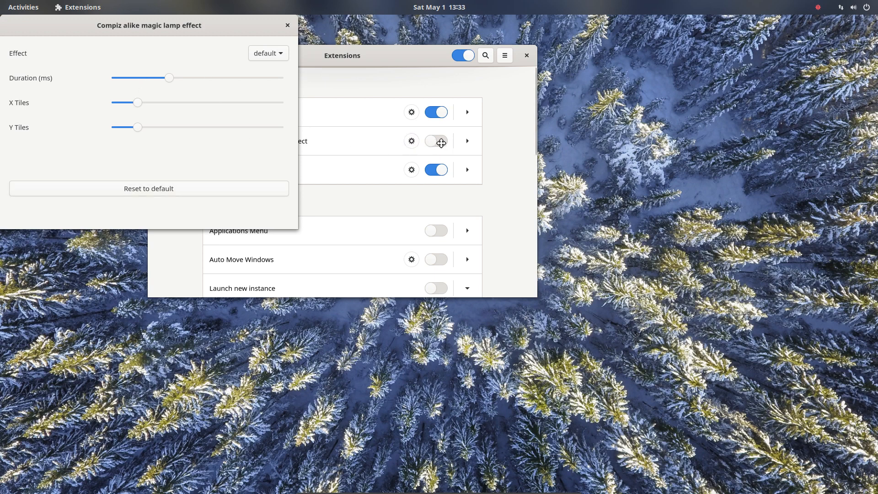
{"action": "left_click", "coordinate": [438, 142]}
{"action": "left_click", "coordinate": [287, 25]}
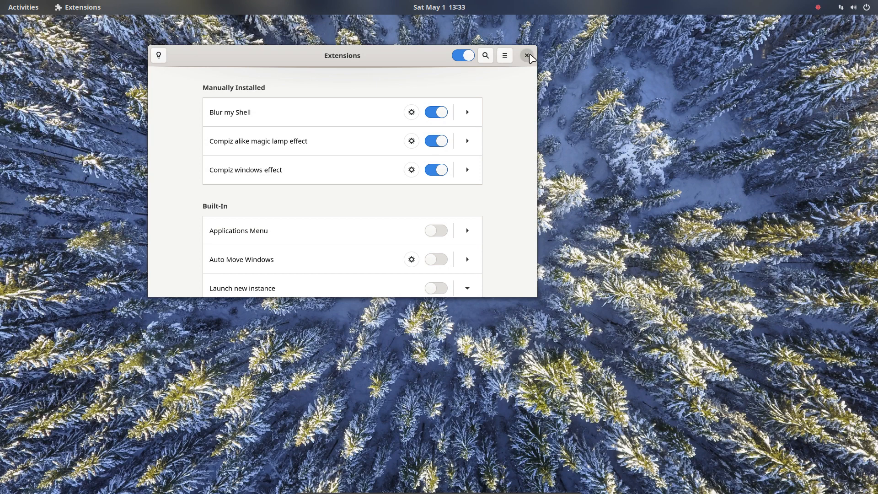
{"action": "left_click", "coordinate": [528, 55]}
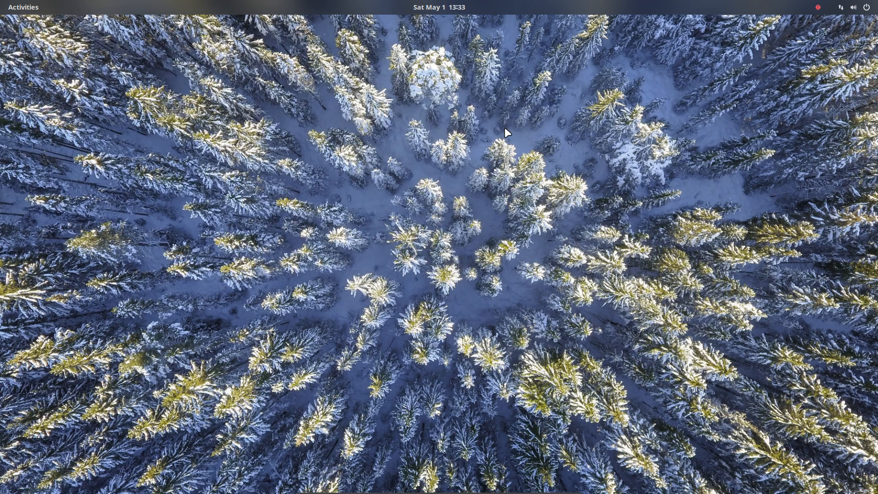
Cycle through the minimized windows and restore Chromium and Web to watch the magic lamp effect.
{"action": "key", "text": "alt+Tab"}
{"action": "key", "text": "alt+Tab"}
{"action": "key", "text": "alt+Tab"}
{"action": "key", "text": "alt+Tab"}
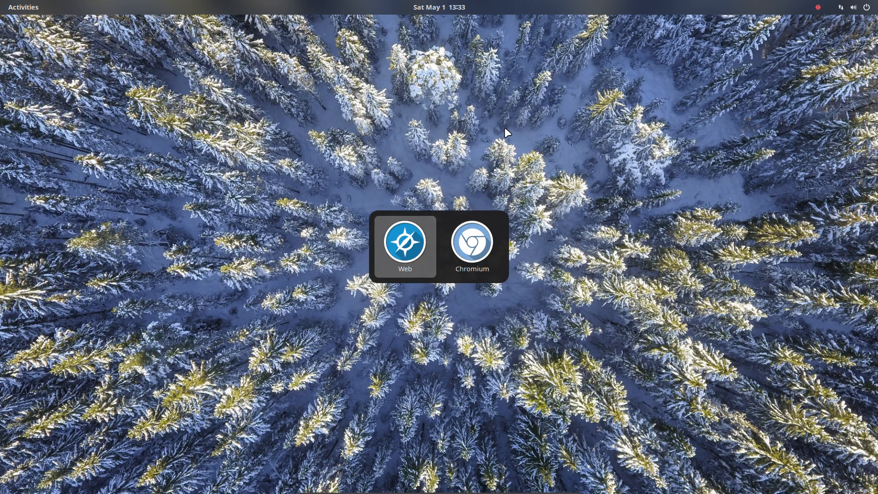
{"action": "key", "text": "alt+Tab"}
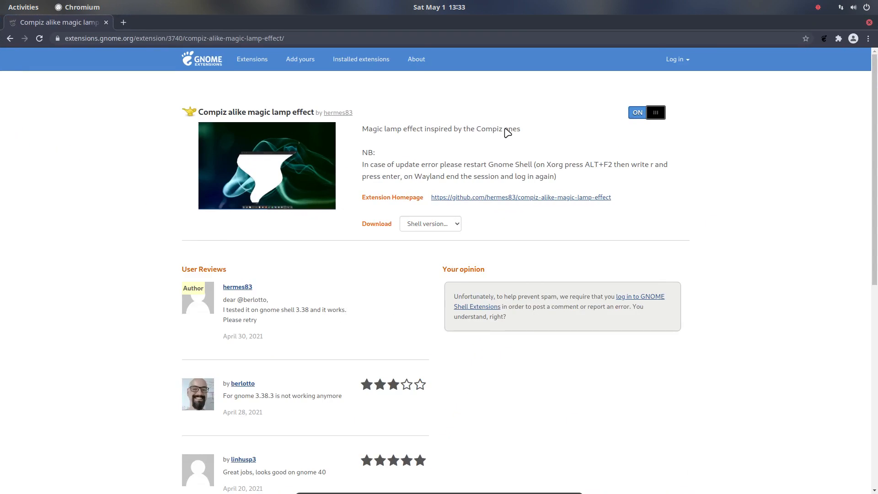
{"action": "key", "text": "alt+Tab"}
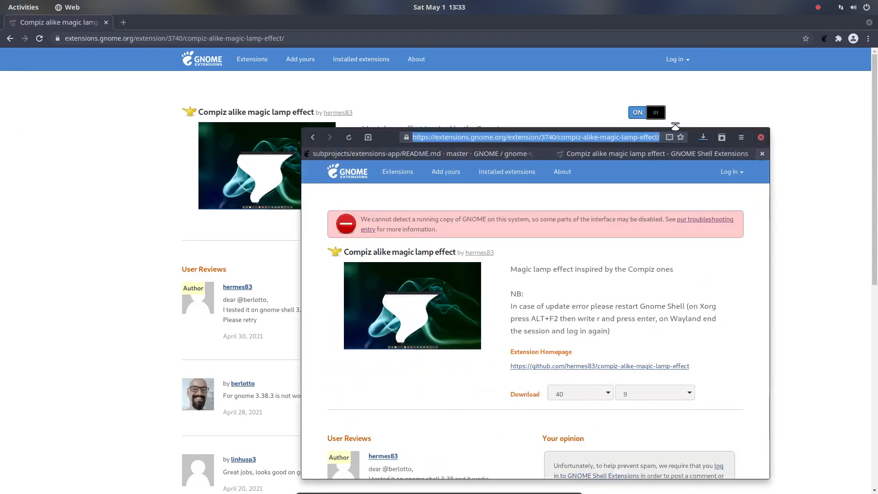
Bring the maximized Chromium window to the front and minimize it.
{"action": "left_click", "coordinate": [743, 118]}
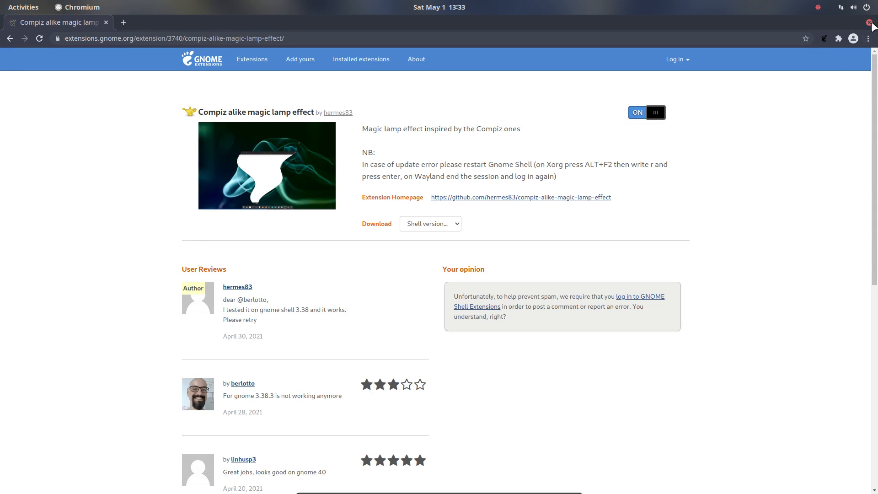
{"action": "right_click", "coordinate": [782, 25]}
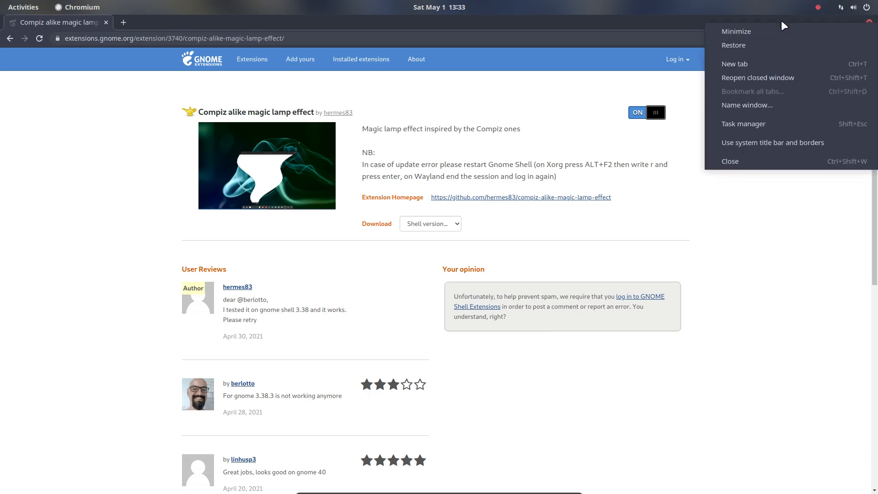
{"action": "left_click", "coordinate": [774, 30]}
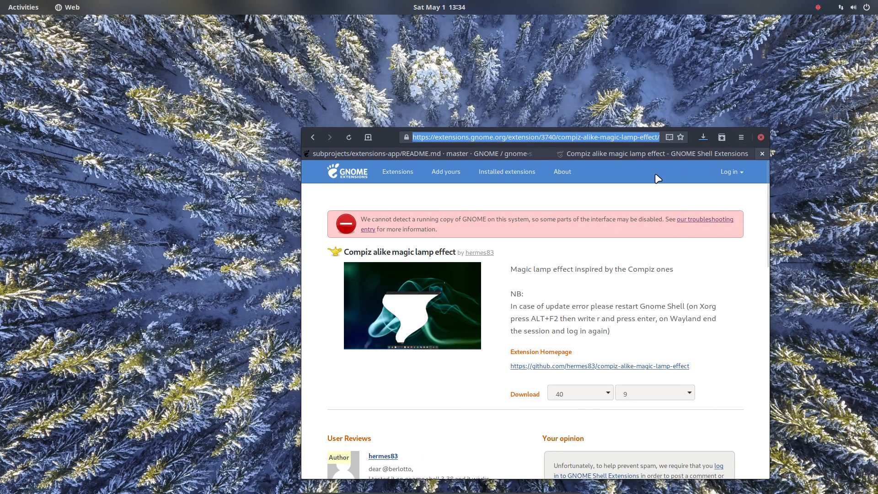
Return to the full extensions list in Web and move its window to the desktop's upper-left area.
{"action": "left_click", "coordinate": [402, 182]}
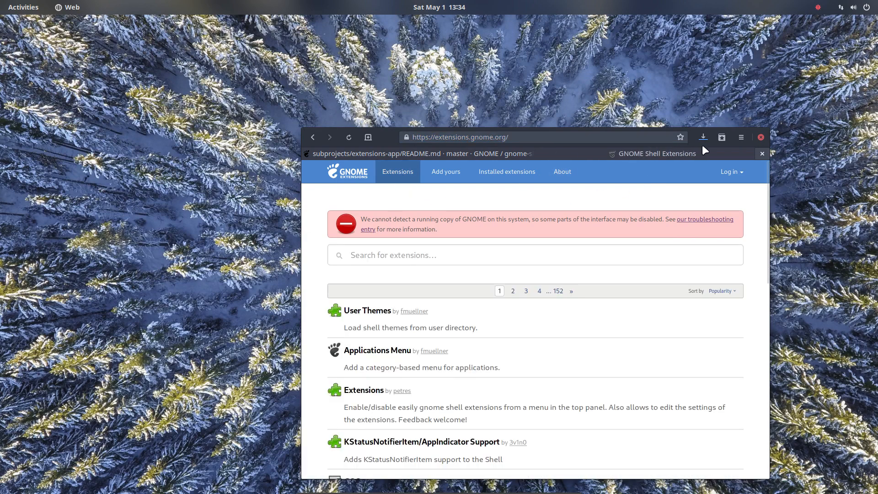
{"action": "left_click_drag", "start_coordinate": [692, 133], "coordinate": [409, 43]}
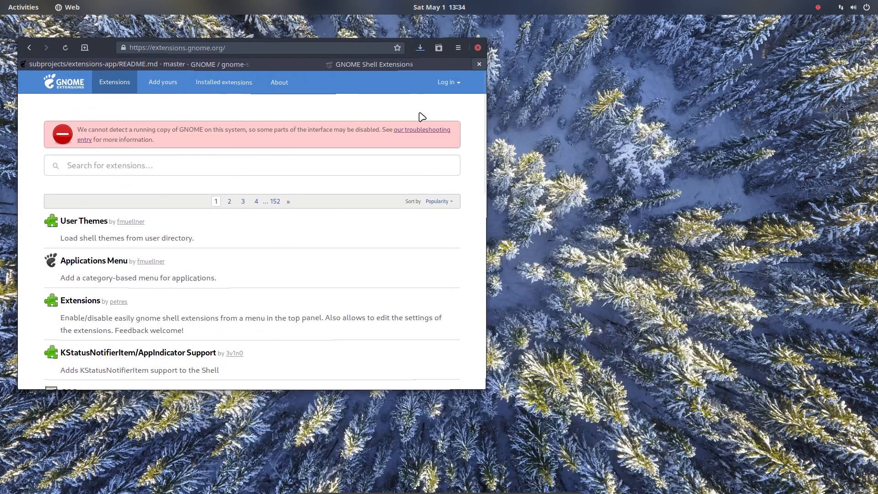